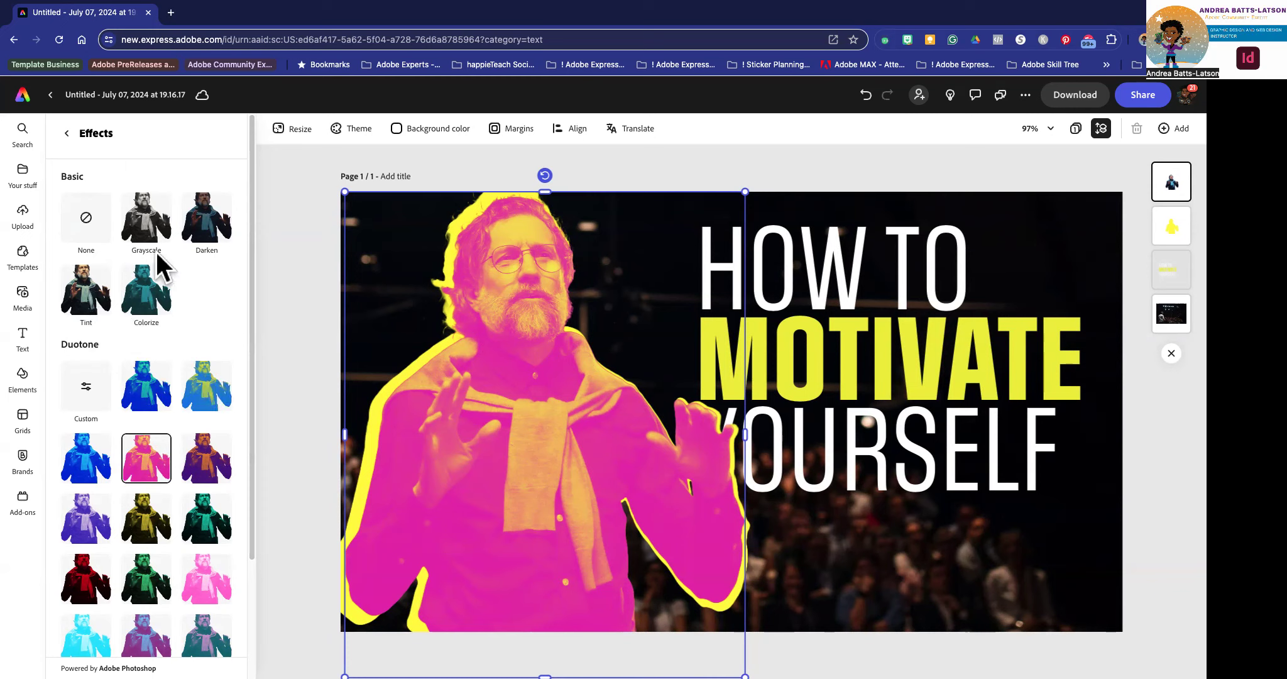
# - Try the Tint effect on the cut-out image of the man, and reset the image's effect to None
pyautogui.click(77, 297)
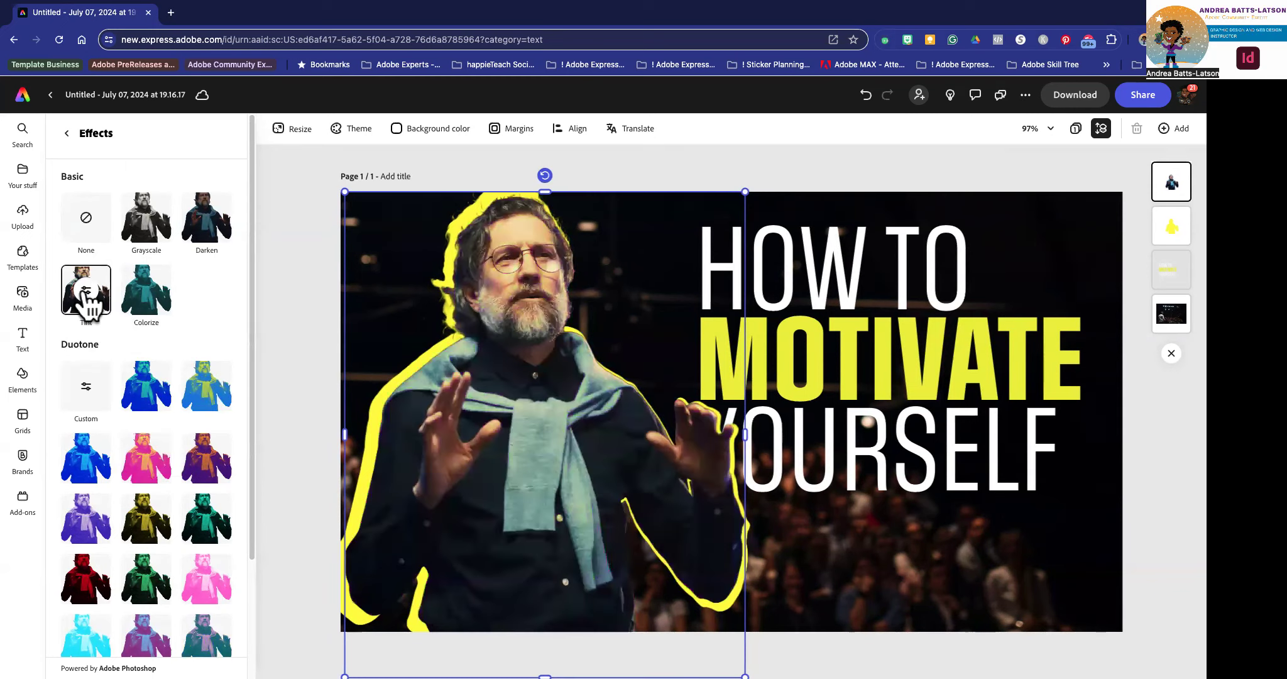
pyautogui.click(88, 217)
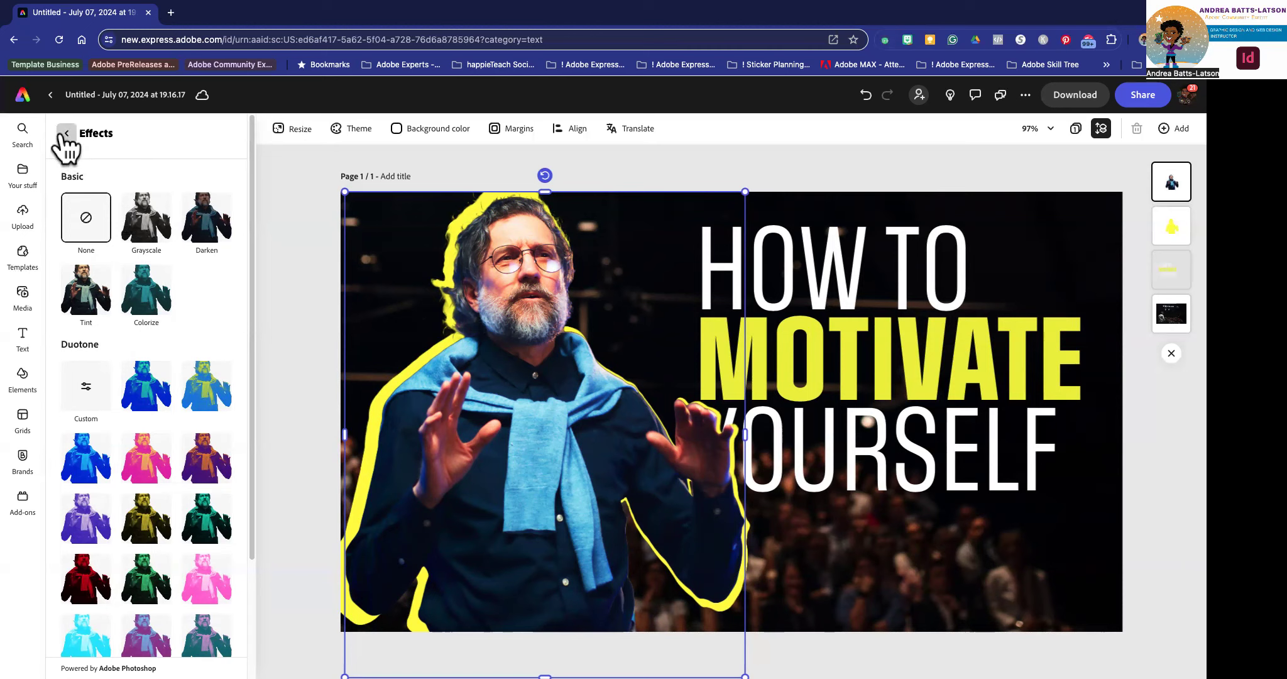
pyautogui.click(65, 134)
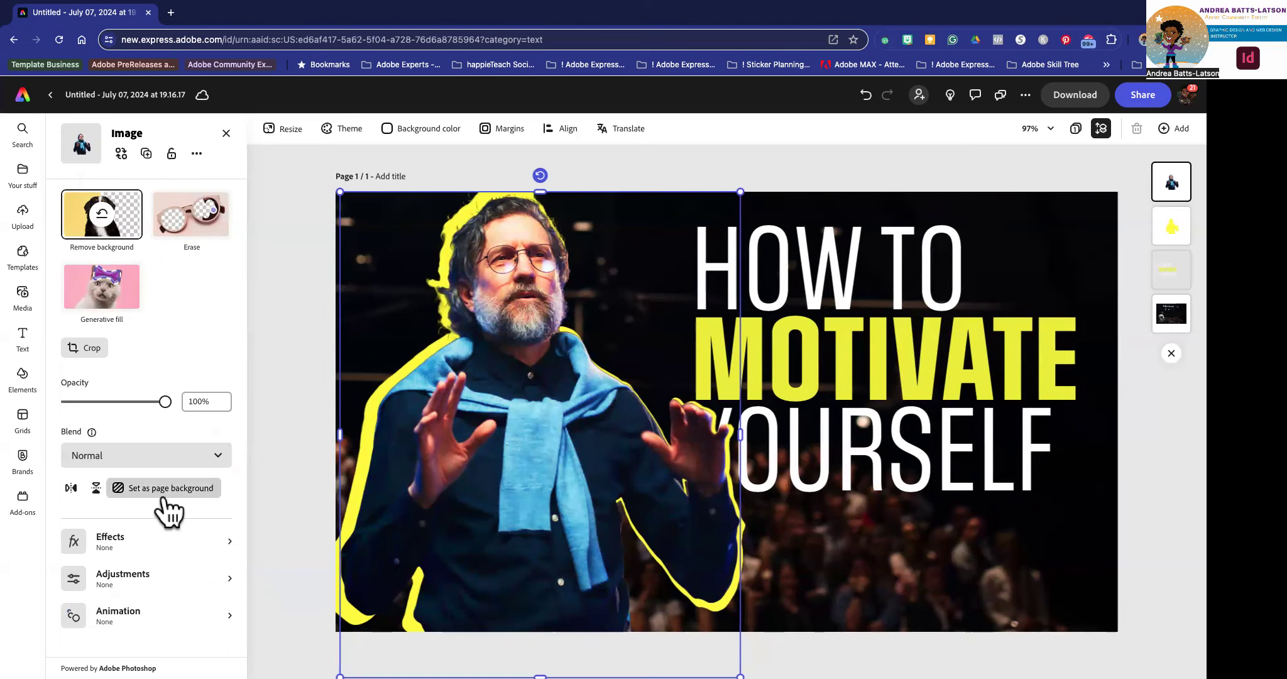
# - Try the Spin, Drop and Bungee entrance animations on the man's image
pyautogui.click(130, 614)
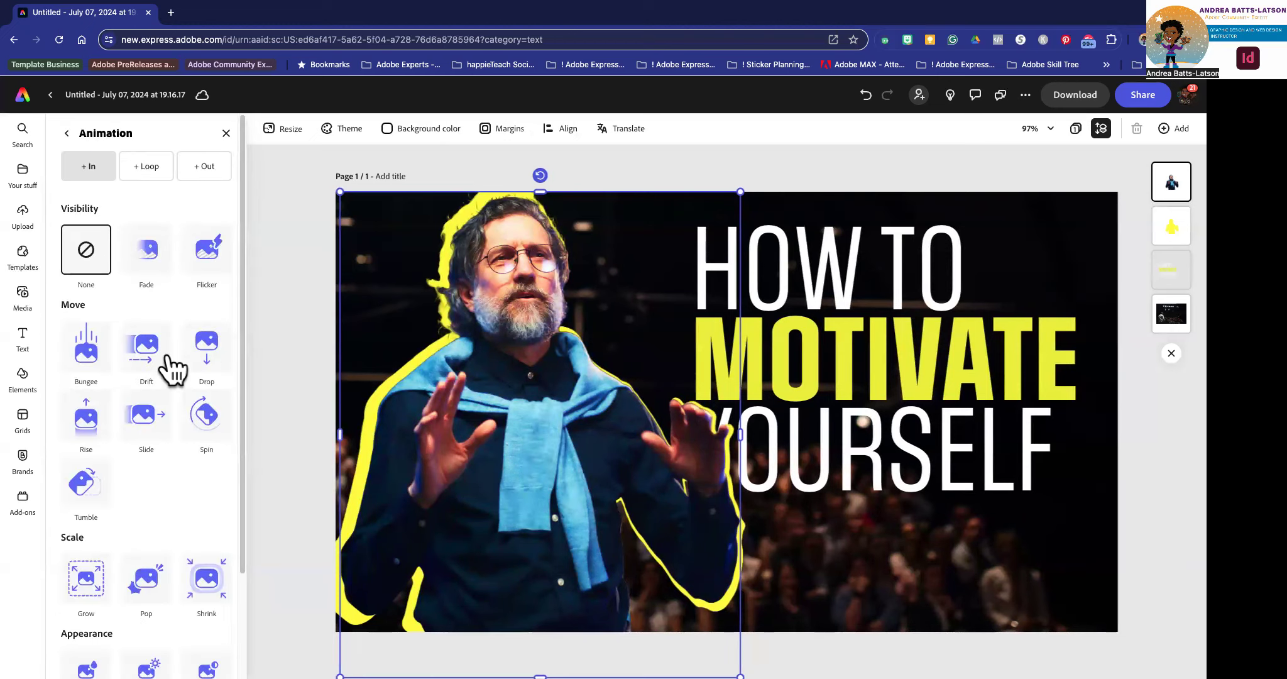
pyautogui.click(206, 415)
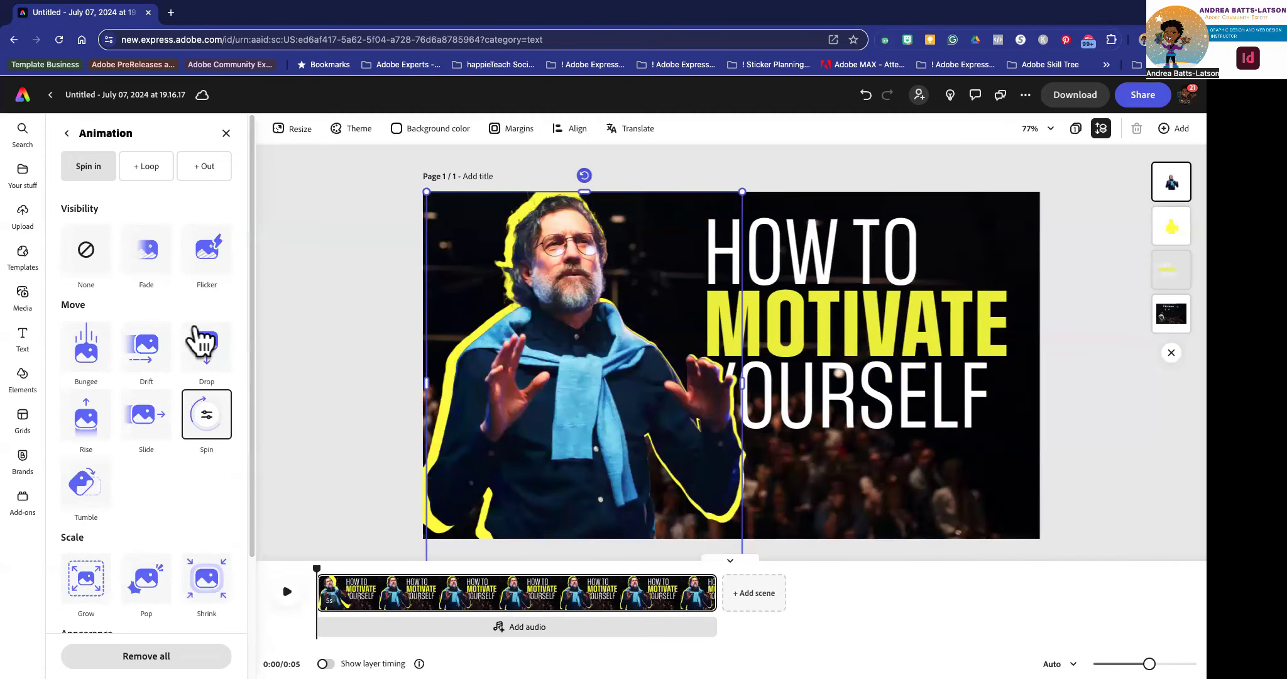
pyautogui.click(202, 342)
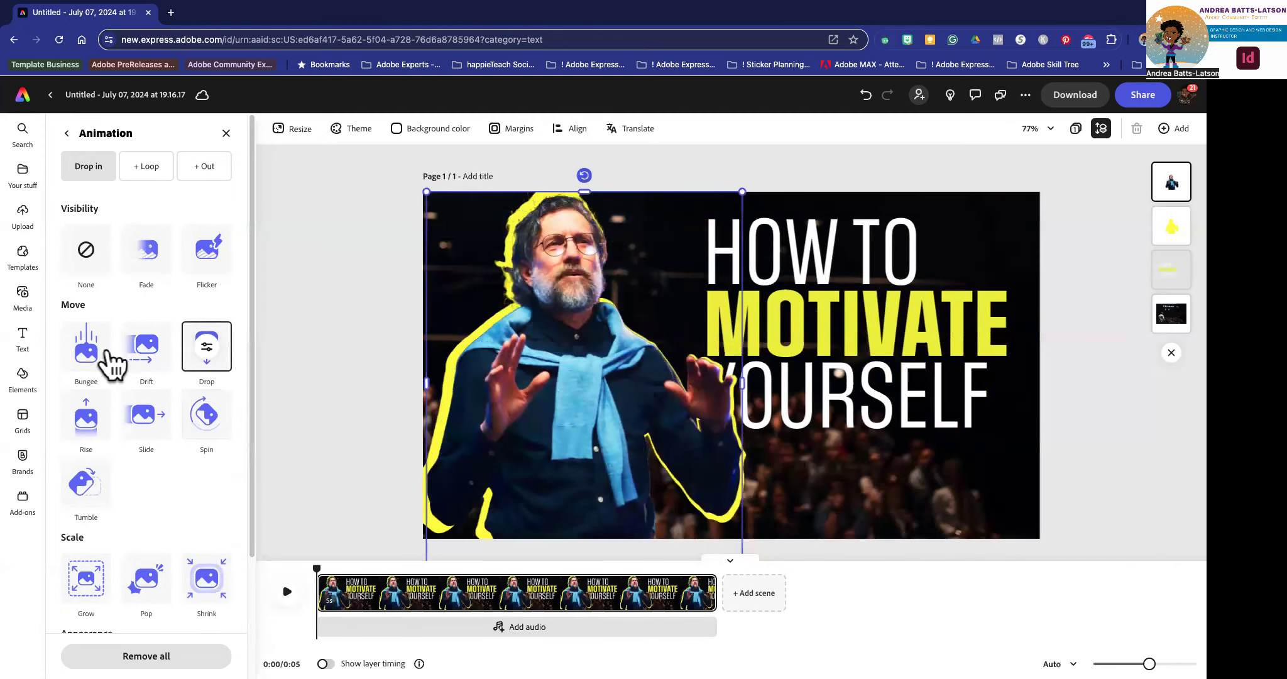
pyautogui.click(87, 358)
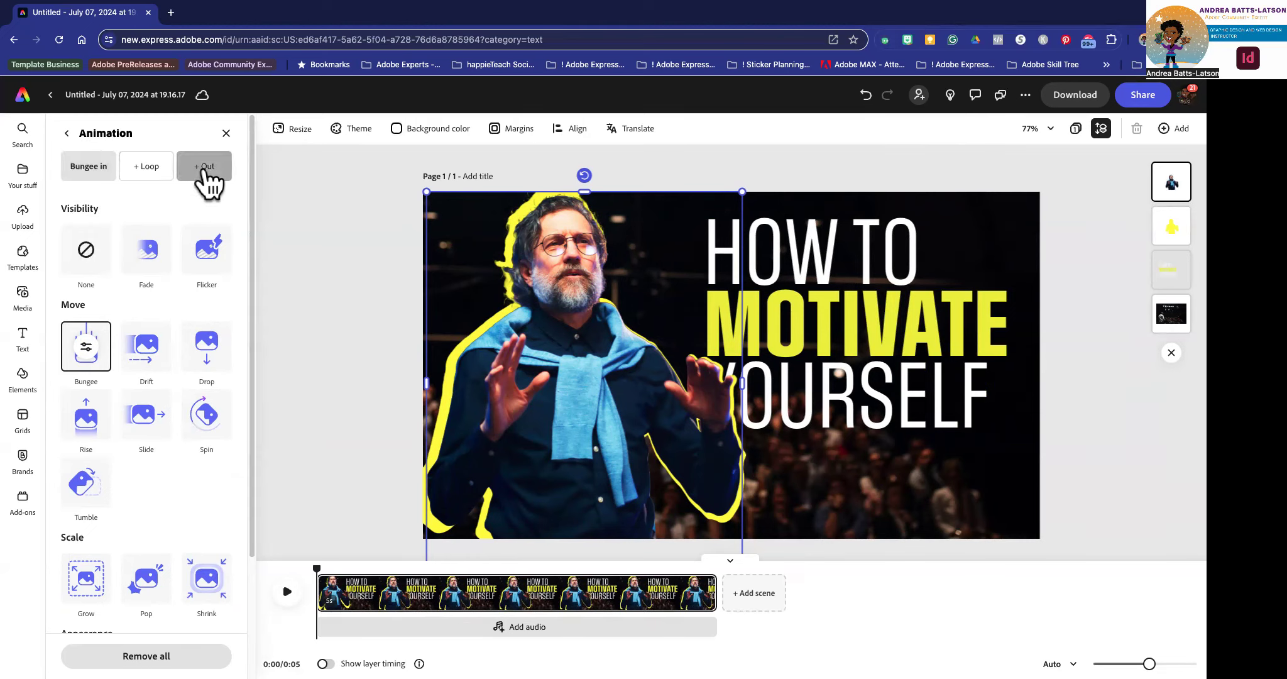
# - Try the Fade and Flicker exit animations on the man's image, and reset the exit animation to None
pyautogui.click(202, 171)
pyautogui.click(145, 260)
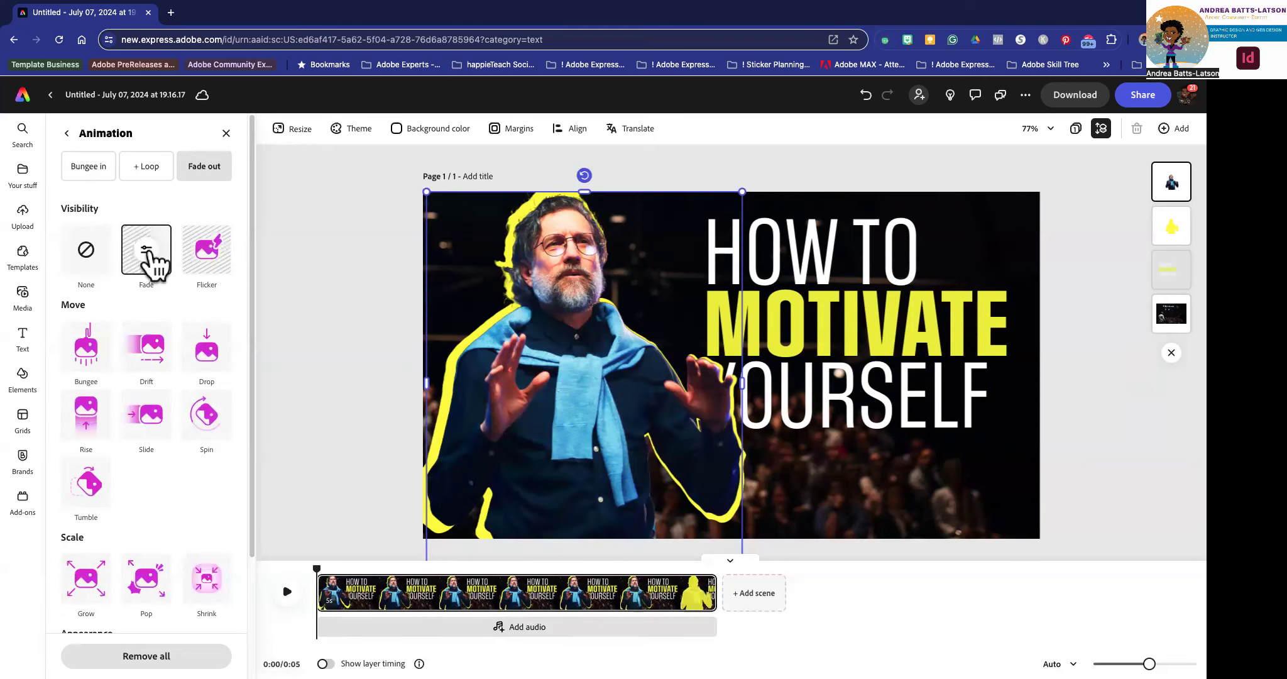
pyautogui.click(210, 255)
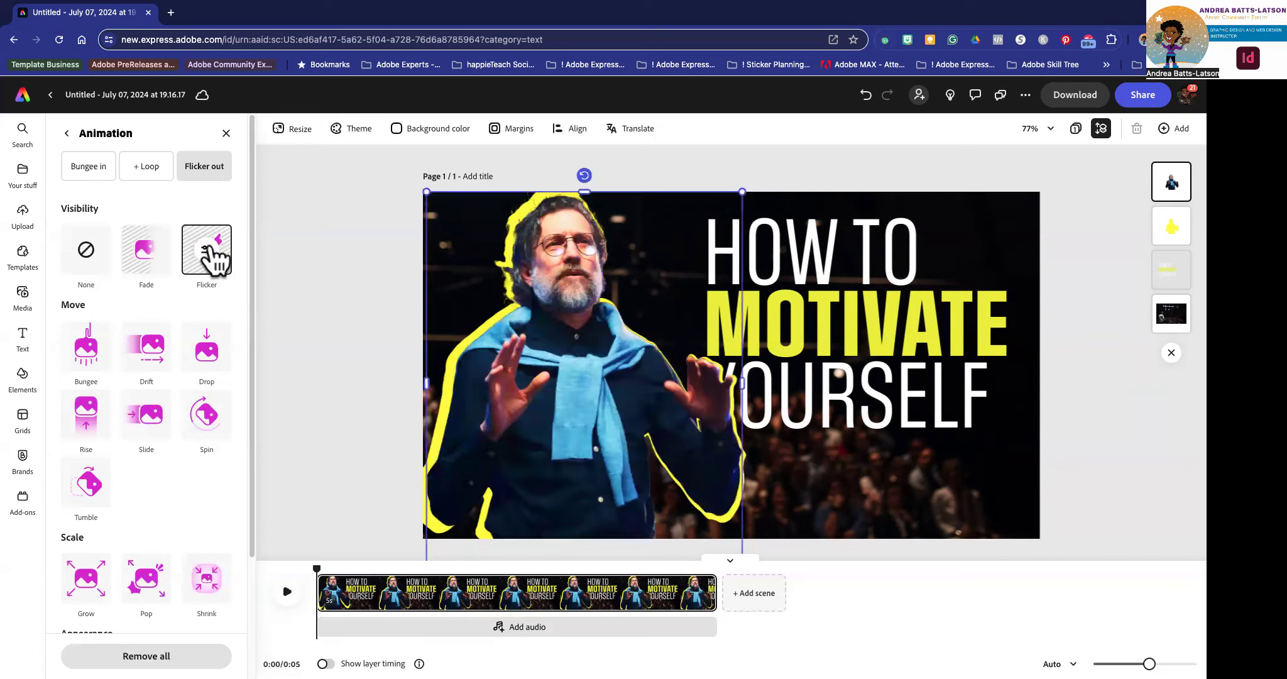
pyautogui.click(86, 259)
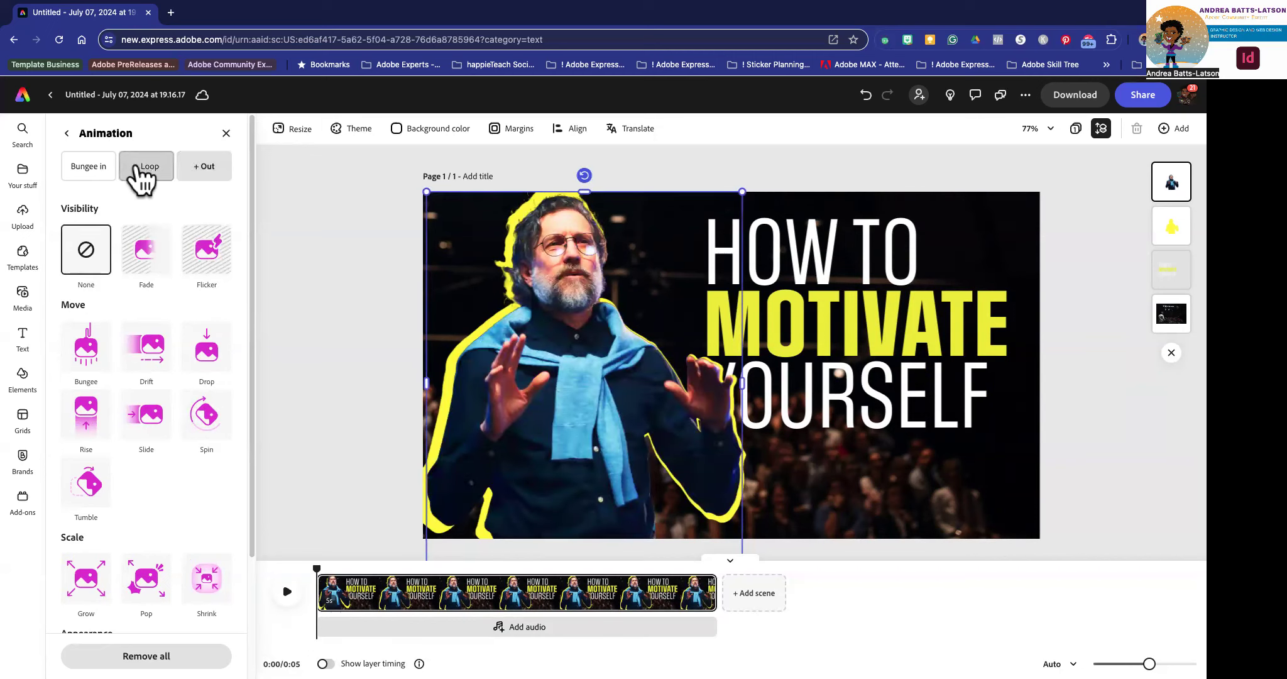
# - Apply the Yoyo loop animation to the man's image
pyautogui.click(136, 168)
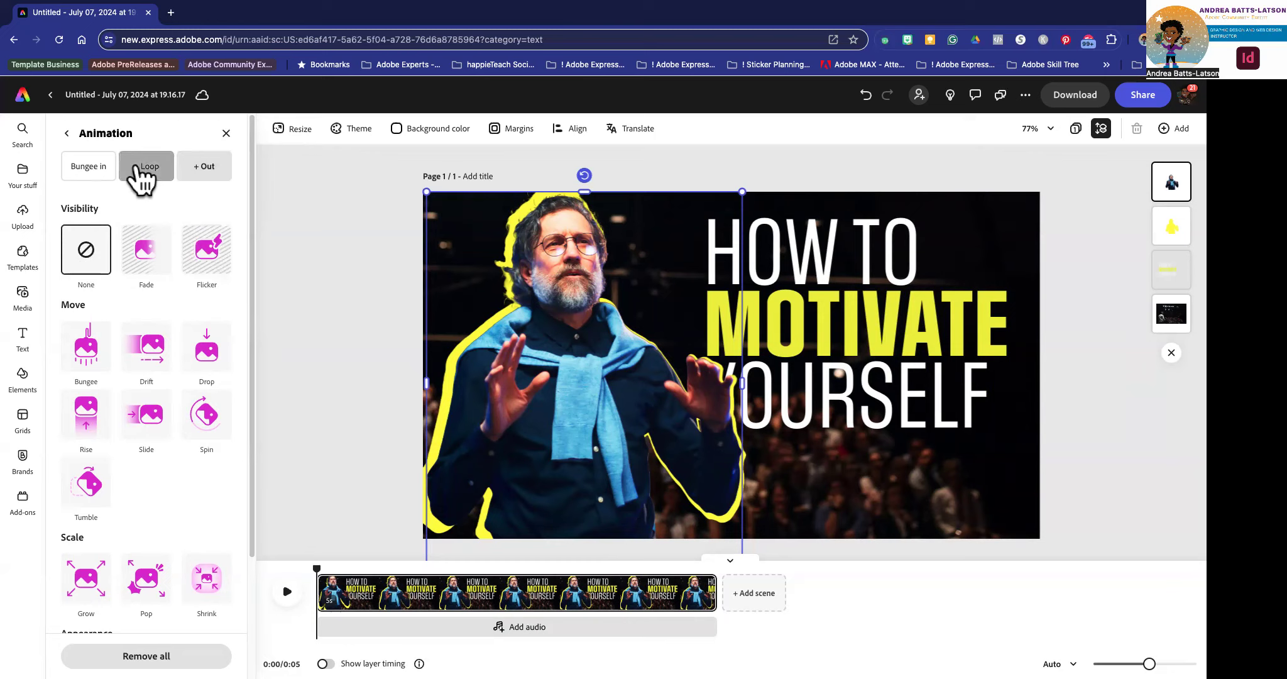
pyautogui.click(146, 428)
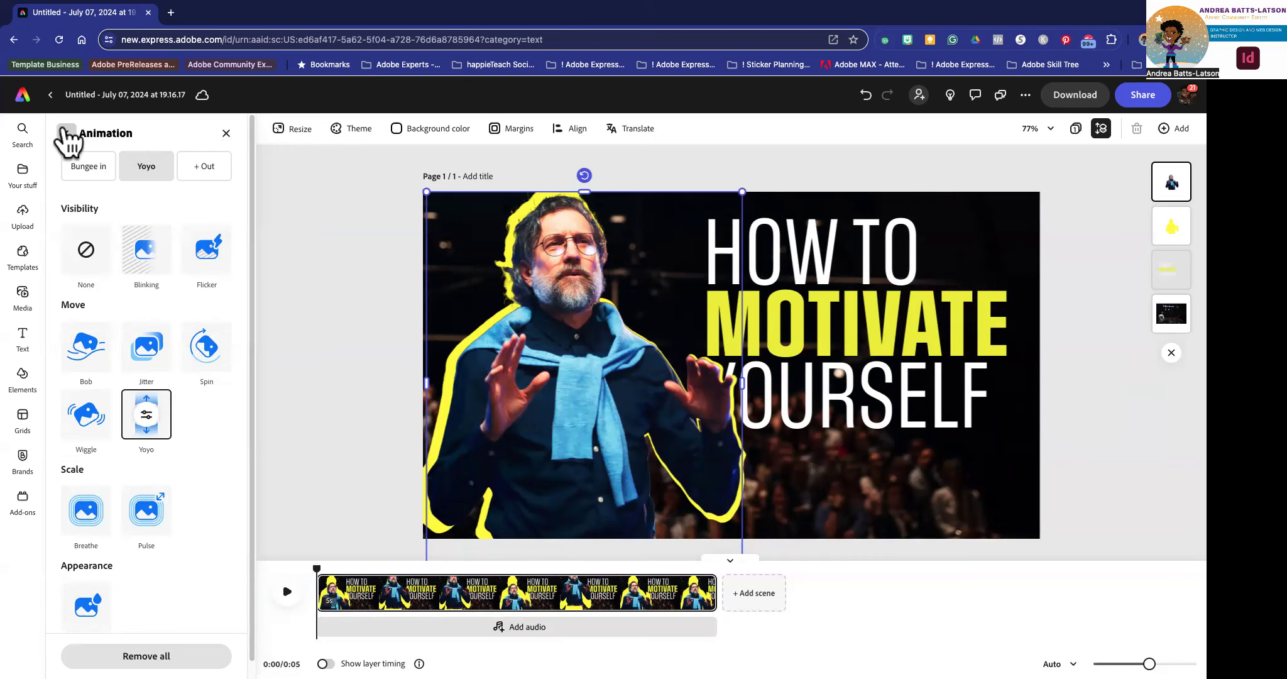
pyautogui.click(66, 134)
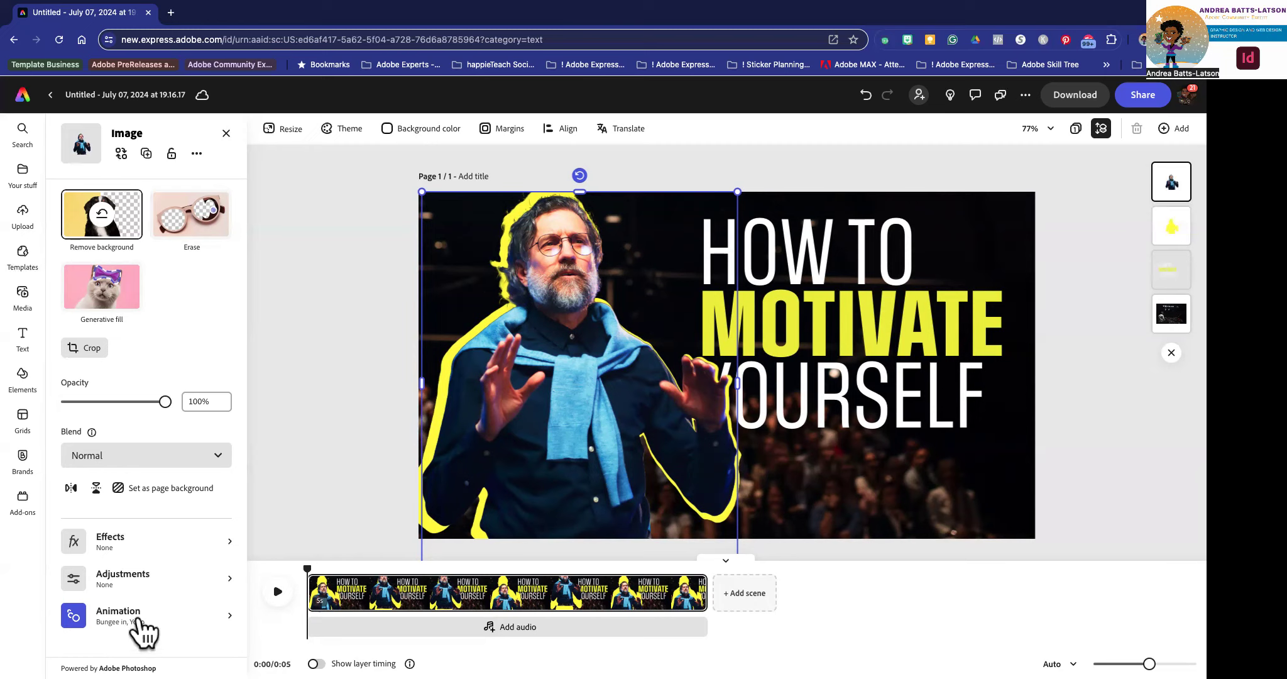
# - Remove the entrance and loop animations from the man's image by setting both to None
pyautogui.click(124, 617)
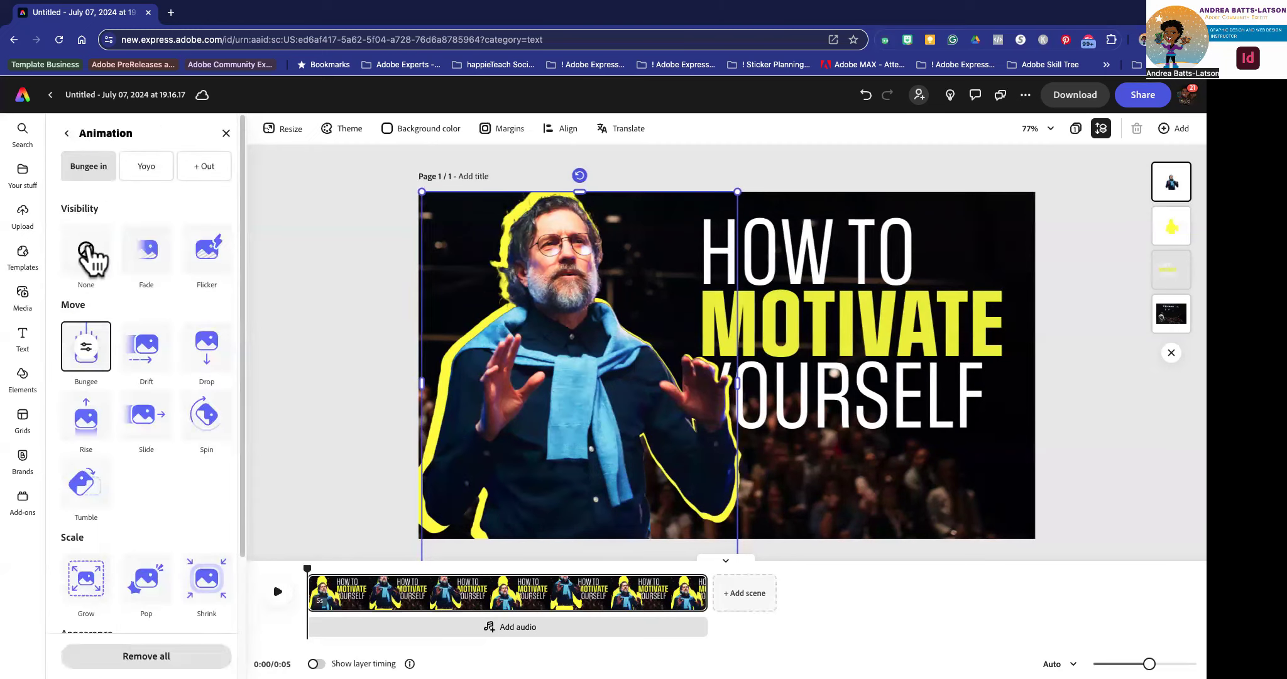
pyautogui.click(94, 258)
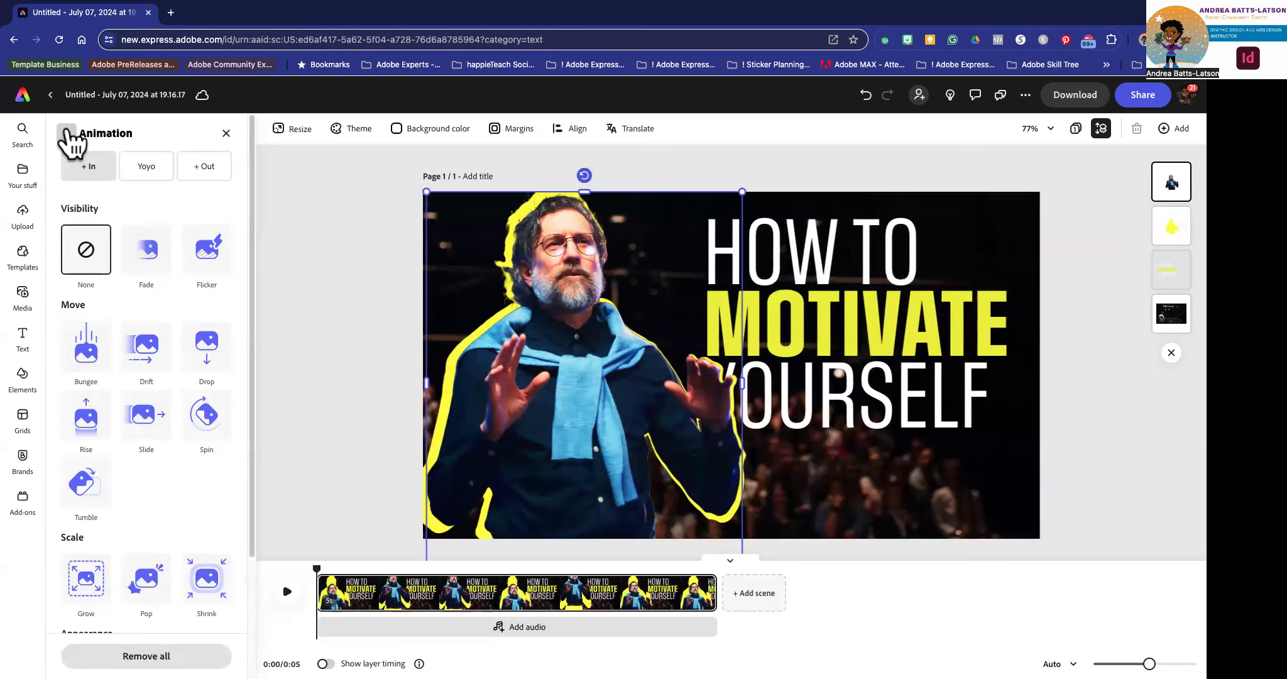
pyautogui.click(66, 133)
pyautogui.click(104, 612)
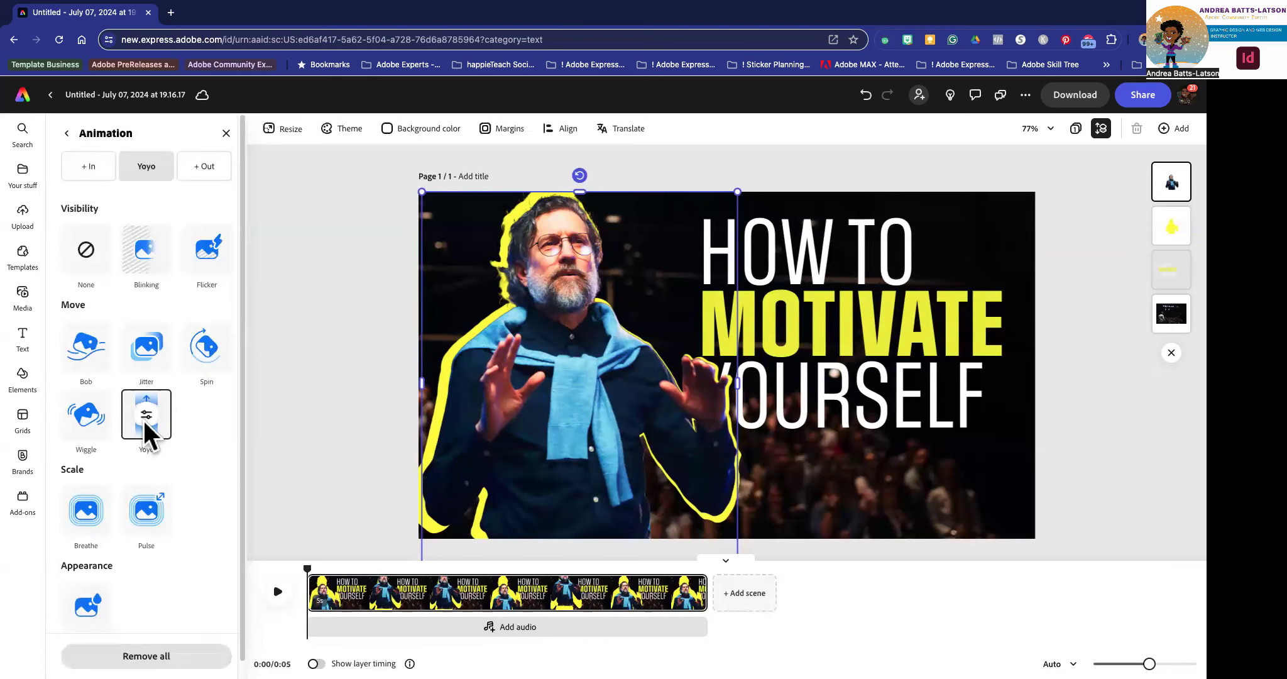
pyautogui.click(212, 175)
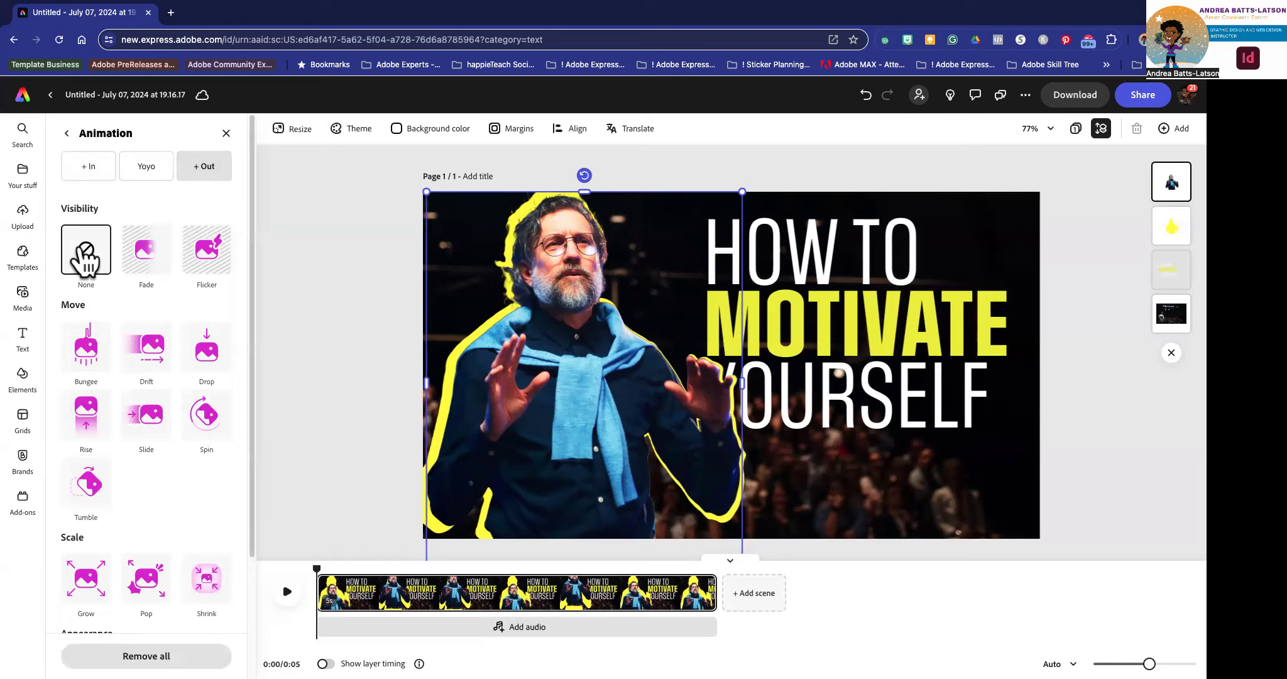
pyautogui.click(155, 166)
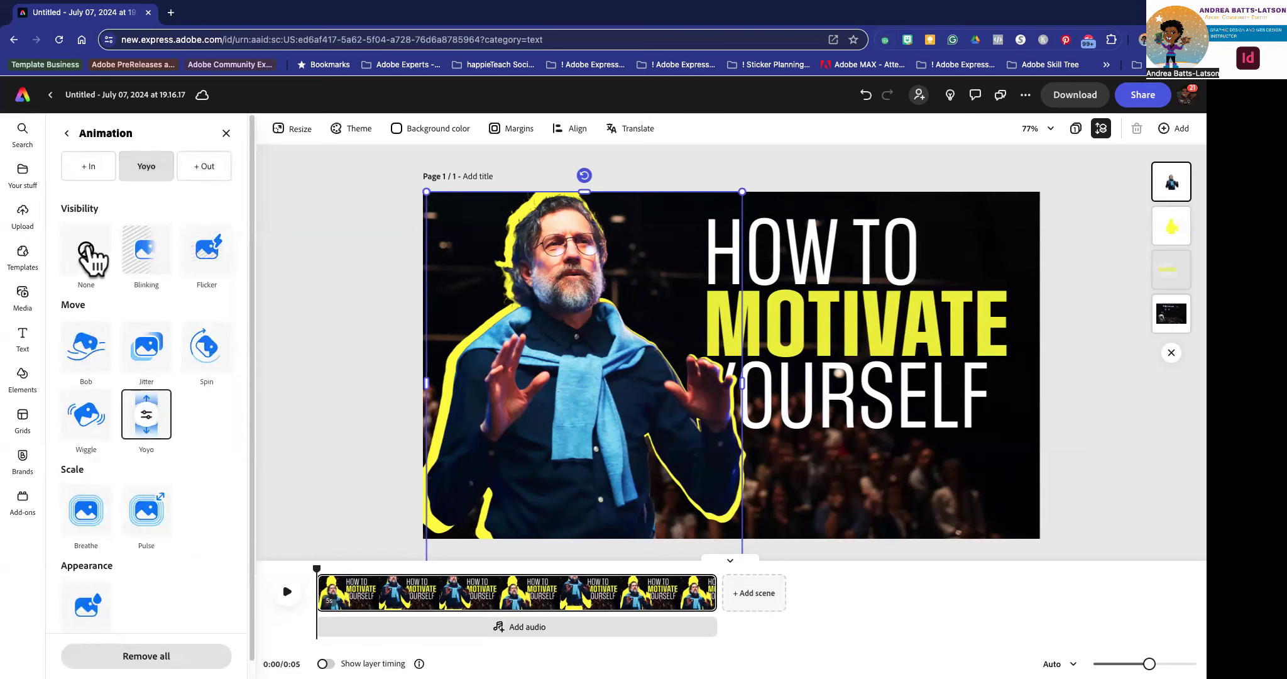
pyautogui.click(84, 252)
pyautogui.click(67, 133)
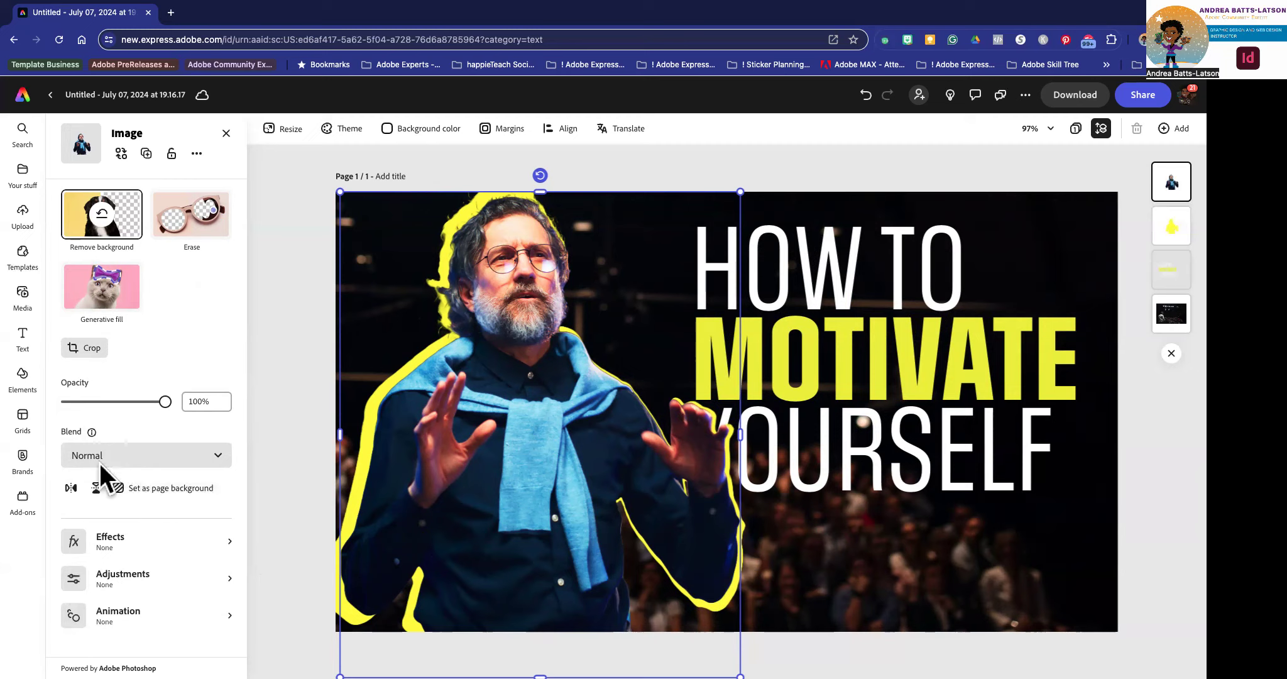
# - Start replacing the man's image with a photo uploaded from the device, and search the Mac for "happieteach"
pyautogui.click(120, 153)
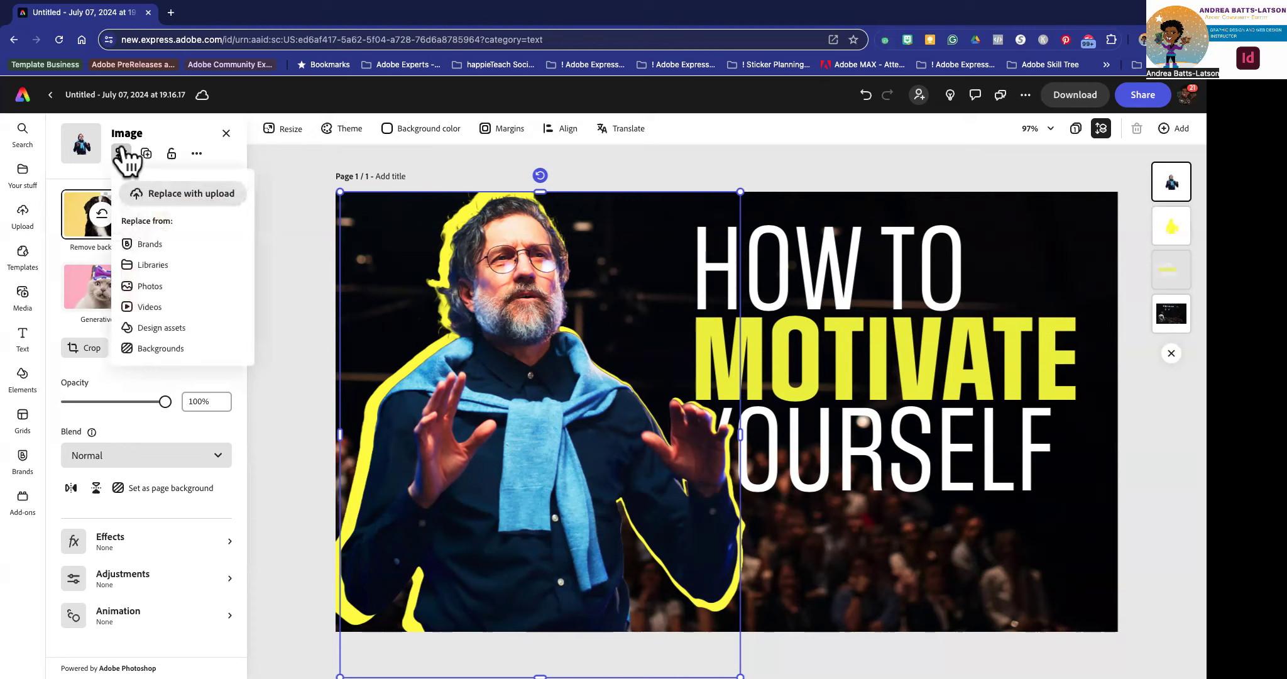
pyautogui.click(144, 283)
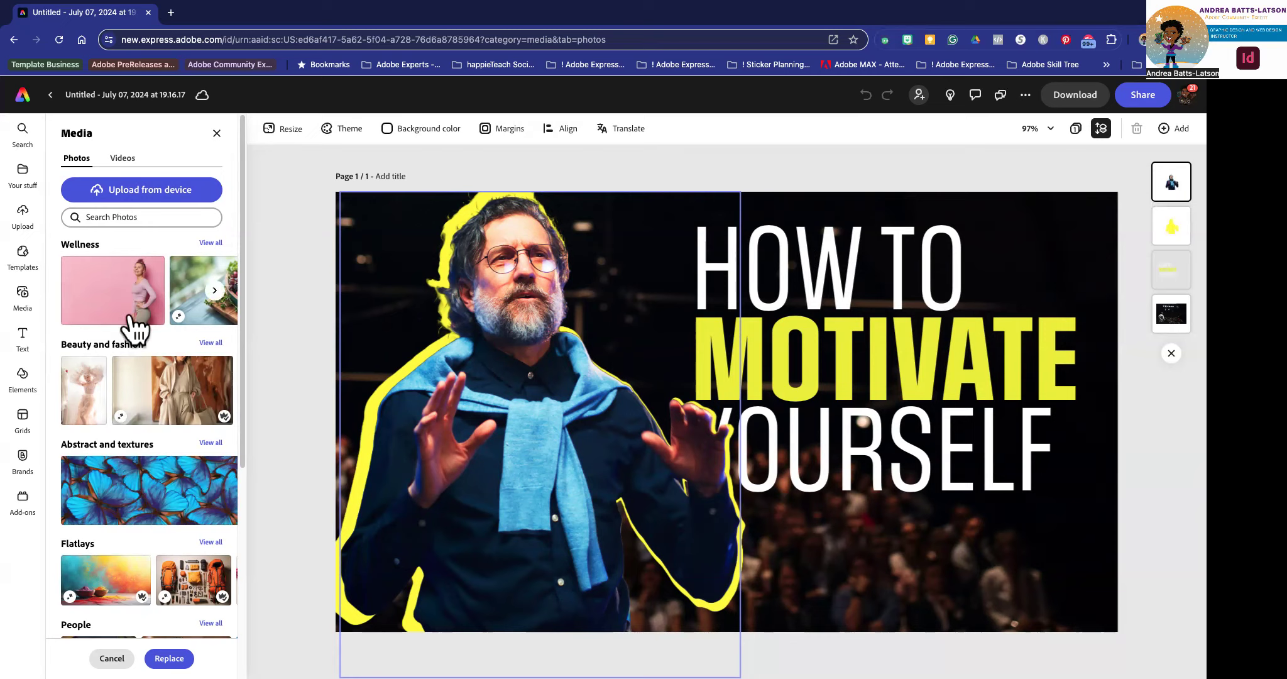
pyautogui.click(116, 196)
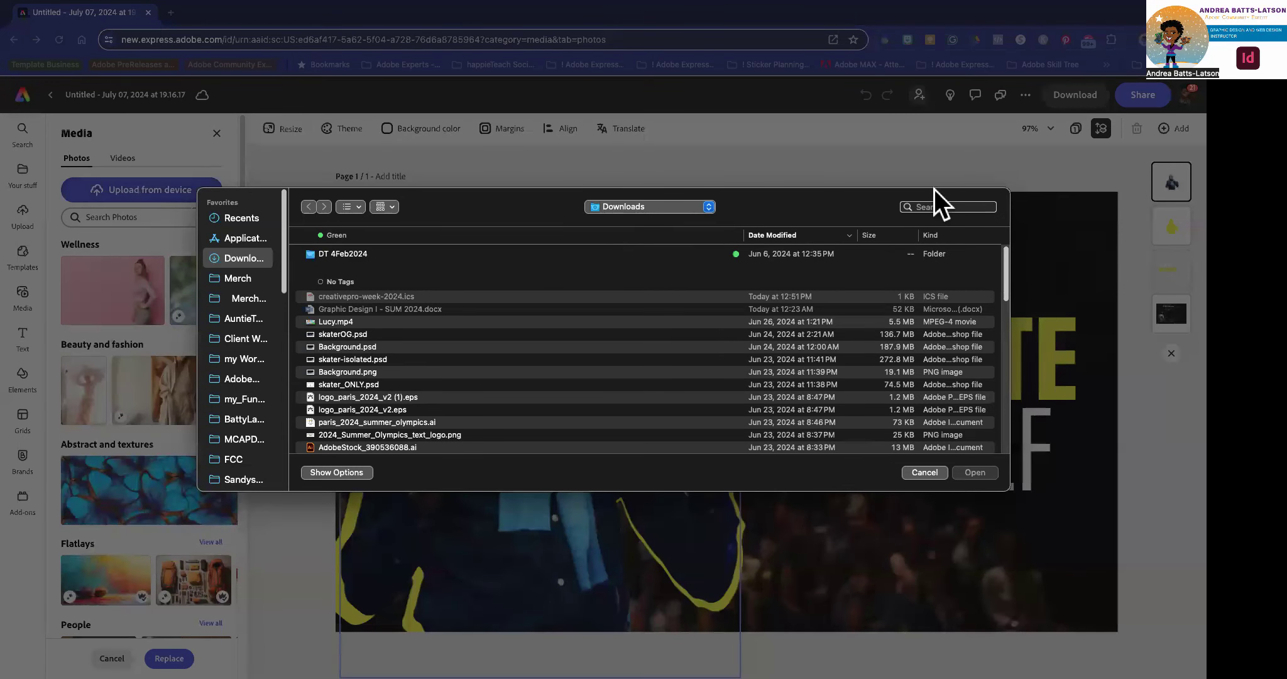
pyautogui.click(928, 208)
pyautogui.write('happiet')
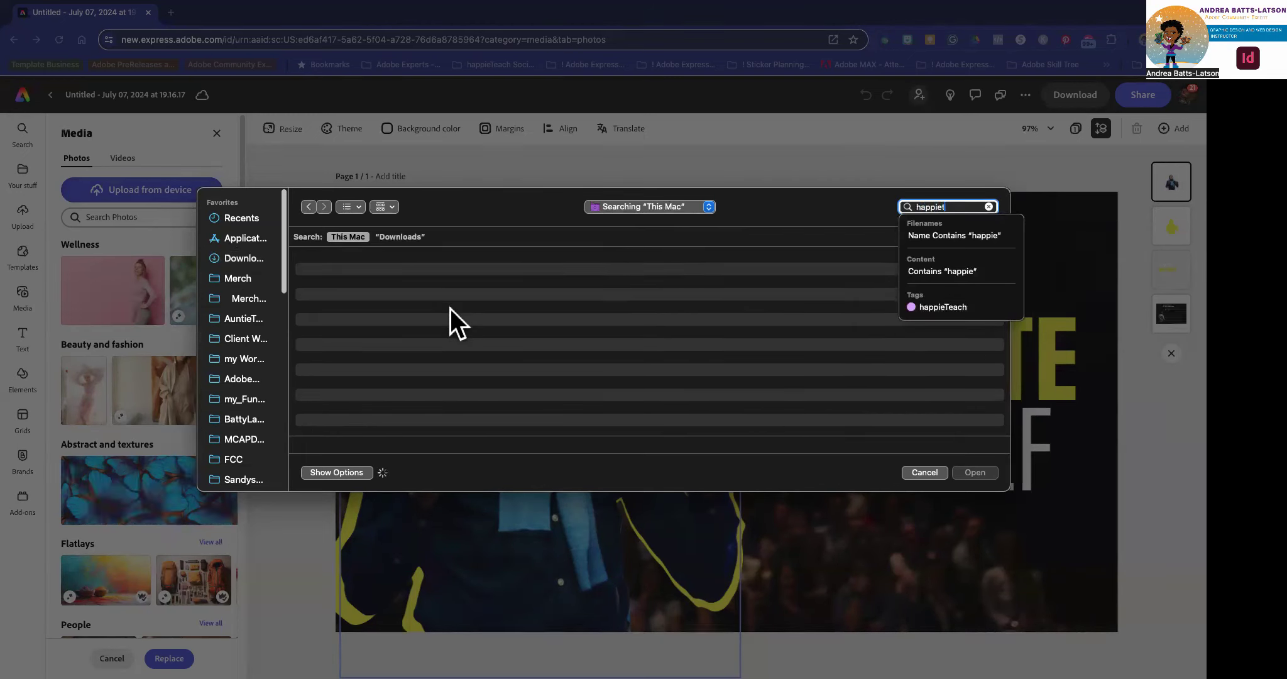
pyautogui.write('each')
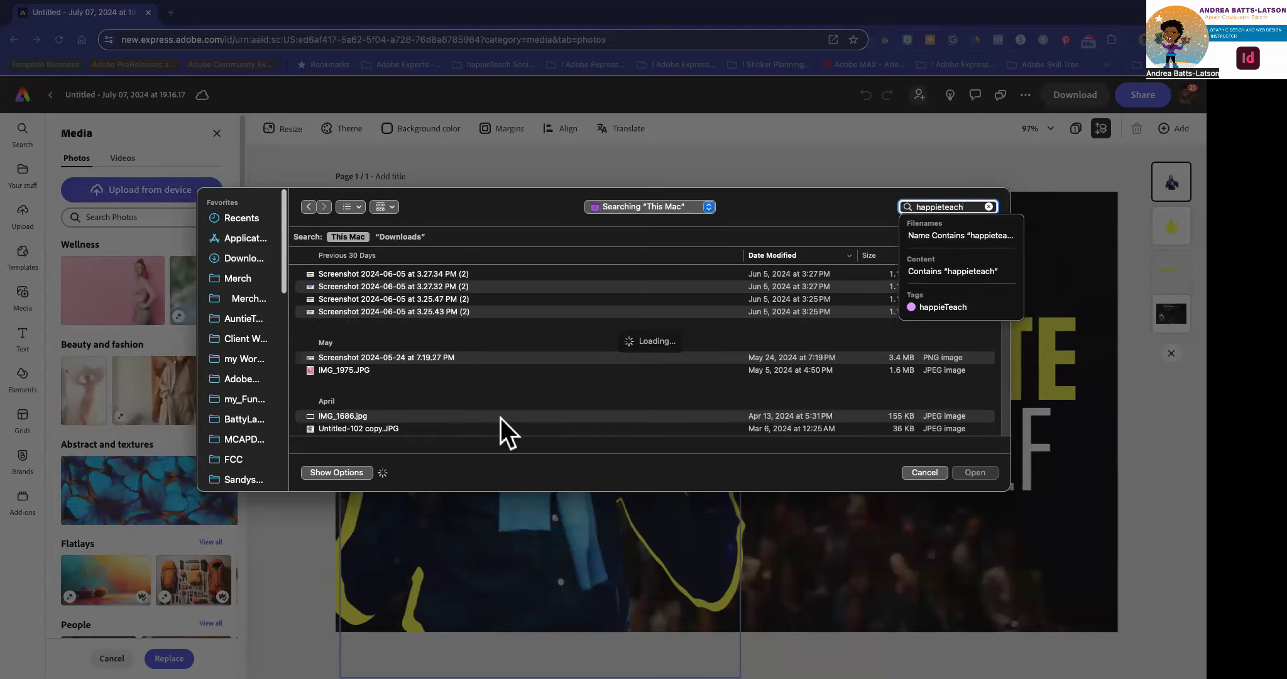
pyautogui.press('Return')
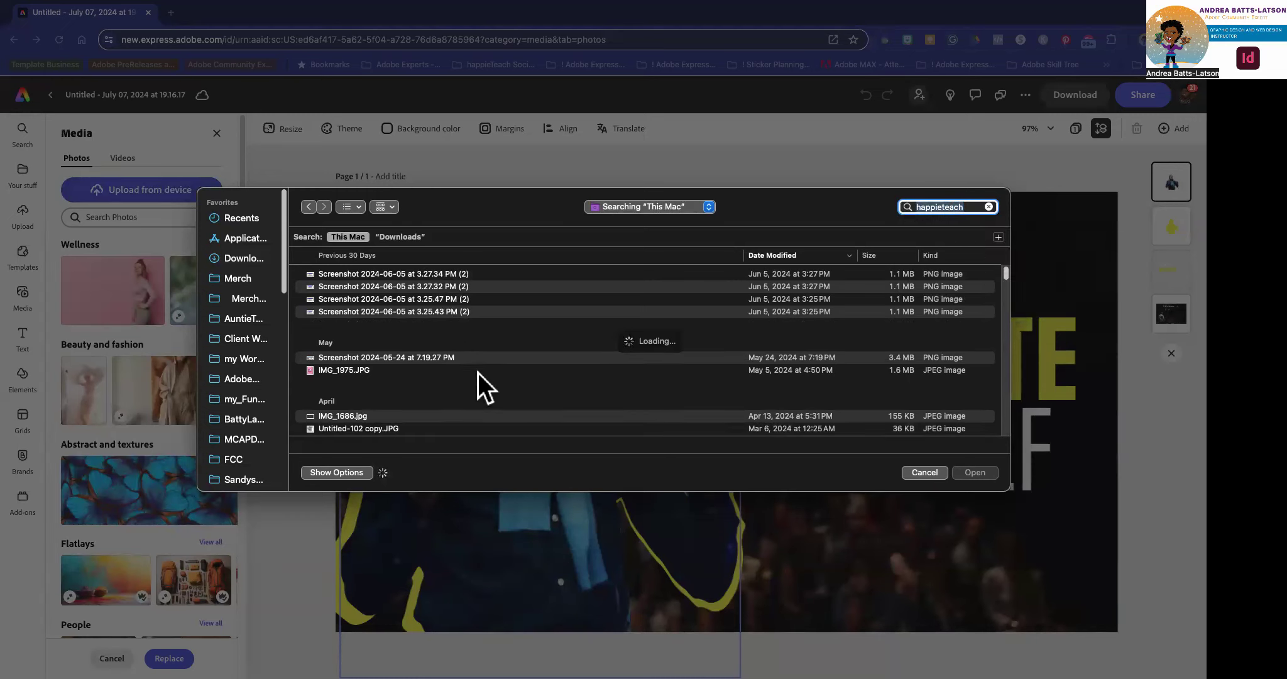
# - Look through the "happieteach" search results and preview happieteachcharacterfinal.JPG
pyautogui.scroll(-1, 474, 406)
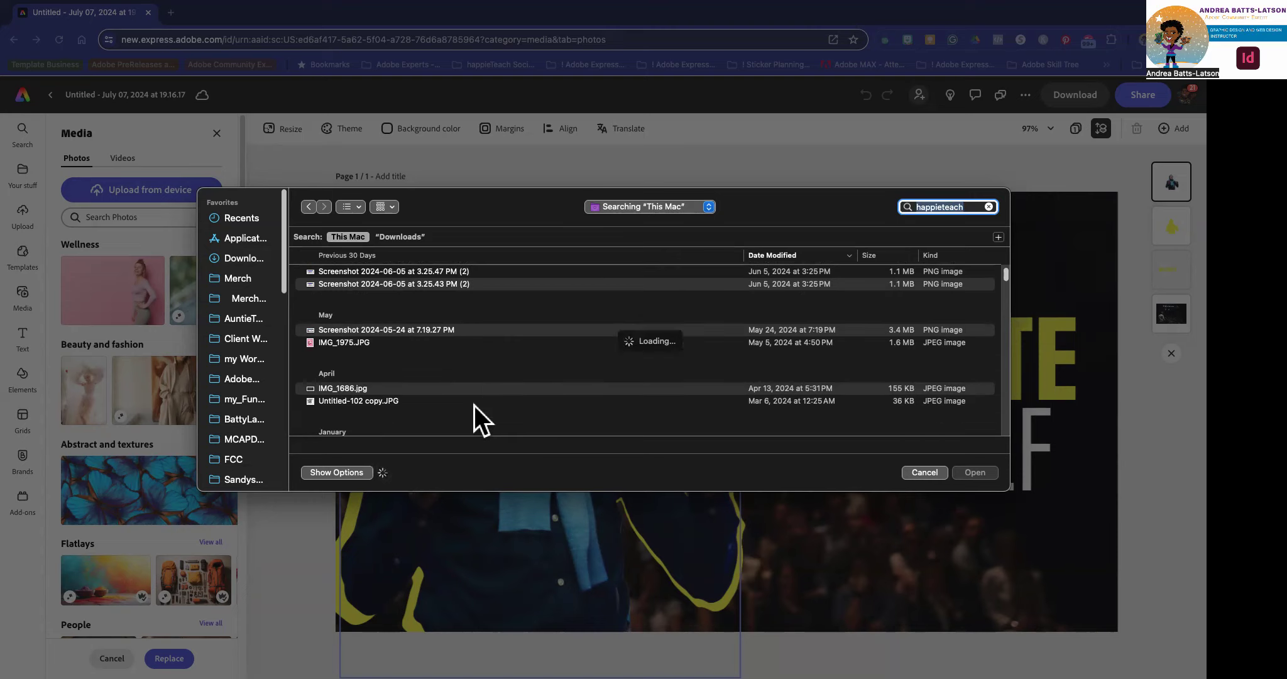
pyautogui.scroll(1, 474, 406)
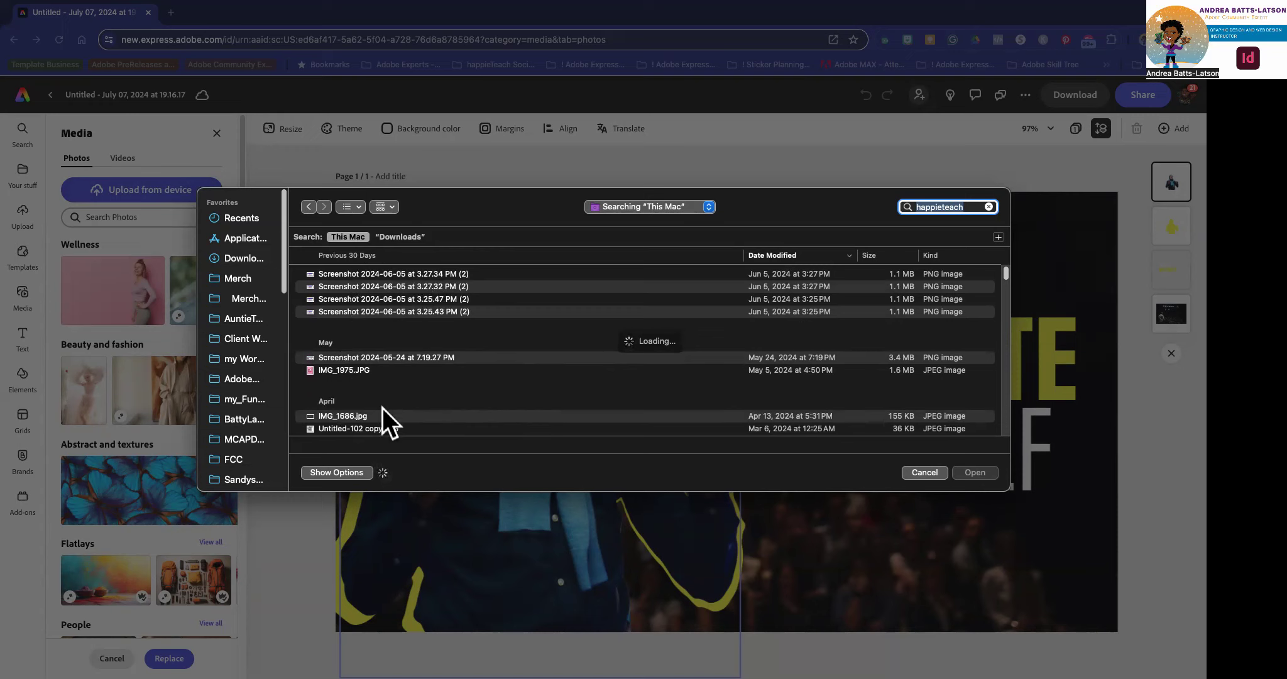
pyautogui.scroll(-5, 382, 408)
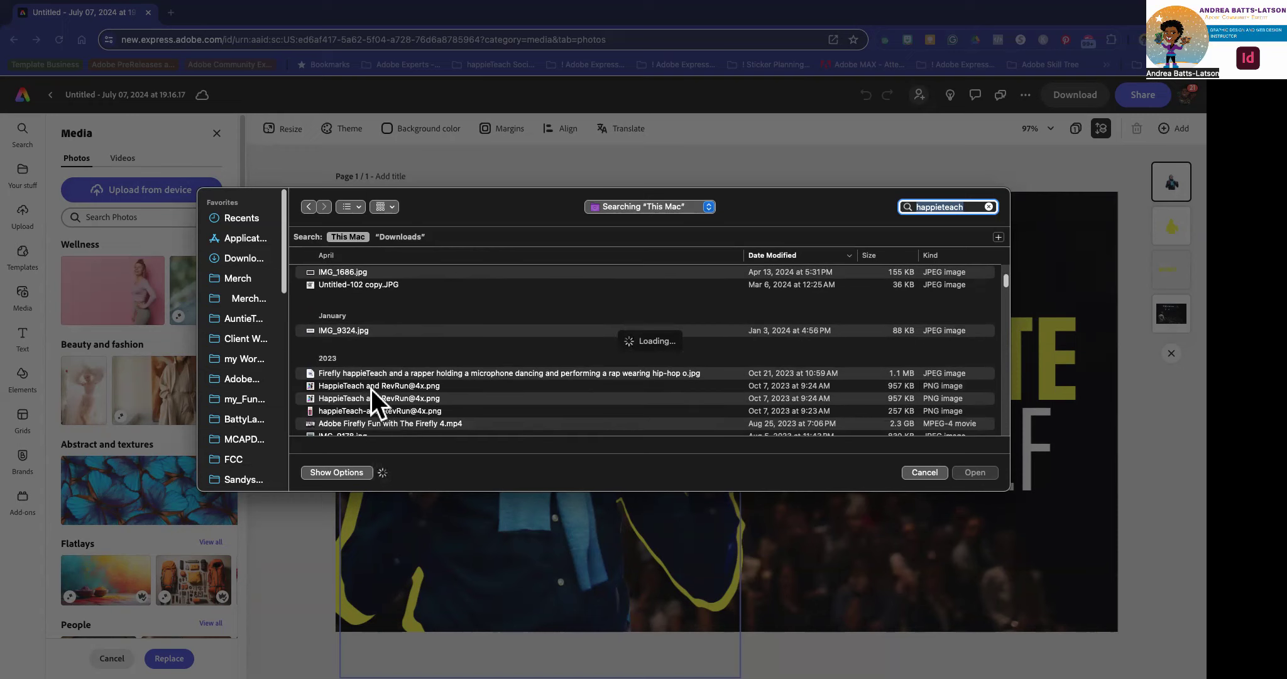
pyautogui.scroll(-1, 372, 402)
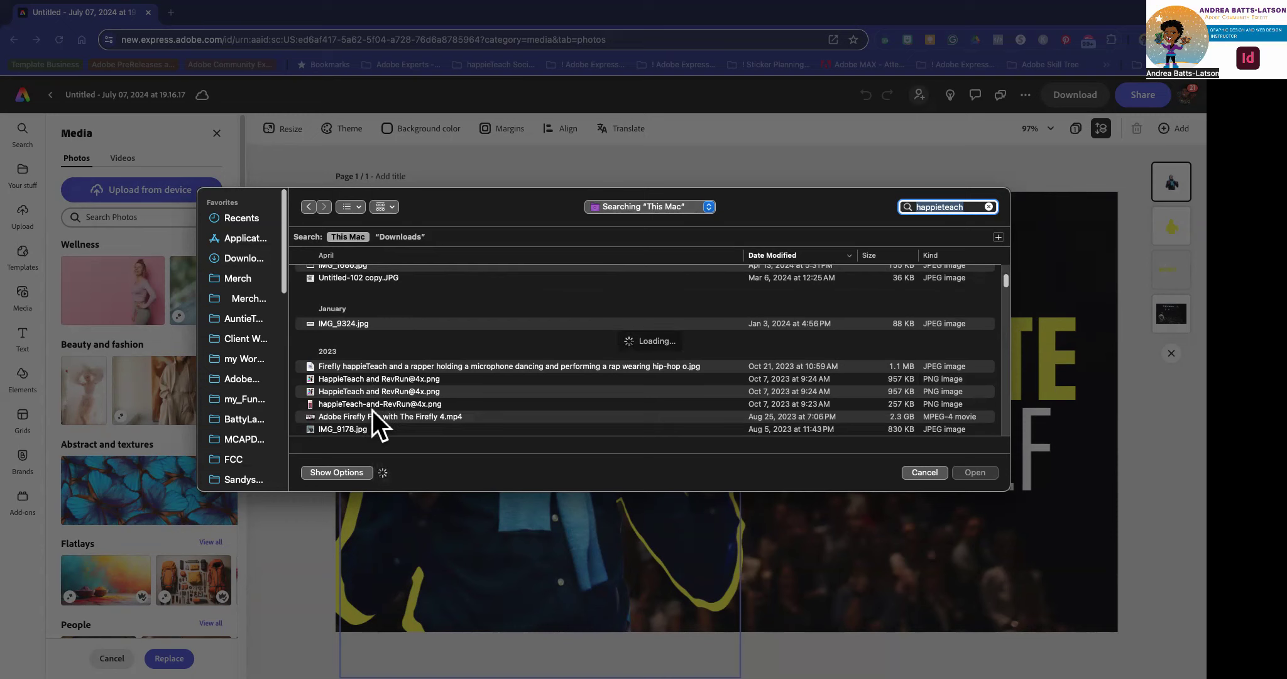
pyautogui.scroll(-2, 374, 410)
pyautogui.scroll(-2, 373, 414)
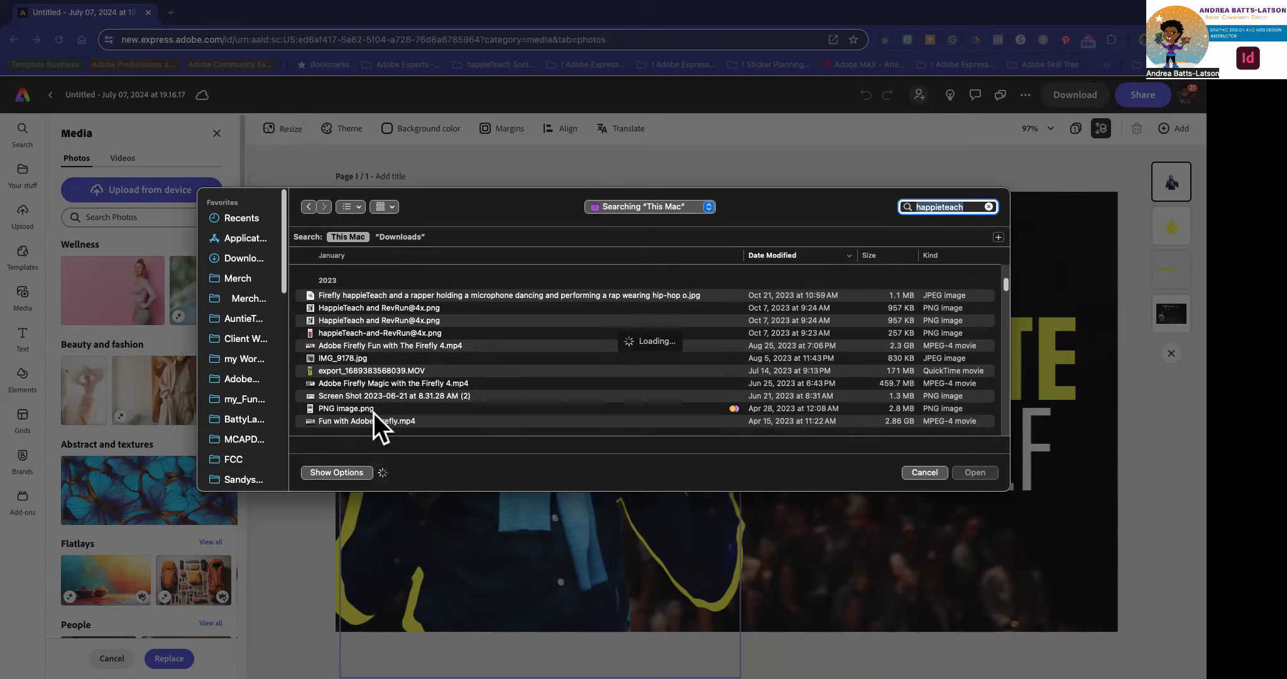
pyautogui.scroll(-2, 373, 414)
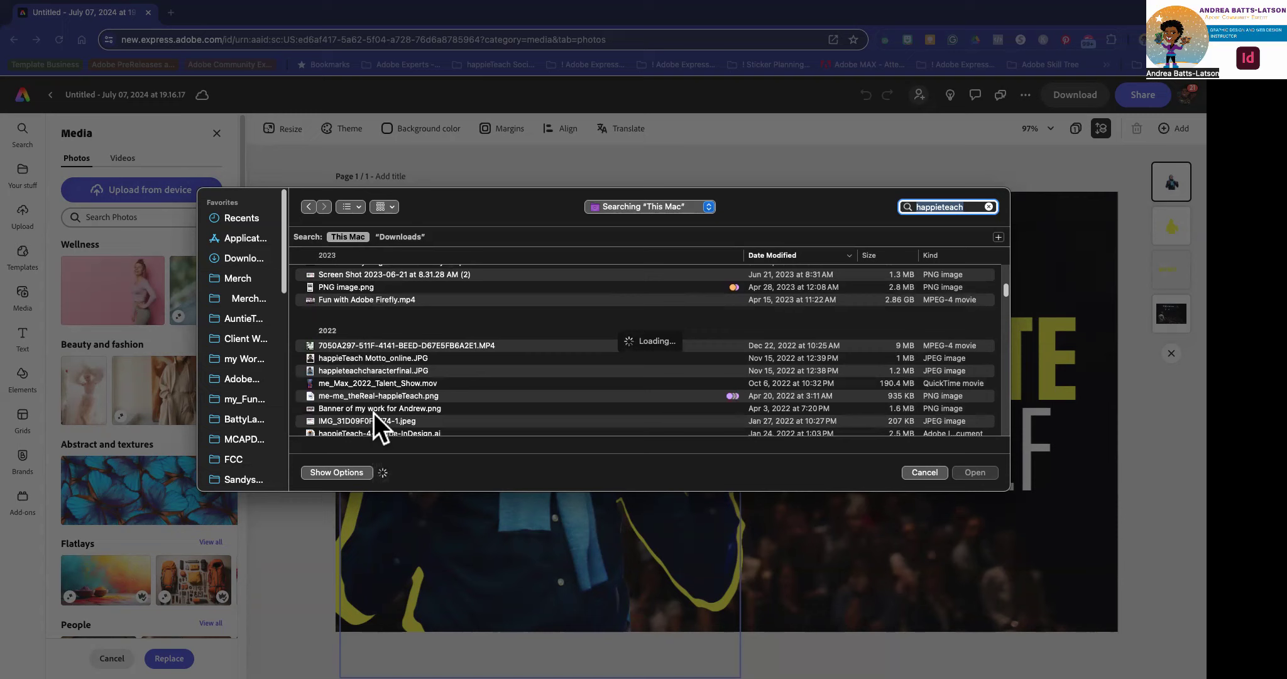
pyautogui.click(377, 370)
pyautogui.press('space')
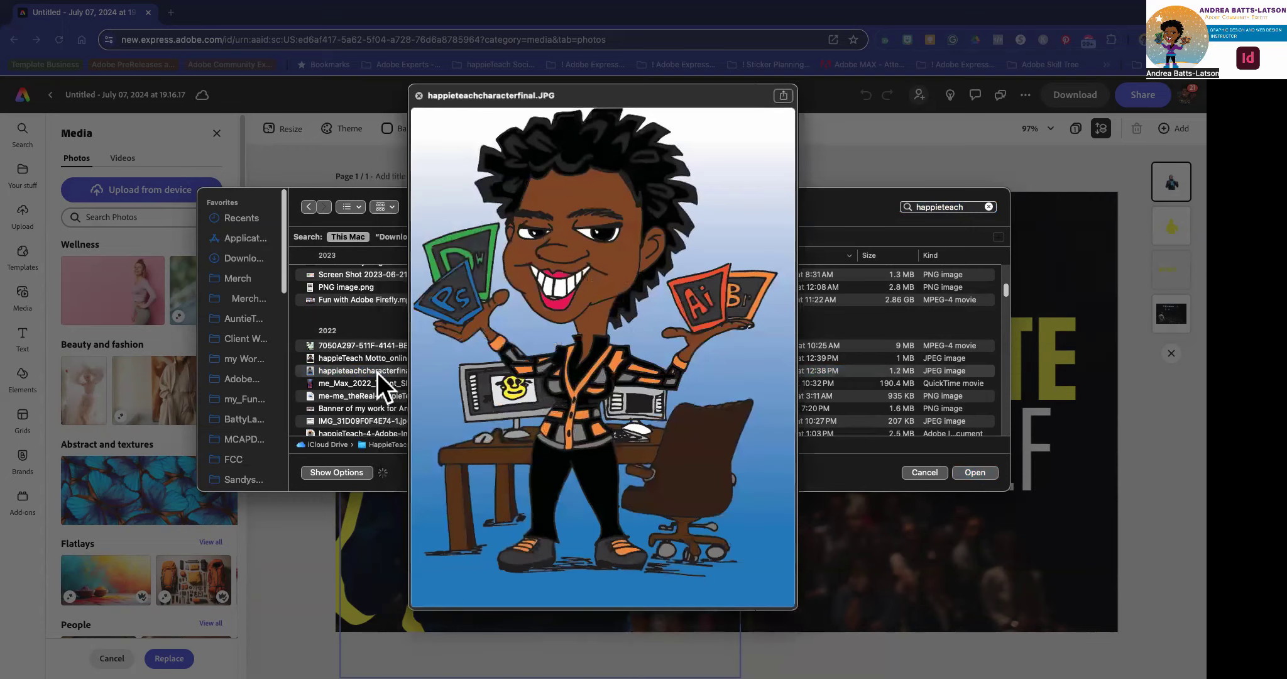
pyautogui.press('space')
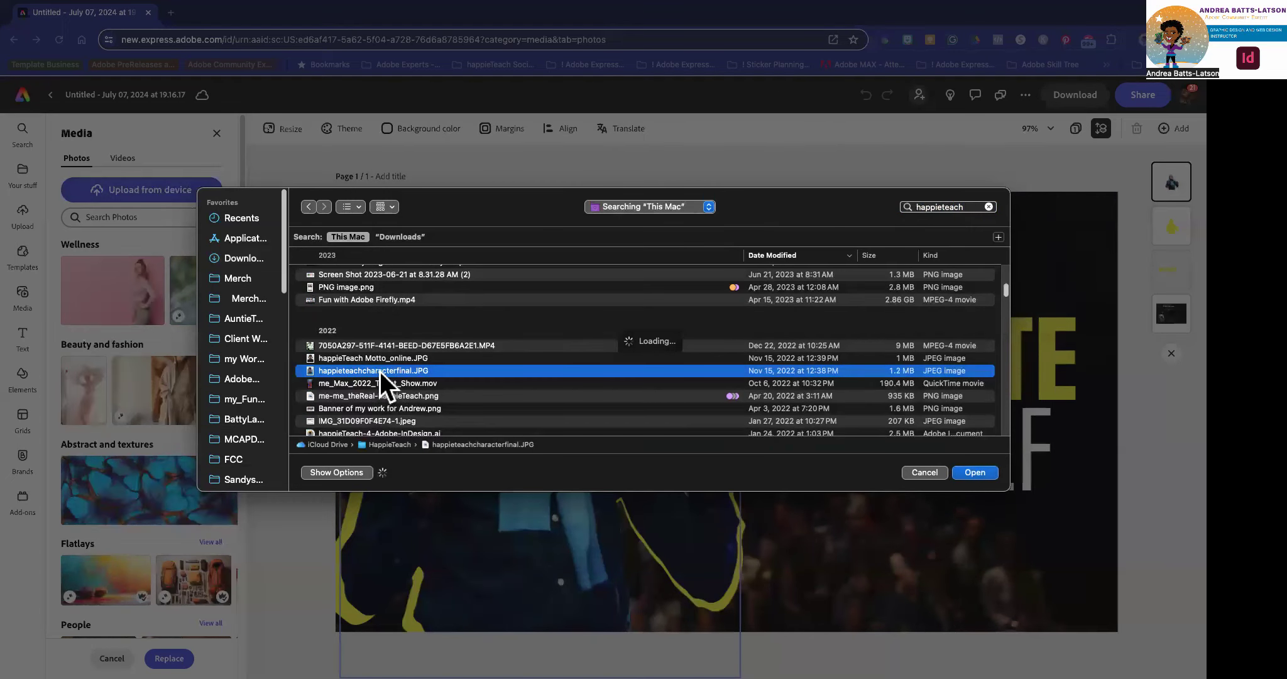
pyautogui.press('space')
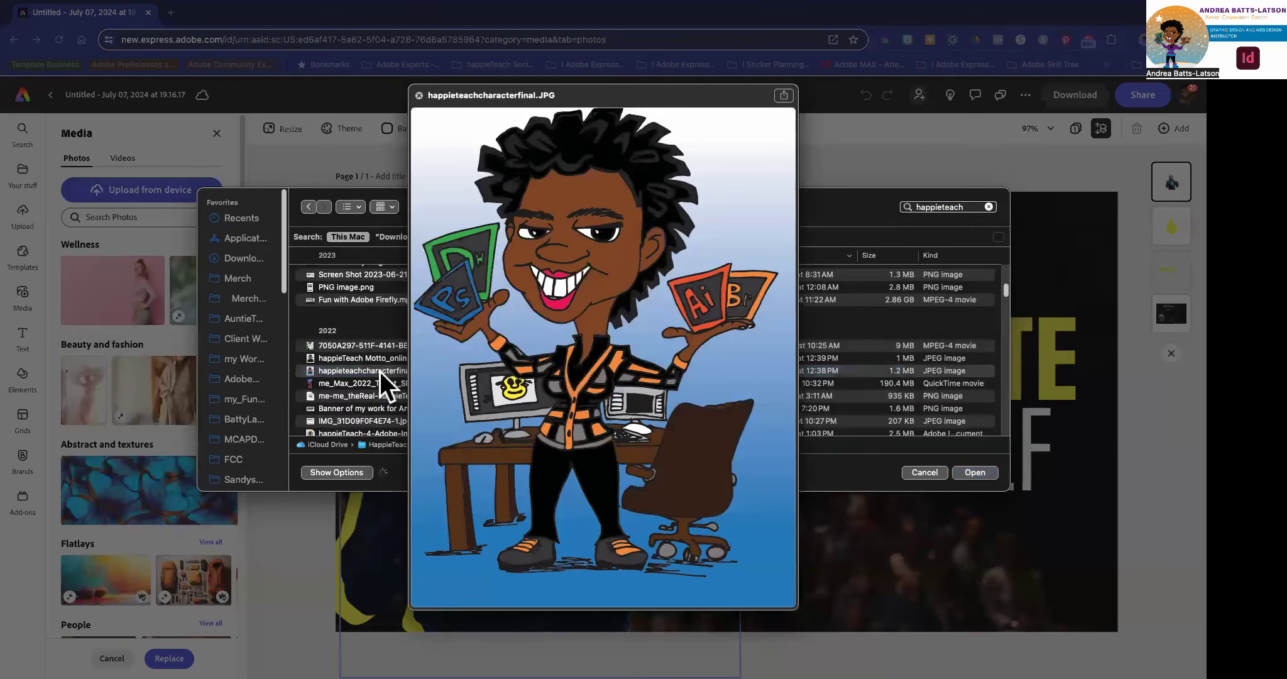
pyautogui.press('space')
# - Preview me-me_theReal-happieTeach.png and happieTeach-4-Adobe-InDesign.ai from the file search results
pyautogui.scroll(-2, 383, 386)
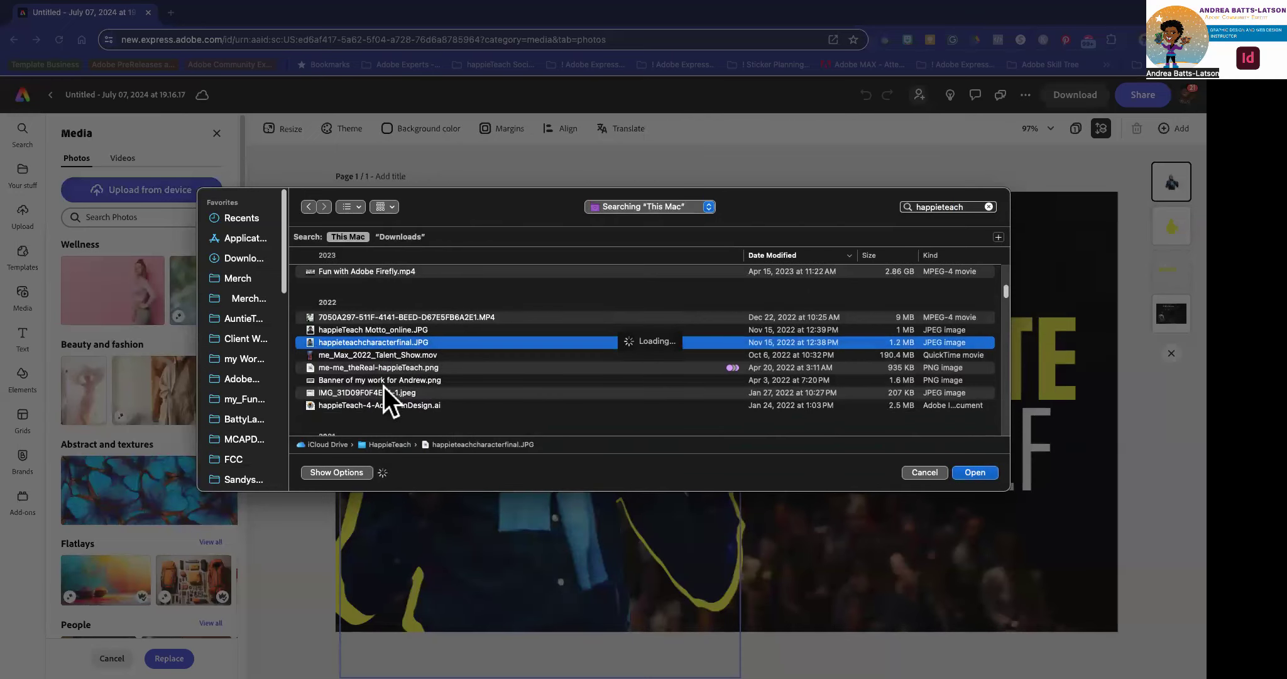
pyautogui.click(380, 370)
pyautogui.press('space')
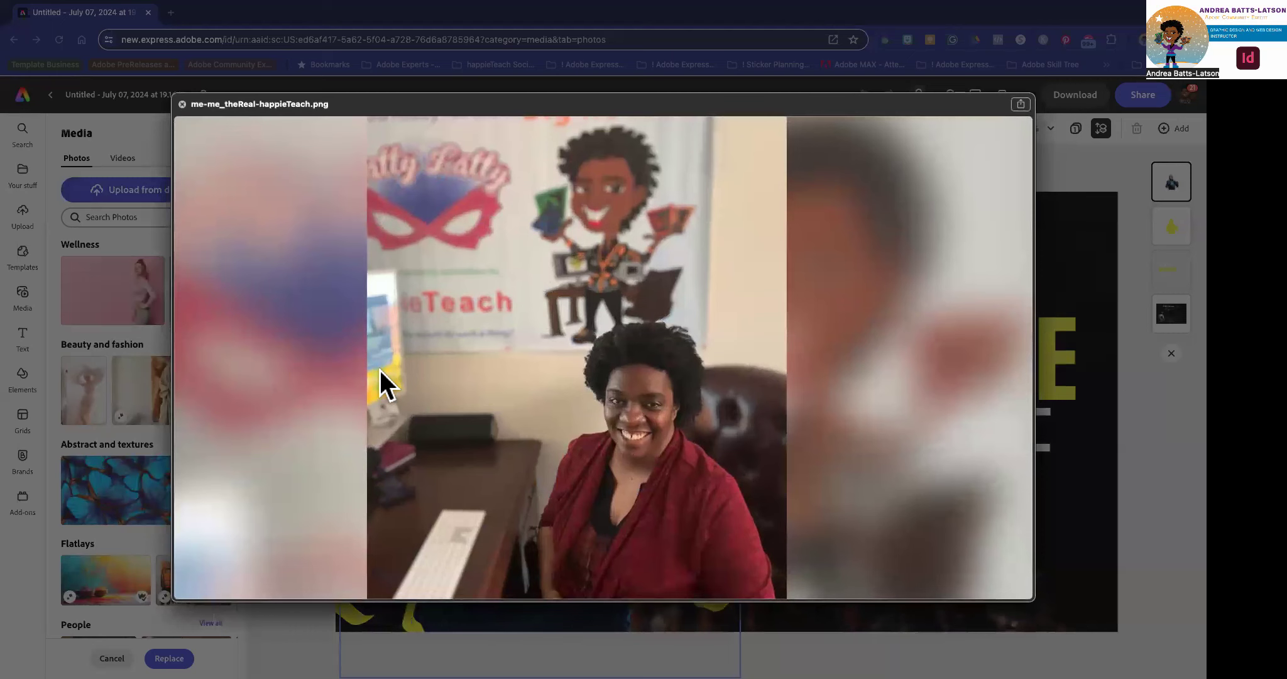
pyautogui.press('space')
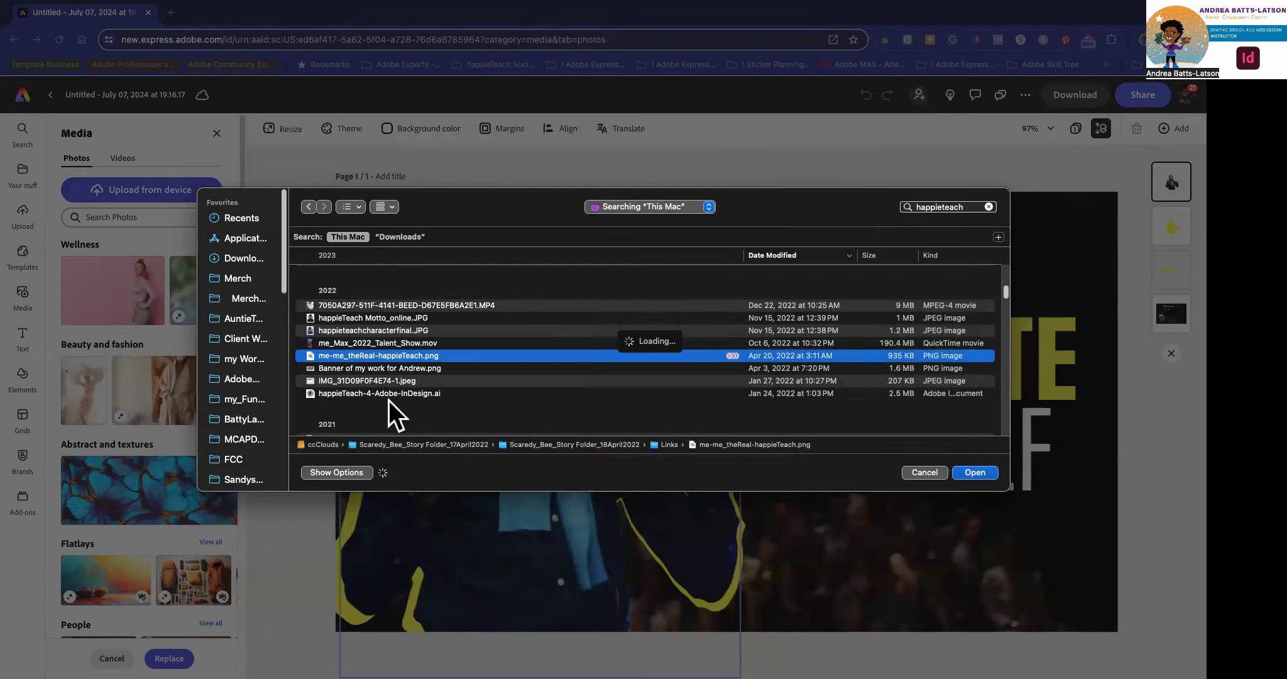
pyautogui.scroll(-2, 390, 399)
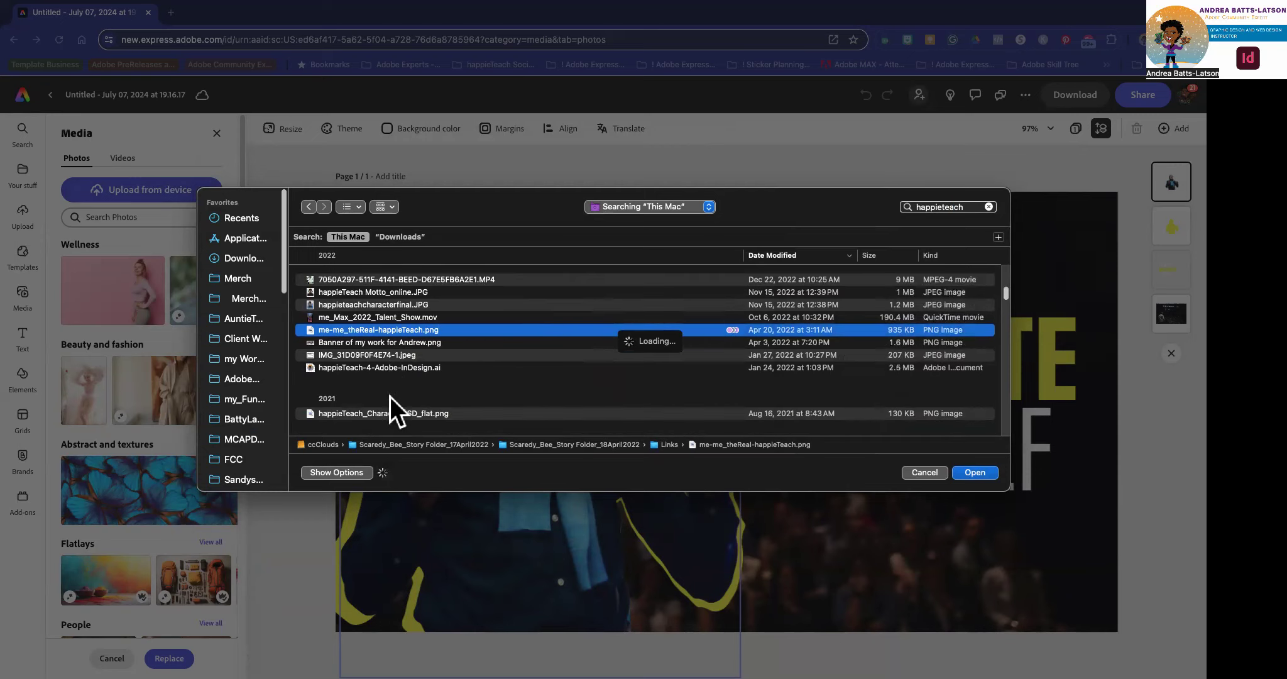
pyautogui.click(391, 363)
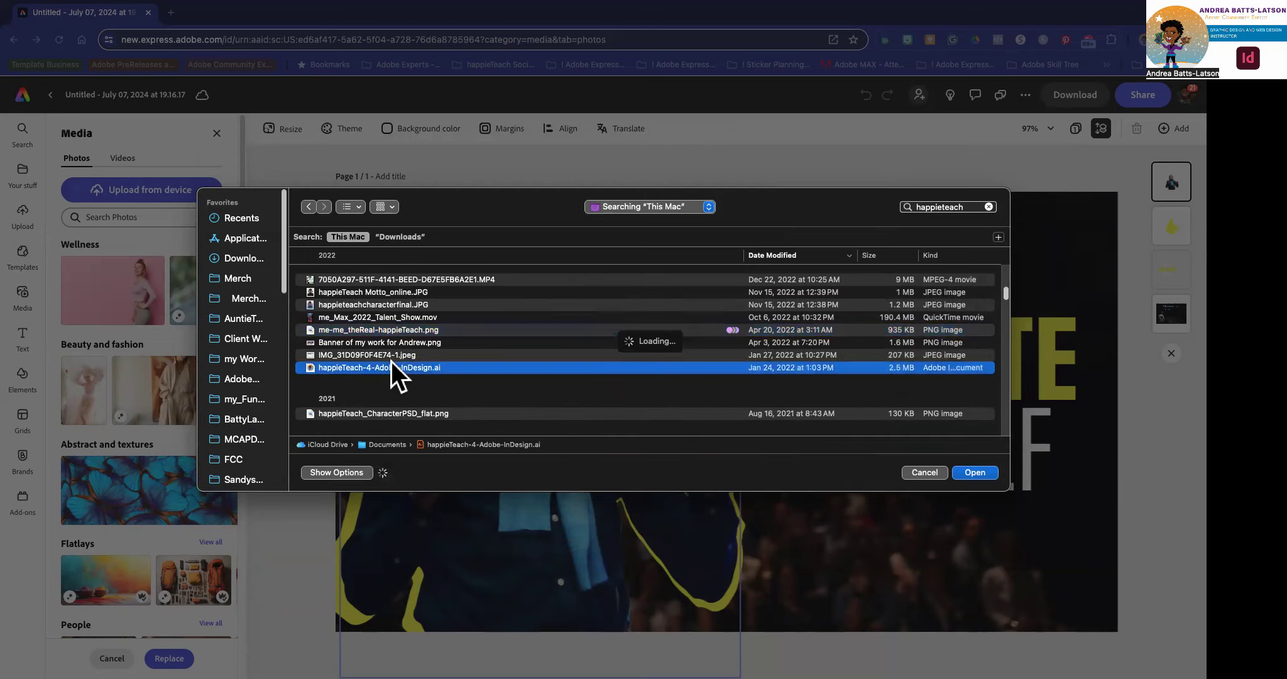
pyautogui.press('space')
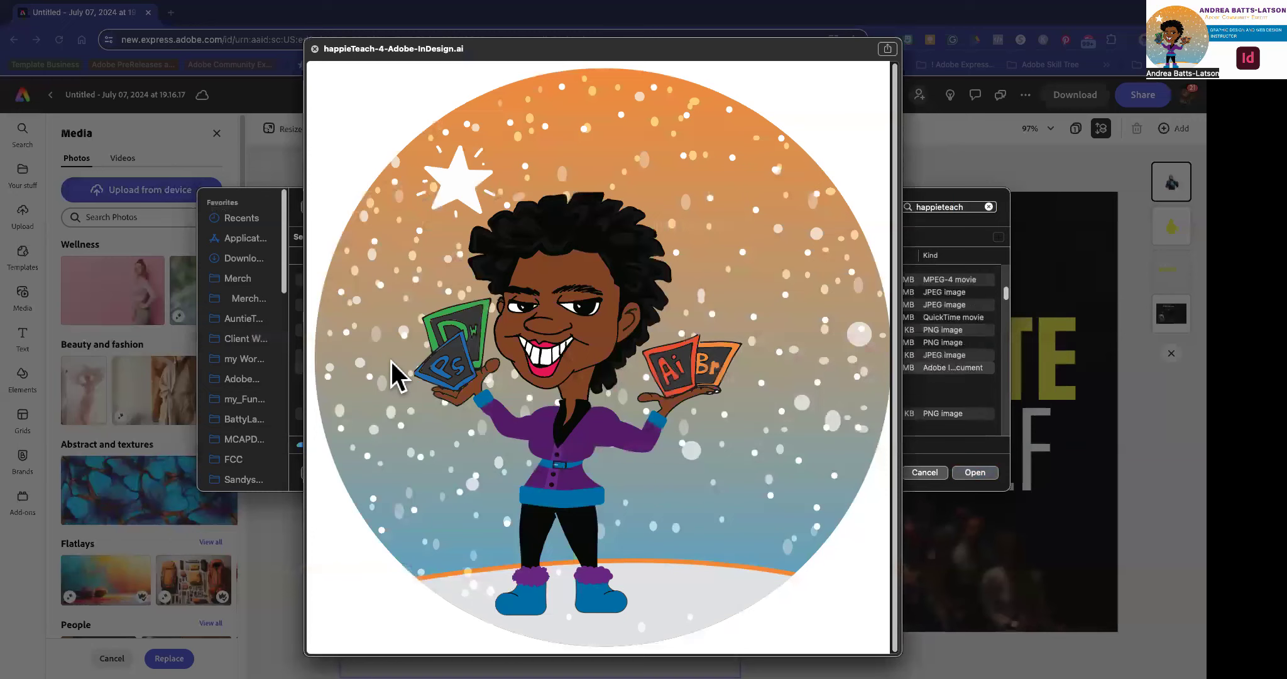
pyautogui.press('space')
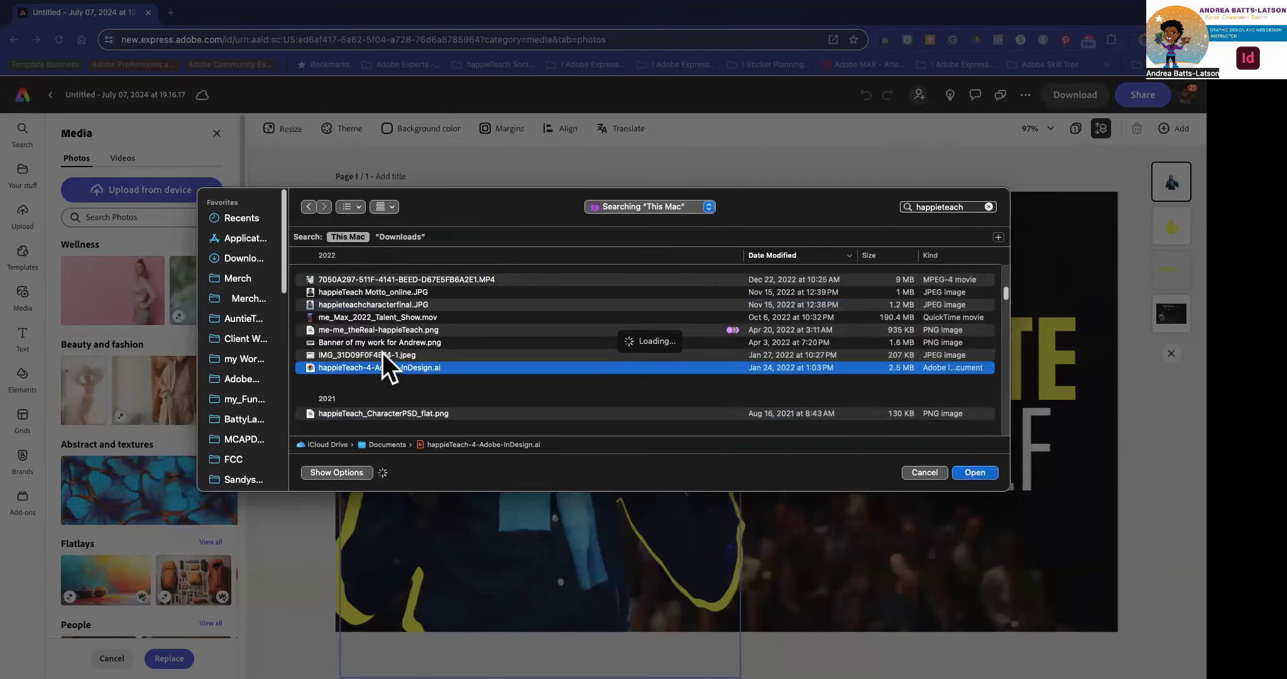
# - Preview happieTeach_CharacterPSD_flat.png and upload it as the replacement for the man's image
pyautogui.scroll(-2, 390, 371)
pyautogui.click(388, 352)
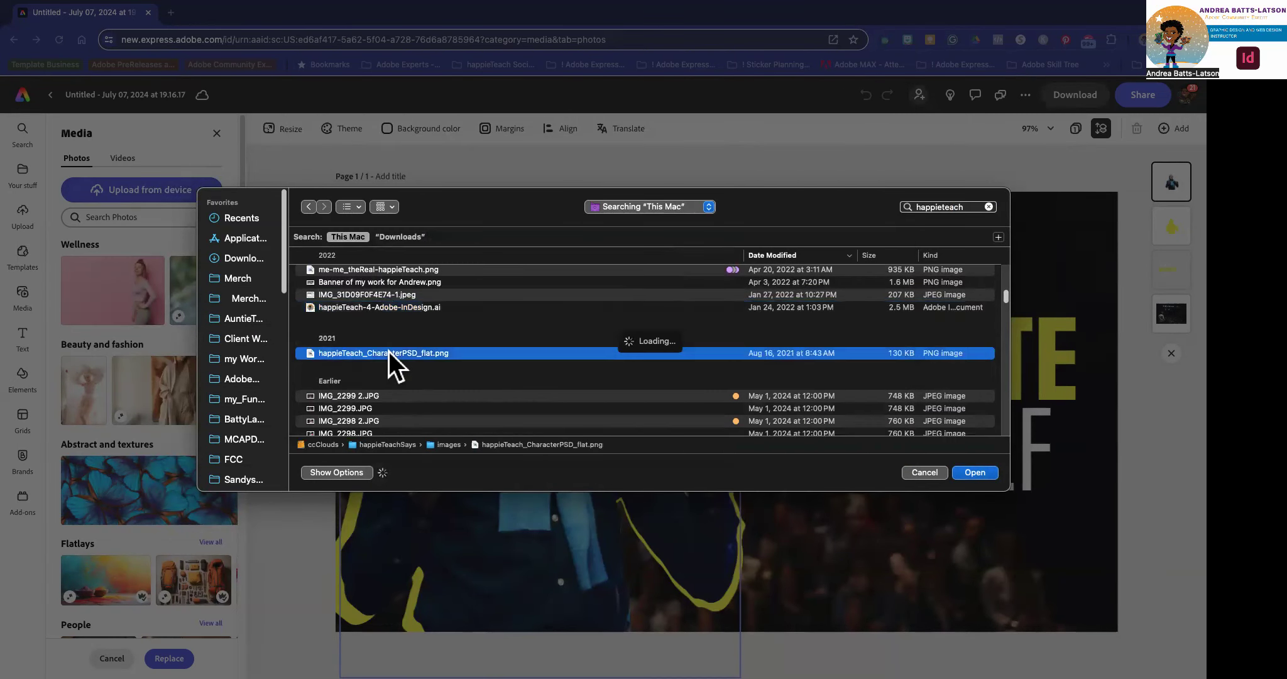
pyautogui.press('space')
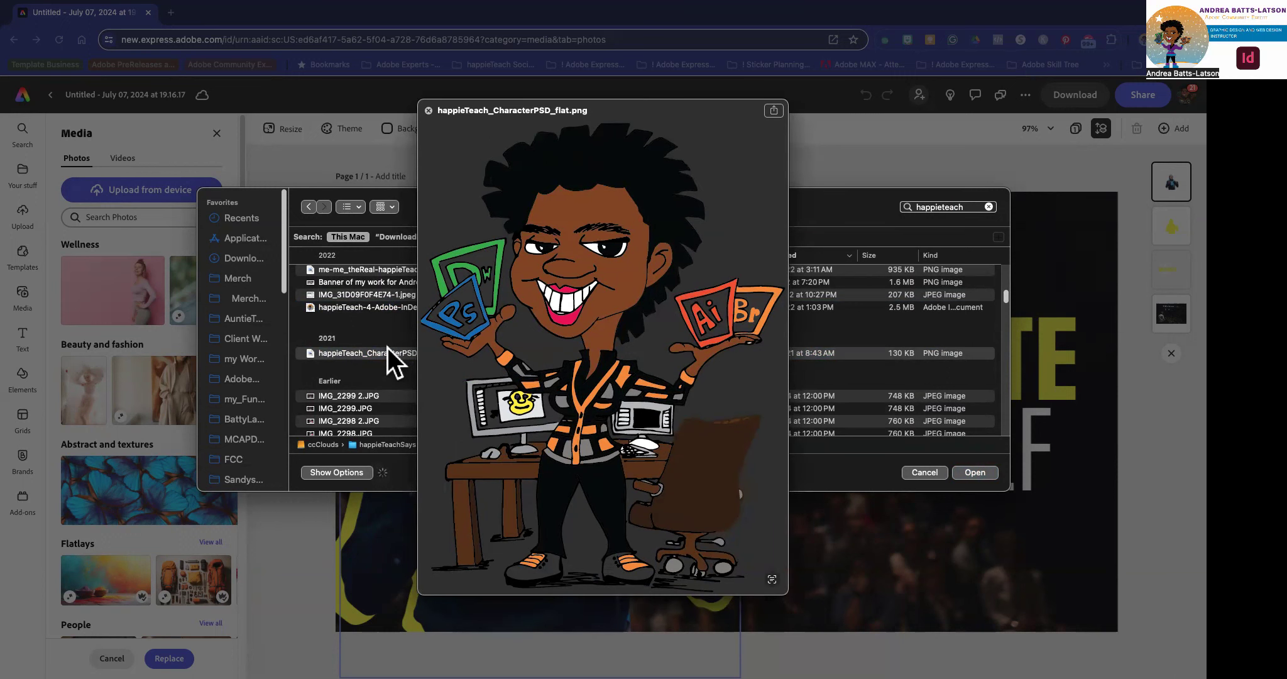
pyautogui.press('space')
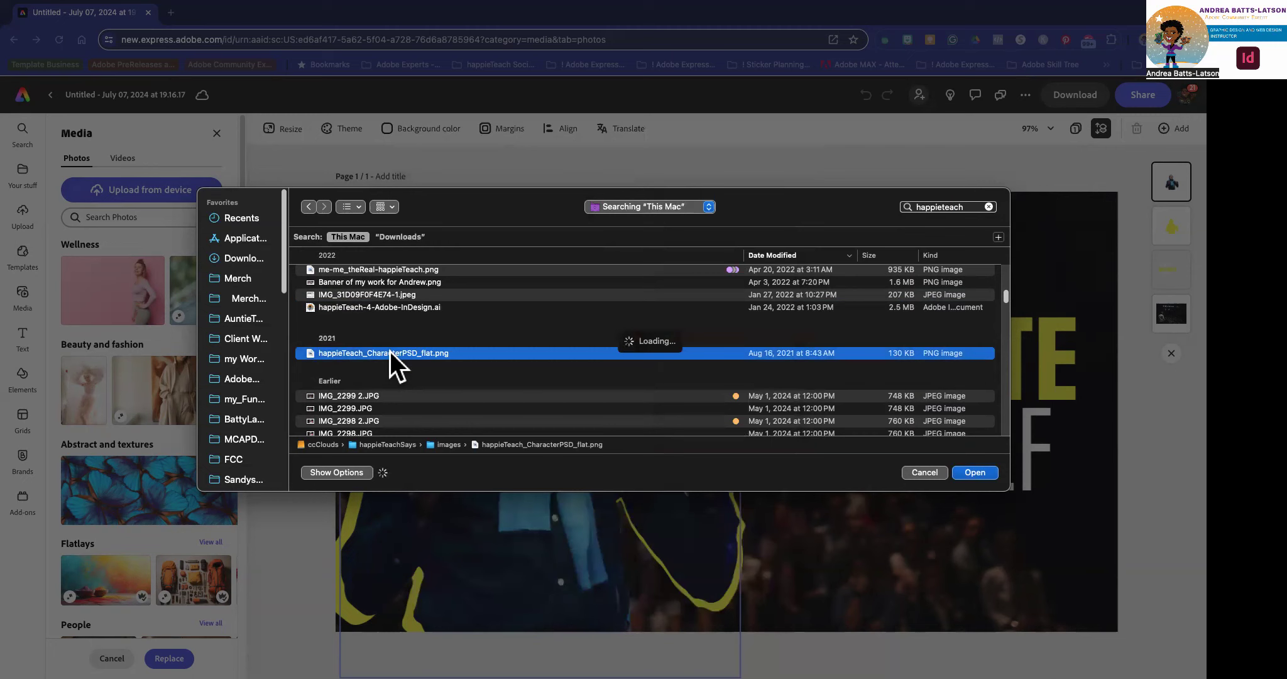
pyautogui.doubleClick(390, 352)
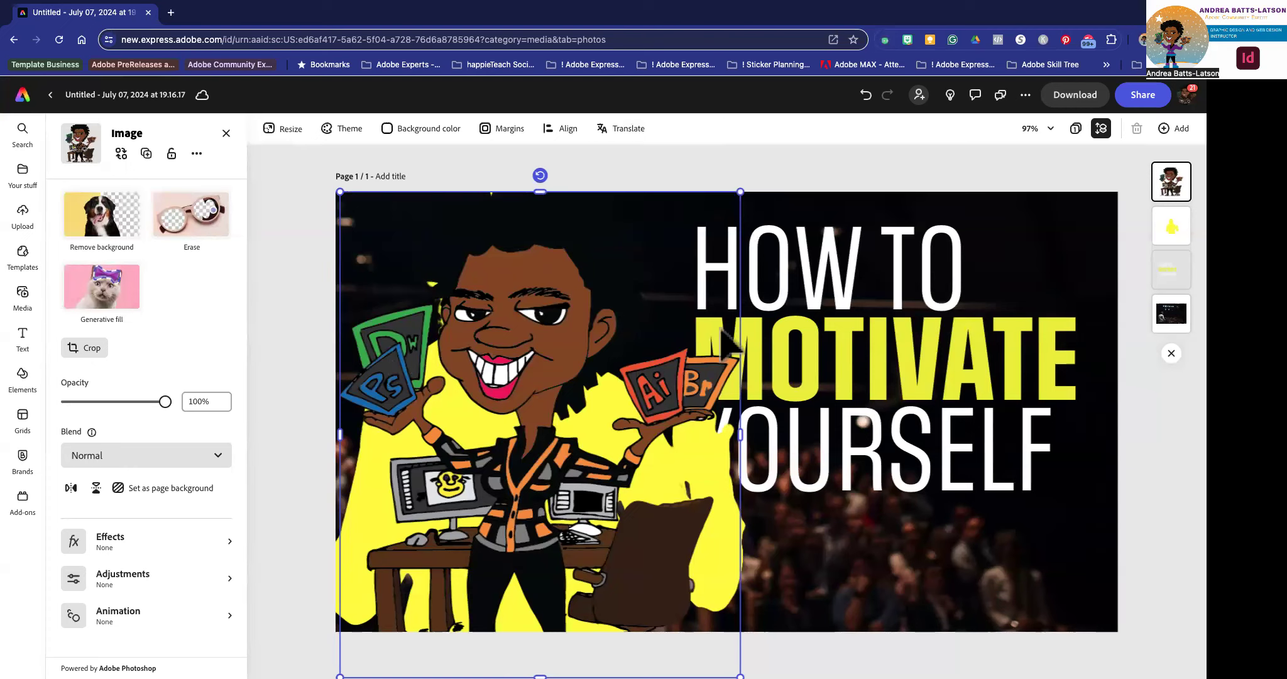
# - Scale the character image down and position it over the yellow silhouette, clear of the headline text
pyautogui.moveTo(584, 563); pyautogui.dragTo(588, 531)
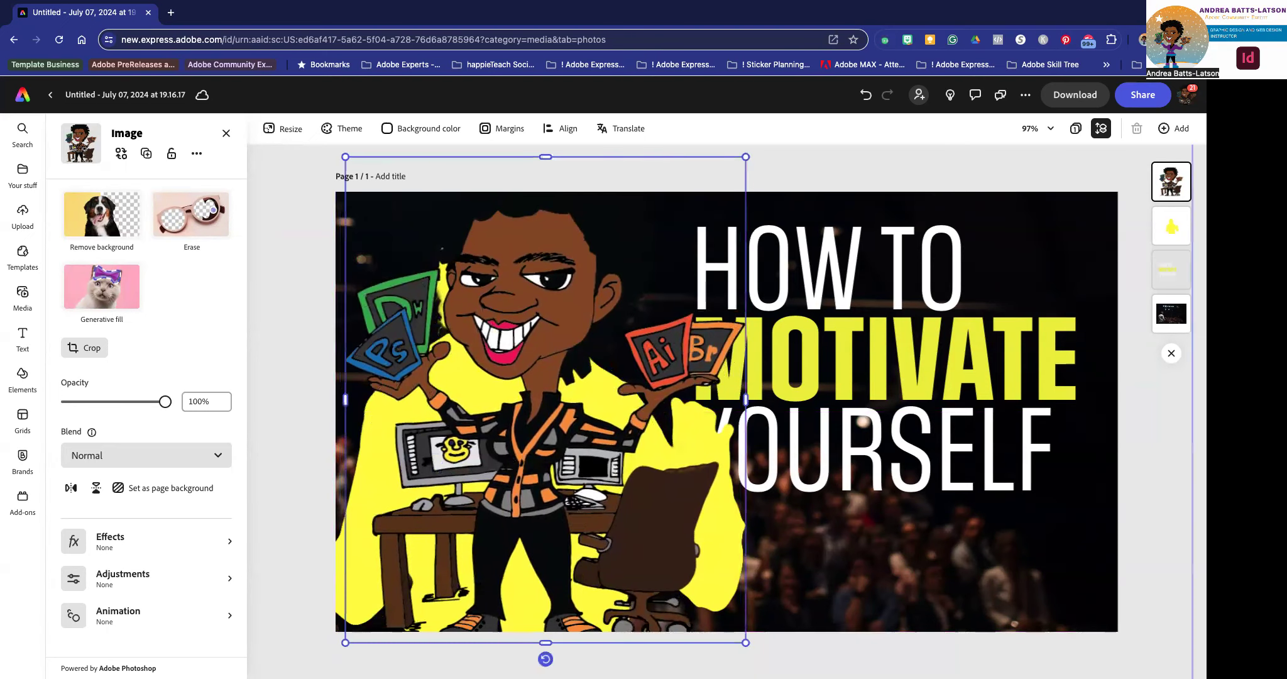
pyautogui.moveTo(745, 643); pyautogui.dragTo(629, 501)
pyautogui.moveTo(475, 383); pyautogui.dragTo(514, 478)
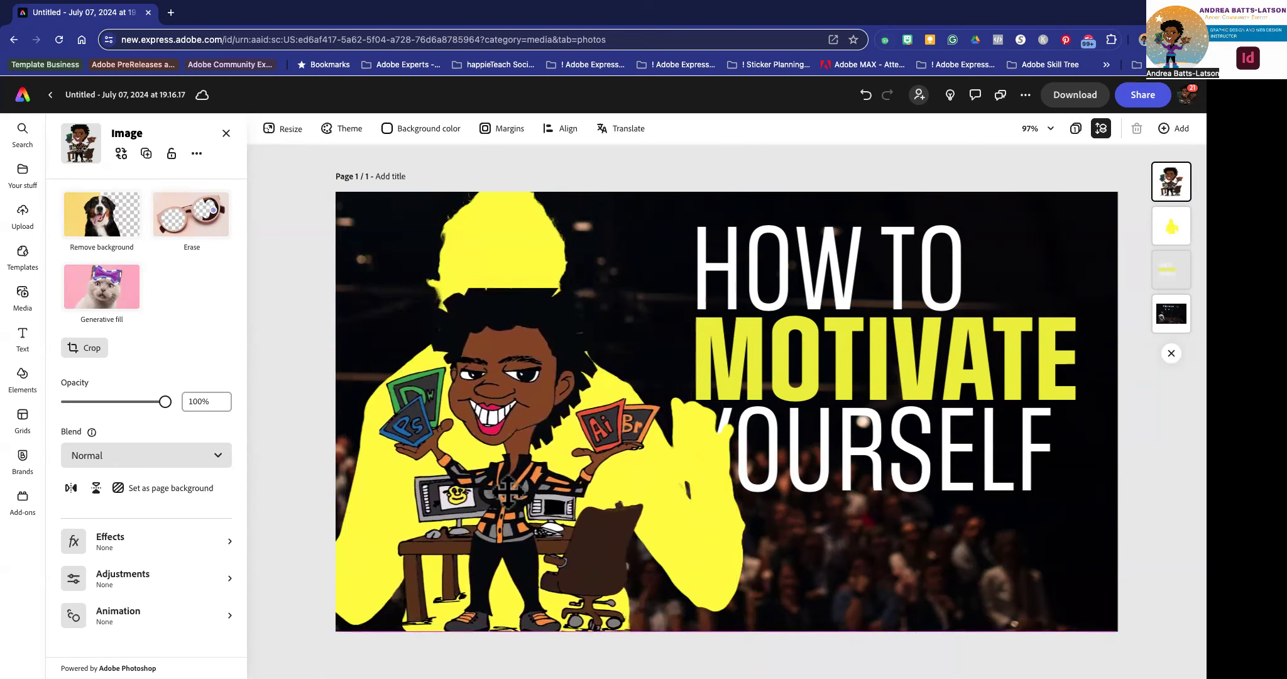
pyautogui.moveTo(524, 276); pyautogui.dragTo(525, 242)
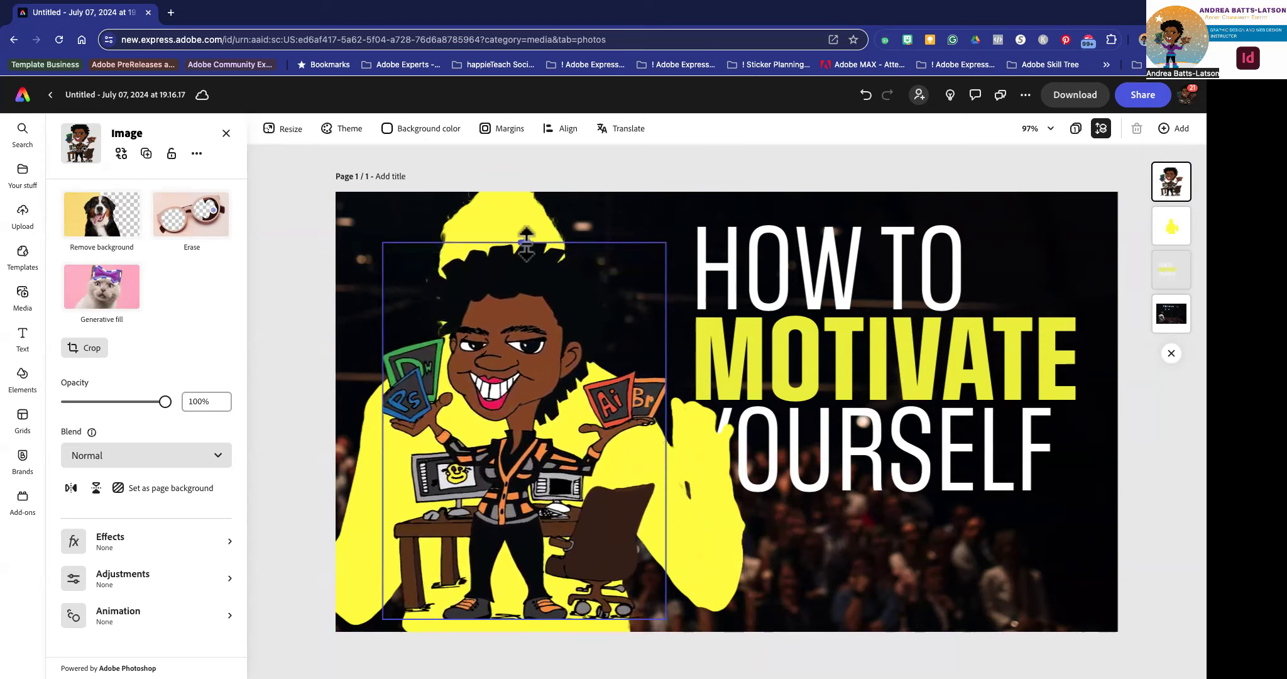
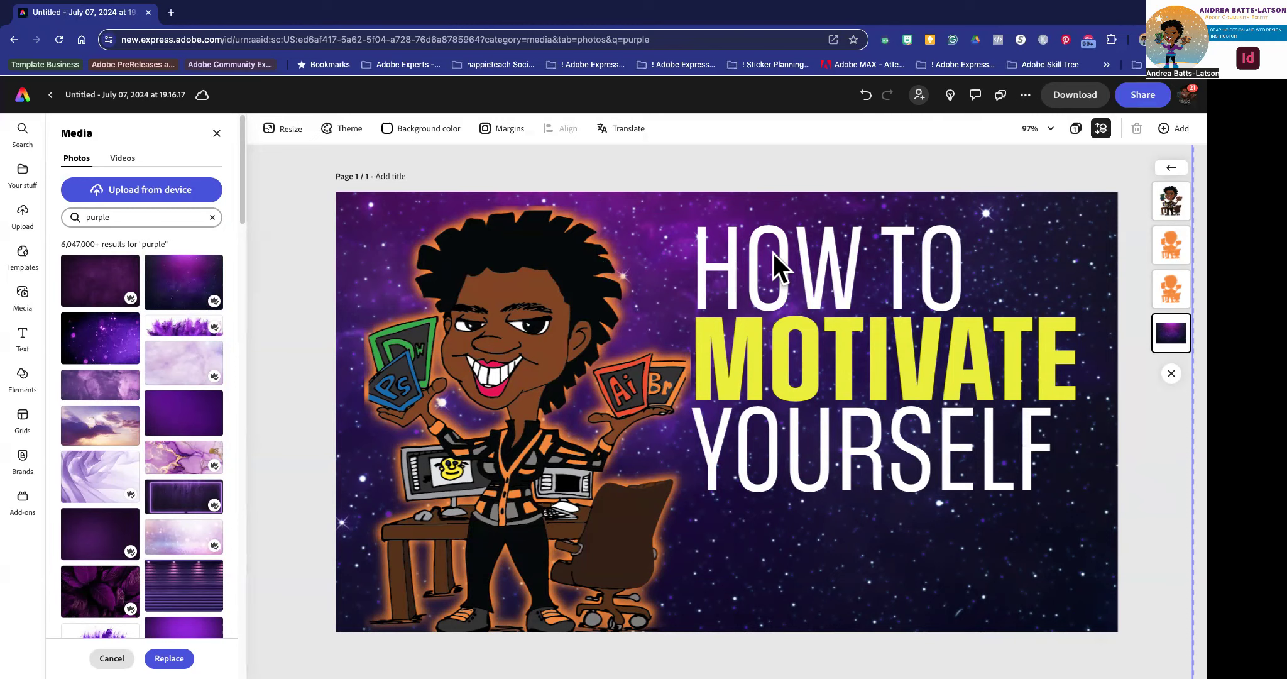
# - Replace "HOW TO" in the headline with "A TOUR"
pyautogui.doubleClick(774, 253)
pyautogui.click(845, 262)
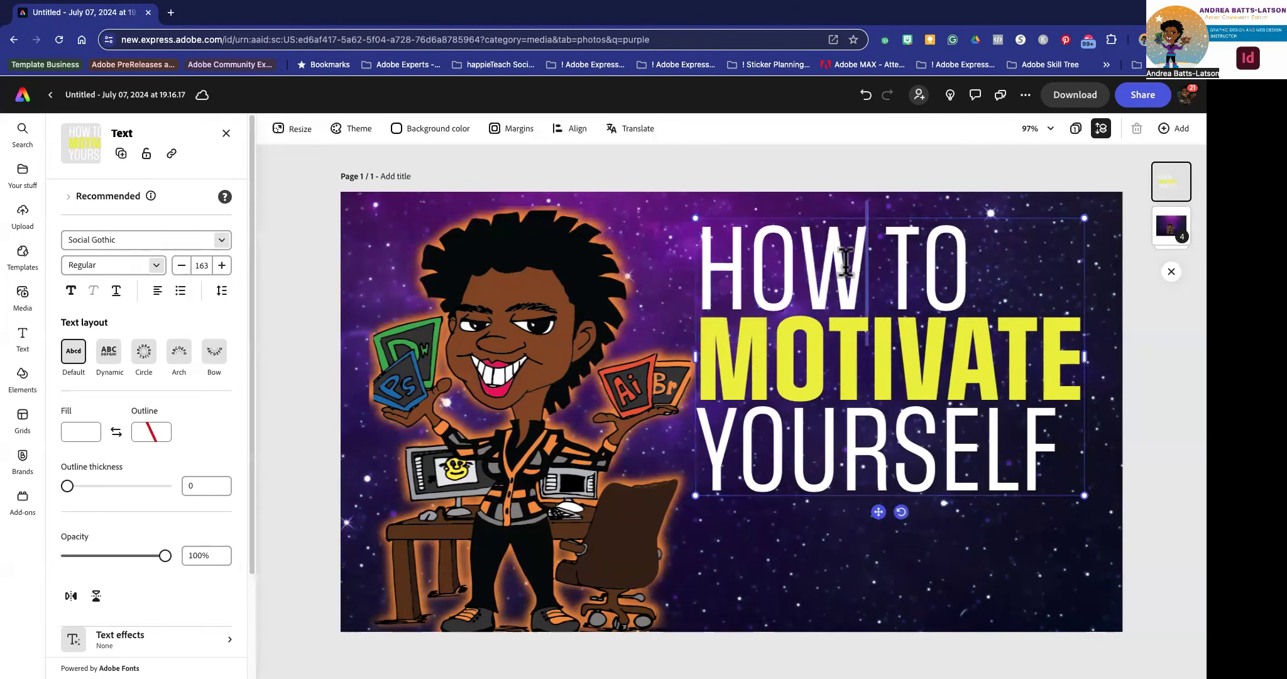
pyautogui.moveTo(971, 262); pyautogui.dragTo(716, 264)
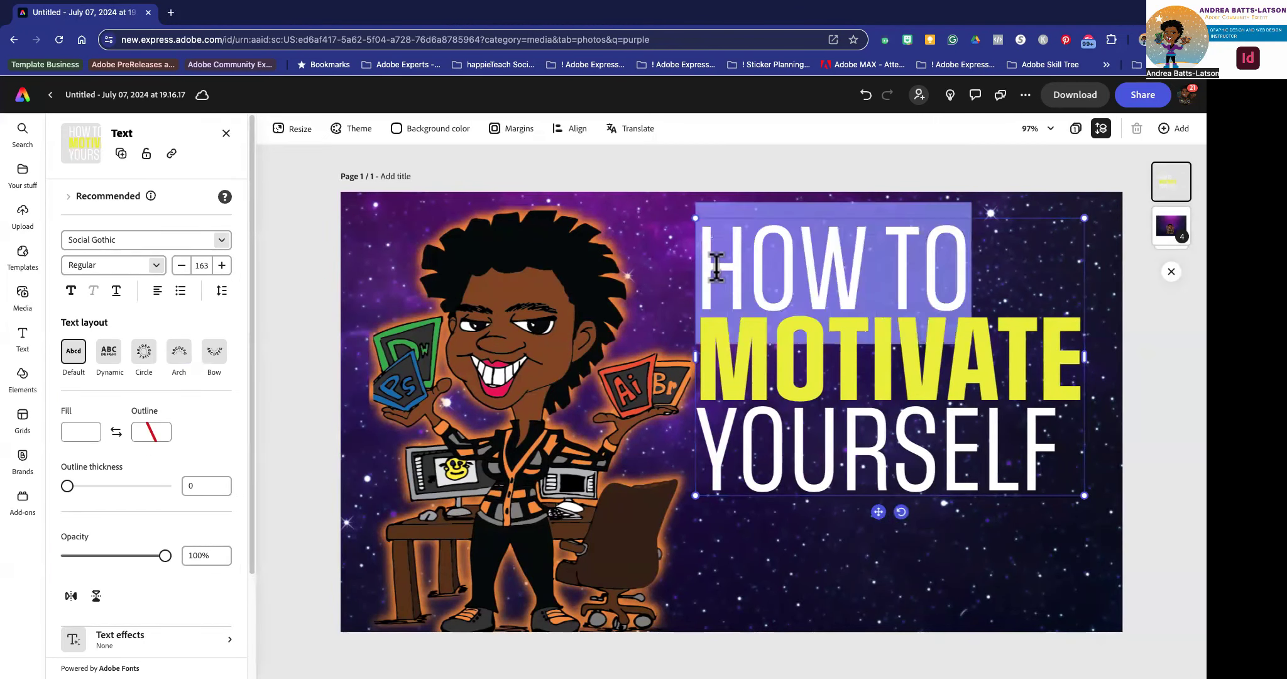
pyautogui.write('A TO')
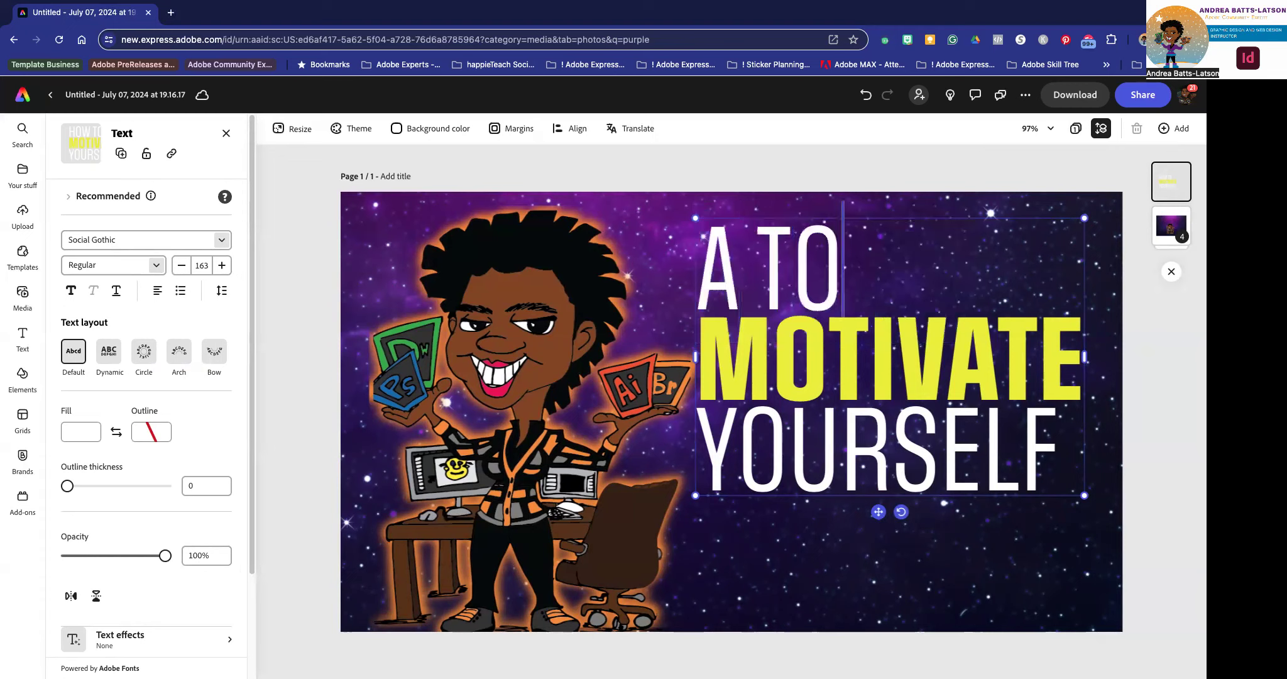
pyautogui.write('UR')
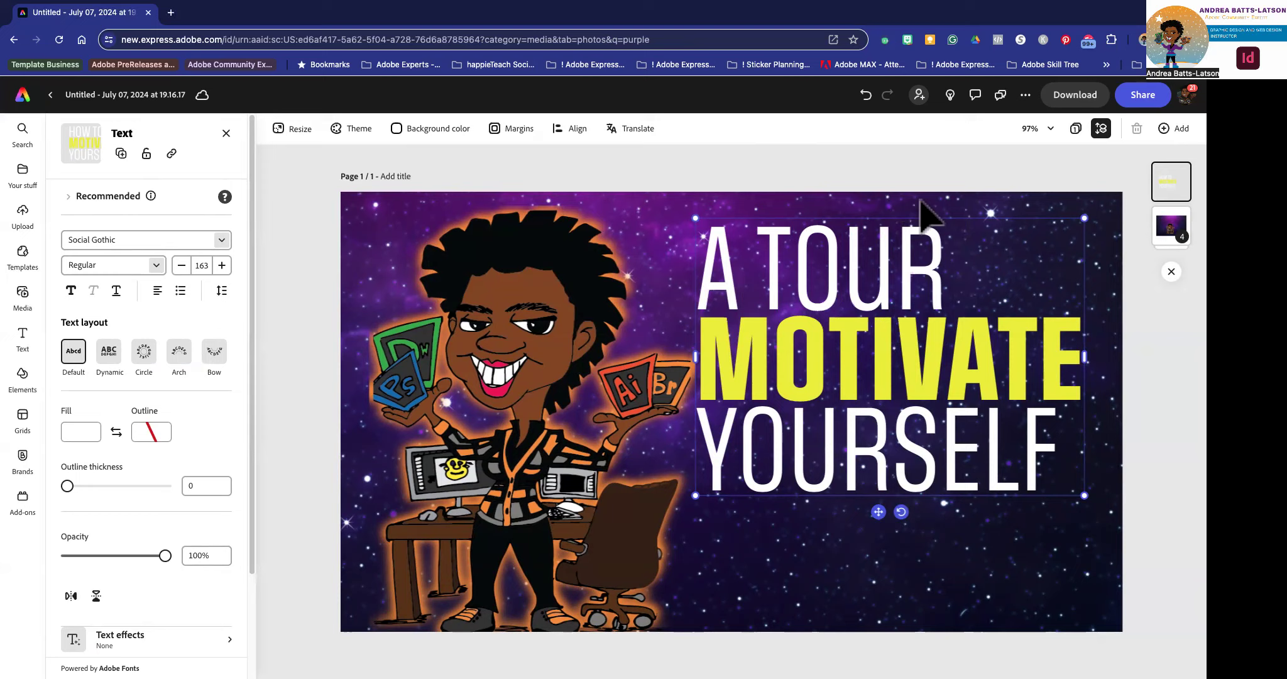
# - Change the headline's opening words above "MOTIVATE" to "ADOBE EXPRESS"
pyautogui.moveTo(944, 242); pyautogui.dragTo(717, 230)
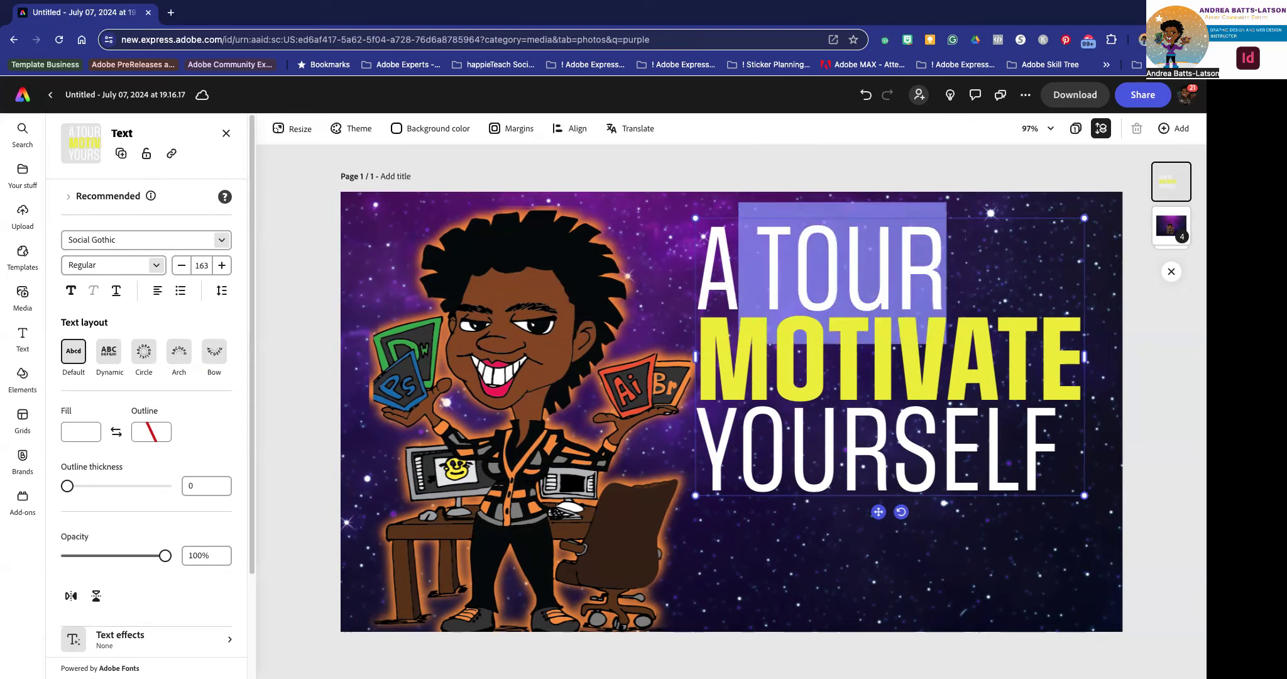
pyautogui.write('DOBe')
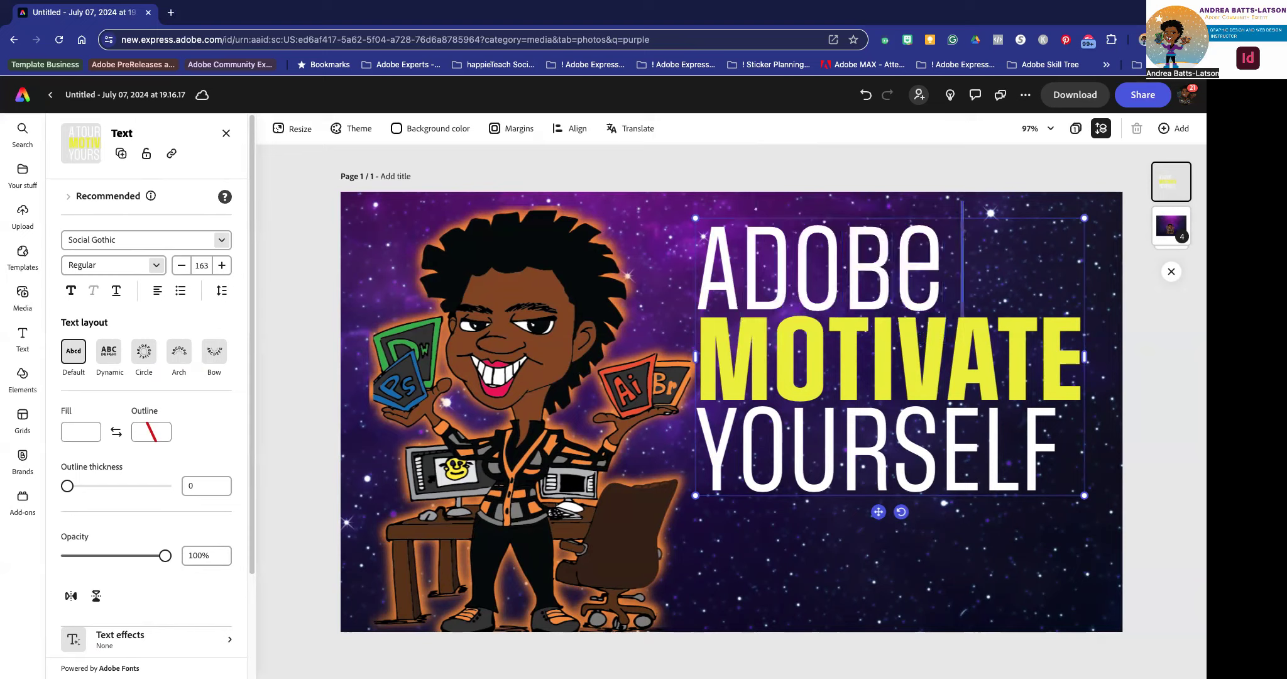
pyautogui.write(' E')
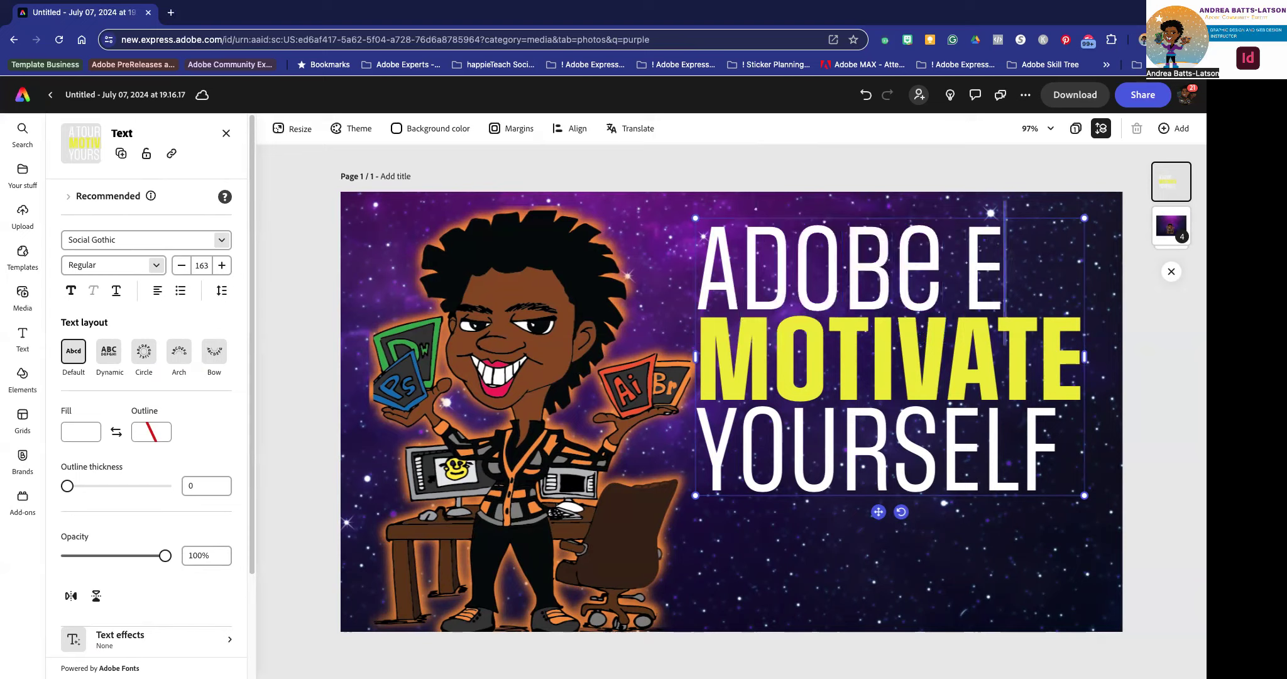
pyautogui.write('XPRESS')
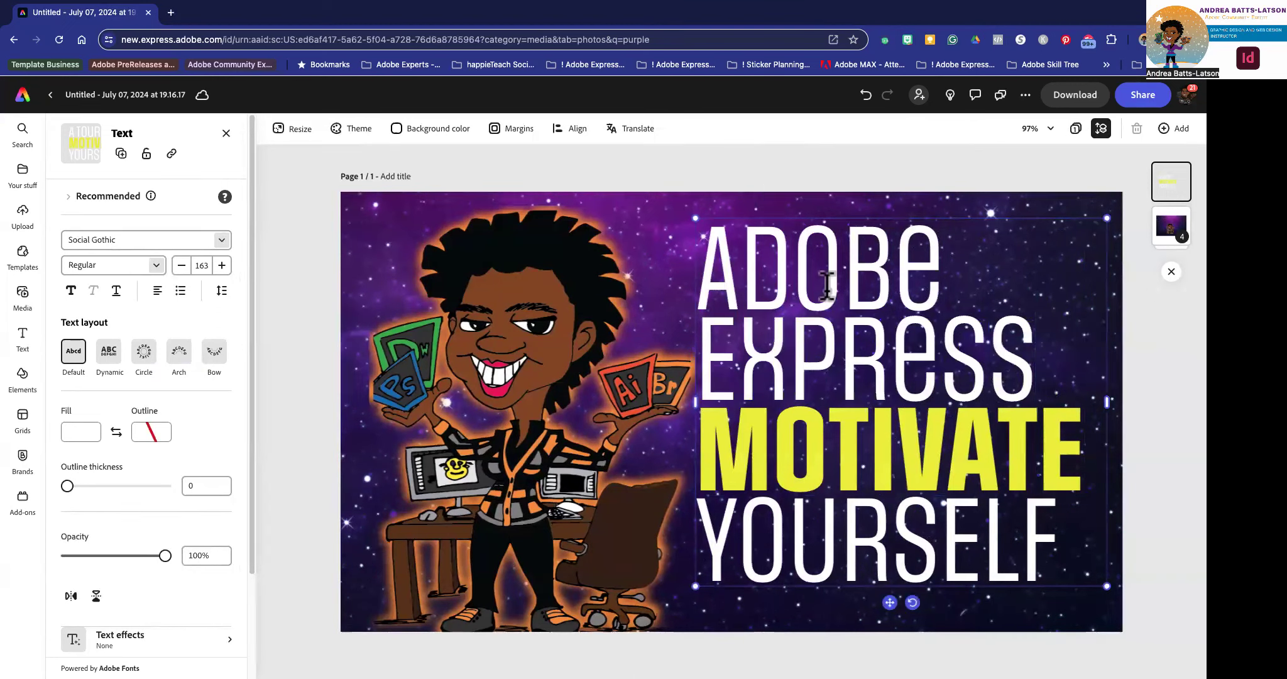
# - Replace "MOTIVATE" with "INTERFACE" and "YOURSELF" with "TOUR" in the headline
pyautogui.doubleClick(842, 447)
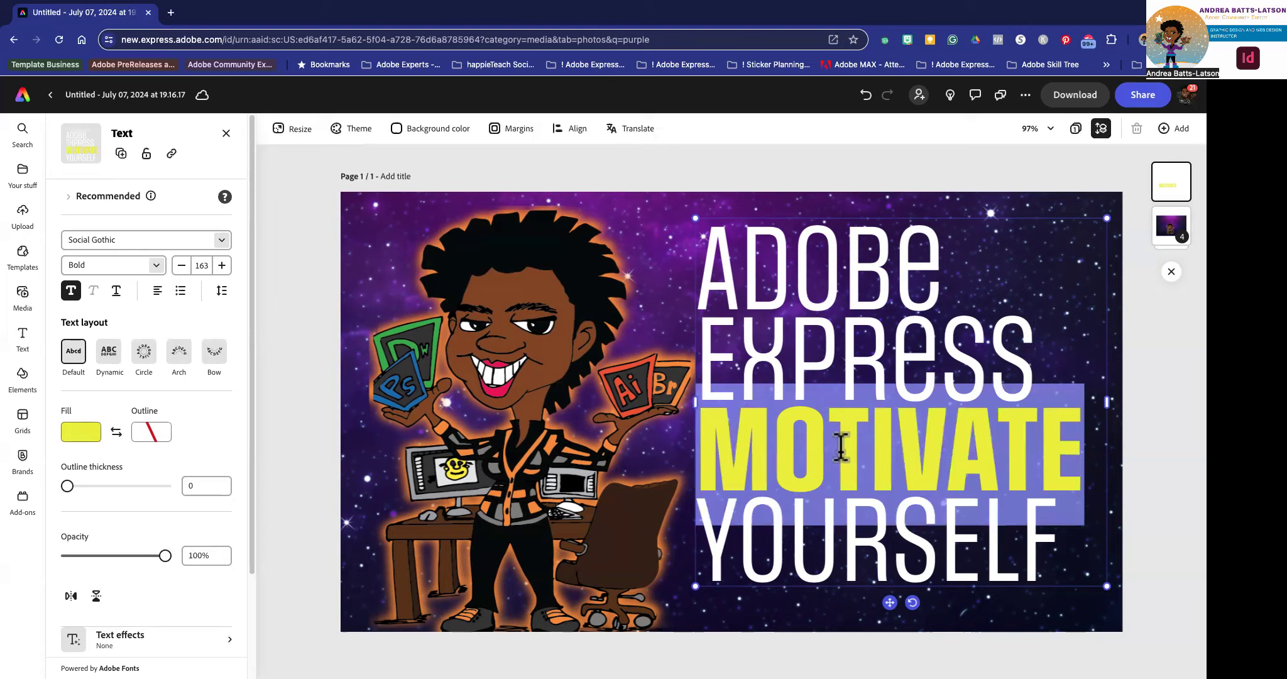
pyautogui.press('BackSpace')
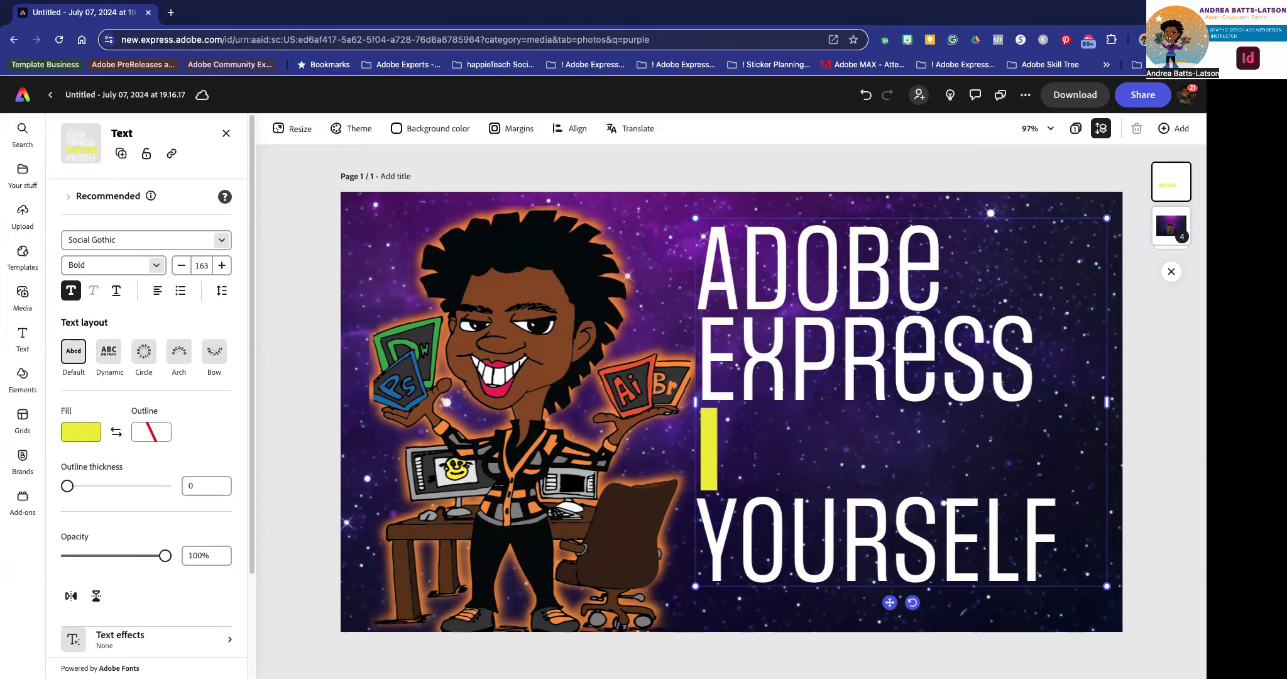
pyautogui.write('INTERF')
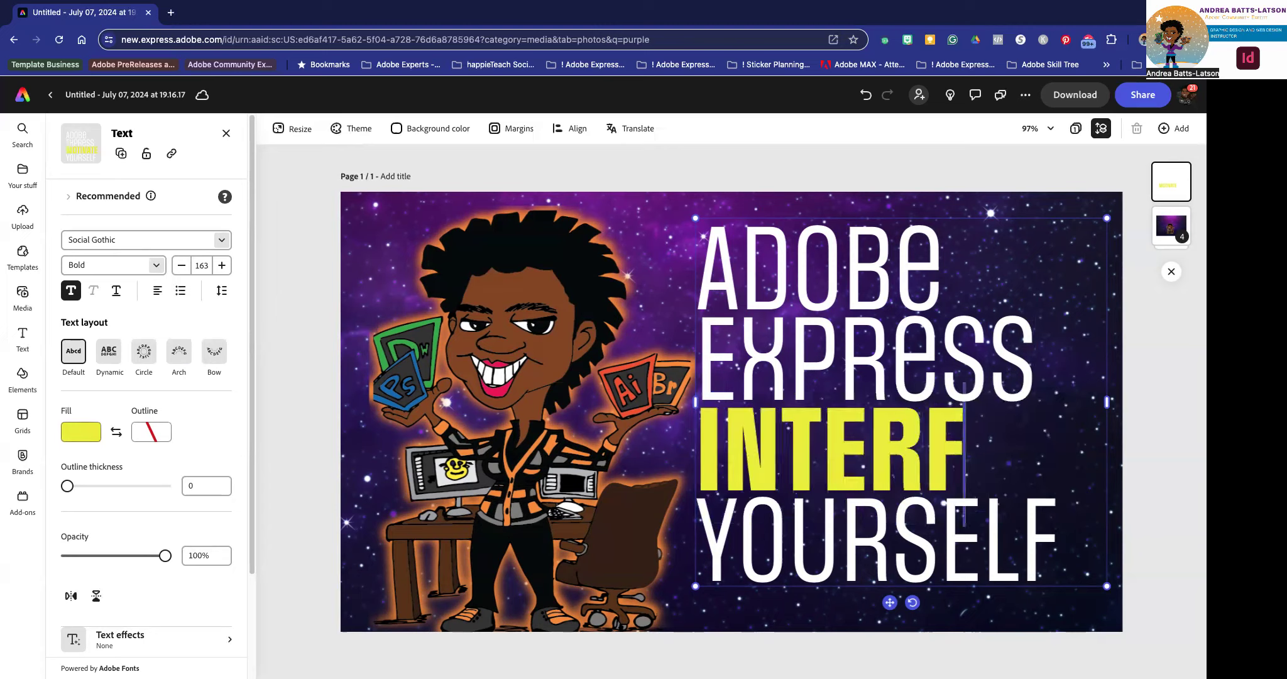
pyautogui.write('ACE')
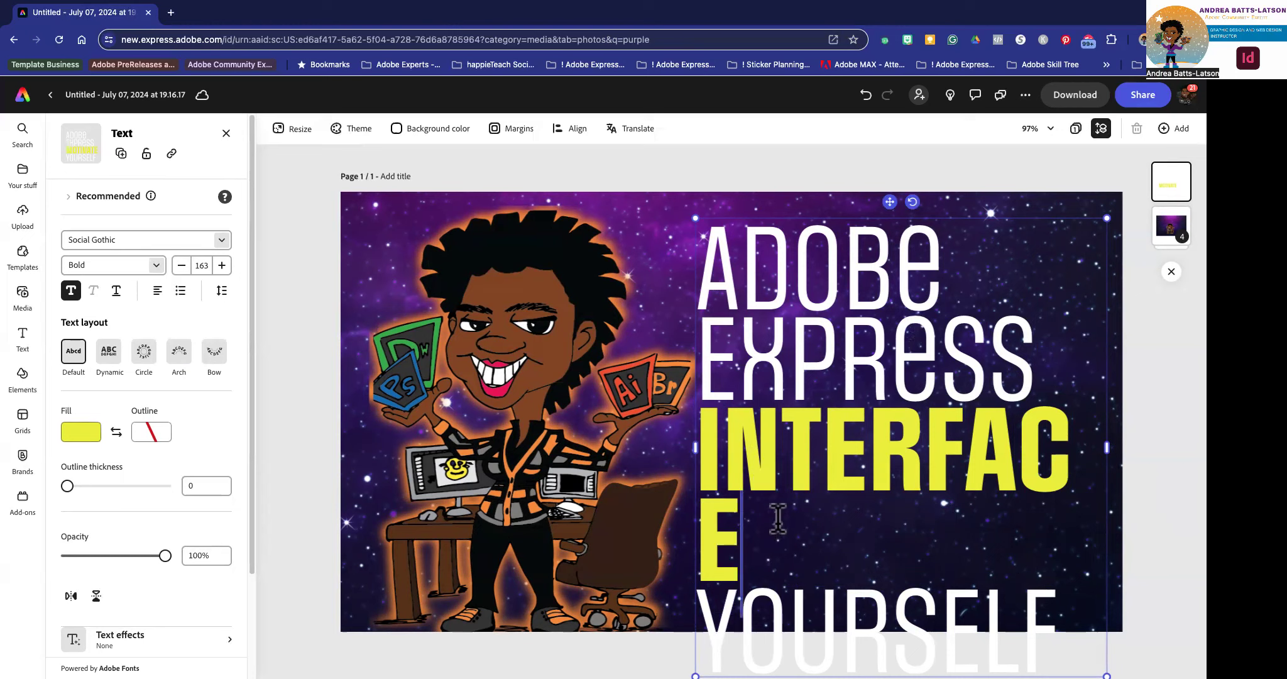
pyautogui.doubleClick(799, 600)
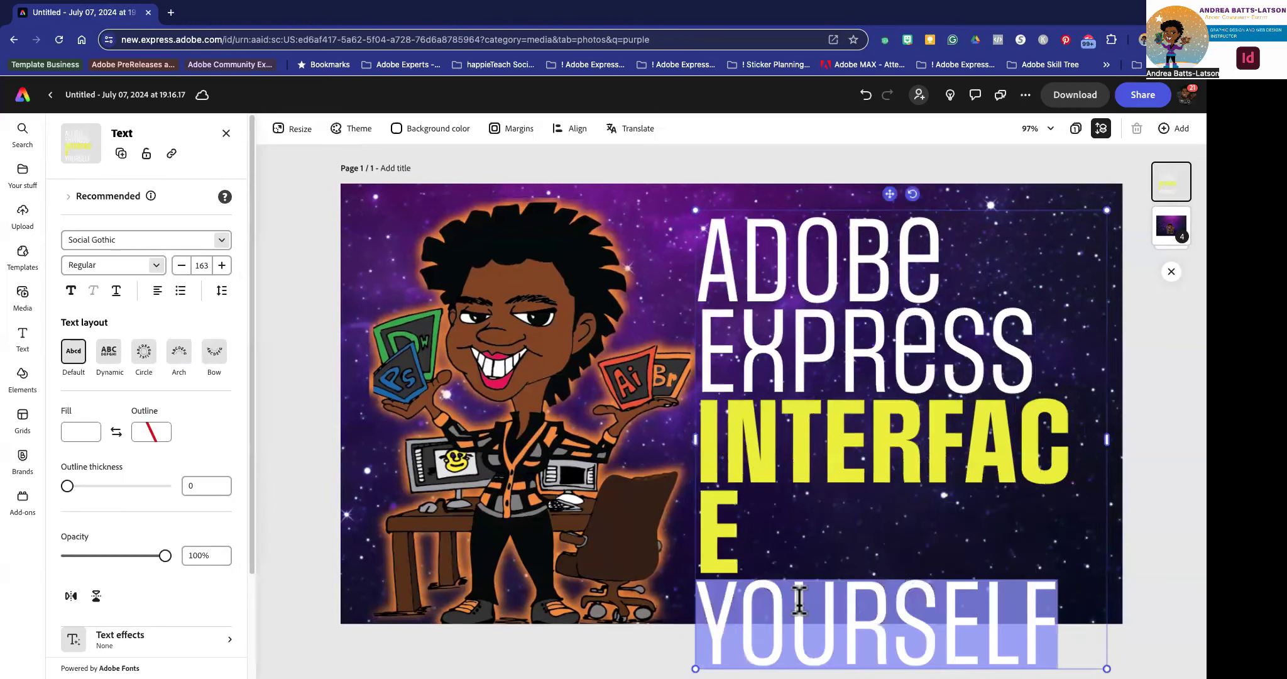
pyautogui.write('TOUR')
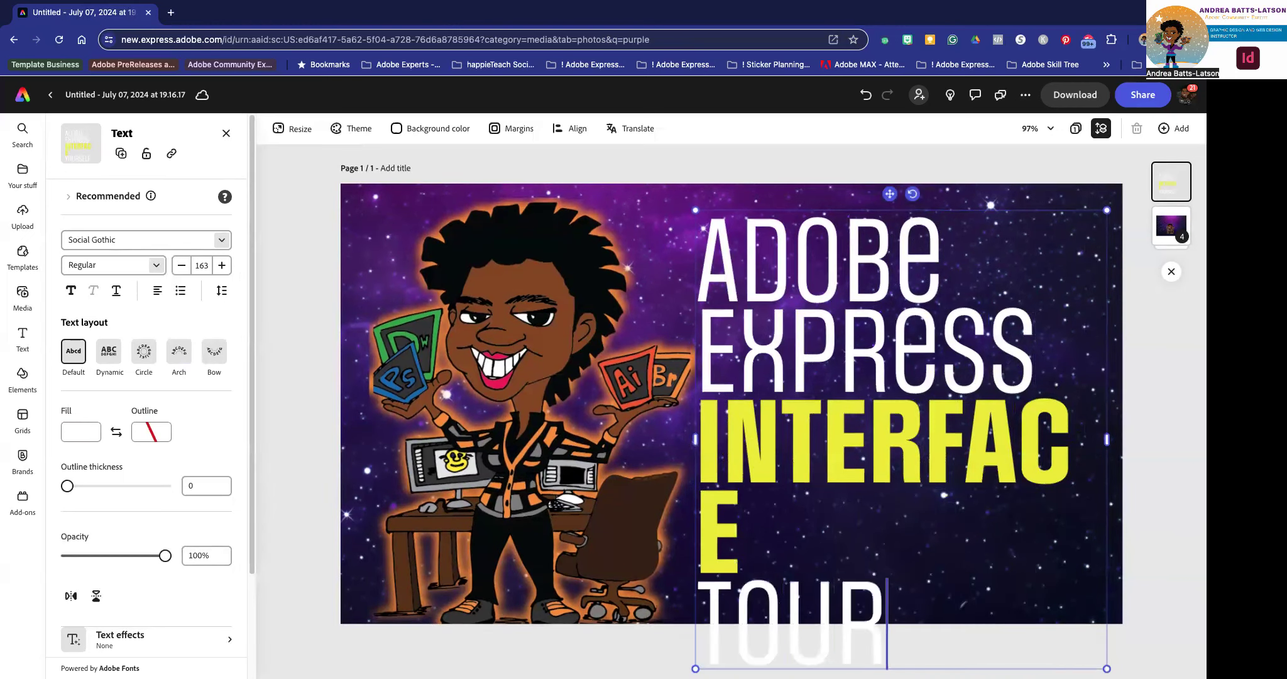
# - Scale the headline down to a font size of about 145 and widen its text box so "INTERFACE" fits on one line
pyautogui.click(789, 384)
pyautogui.moveTo(1107, 668); pyautogui.dragTo(1062, 624)
pyautogui.moveTo(1062, 415); pyautogui.dragTo(1104, 418)
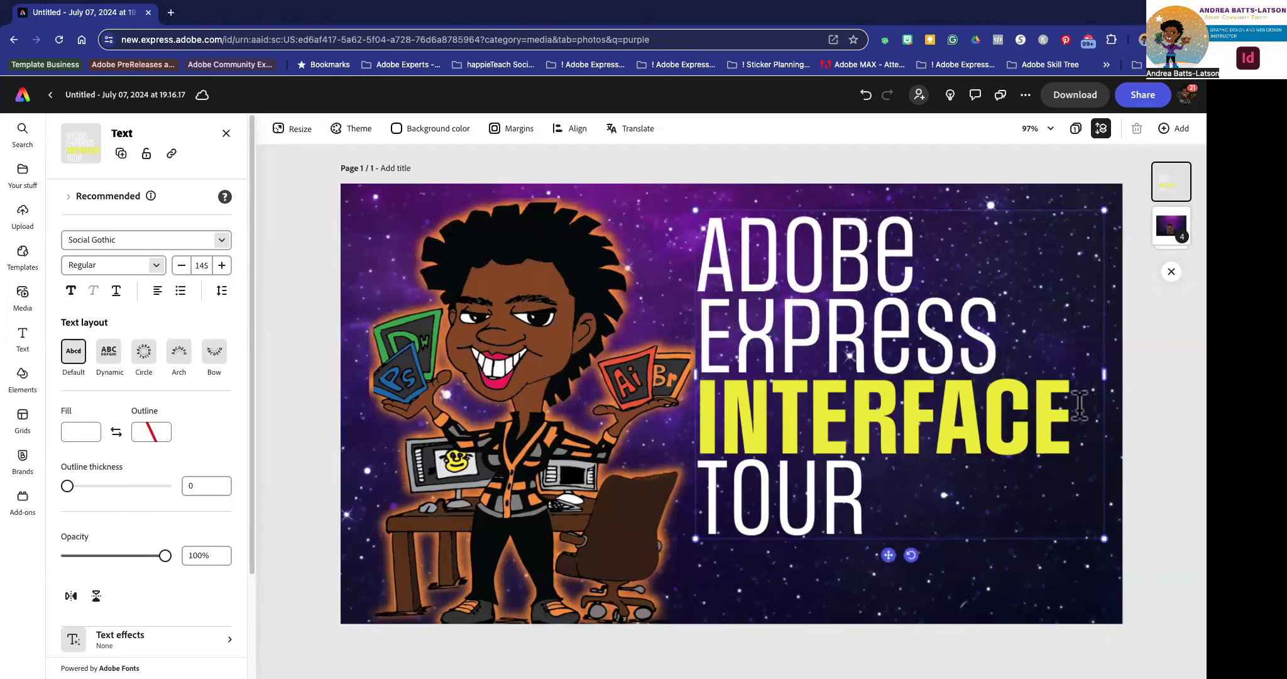
# - Recolor the word "INTERFACE" with the orange sampled from the character's plaid shirt
pyautogui.doubleClick(878, 422)
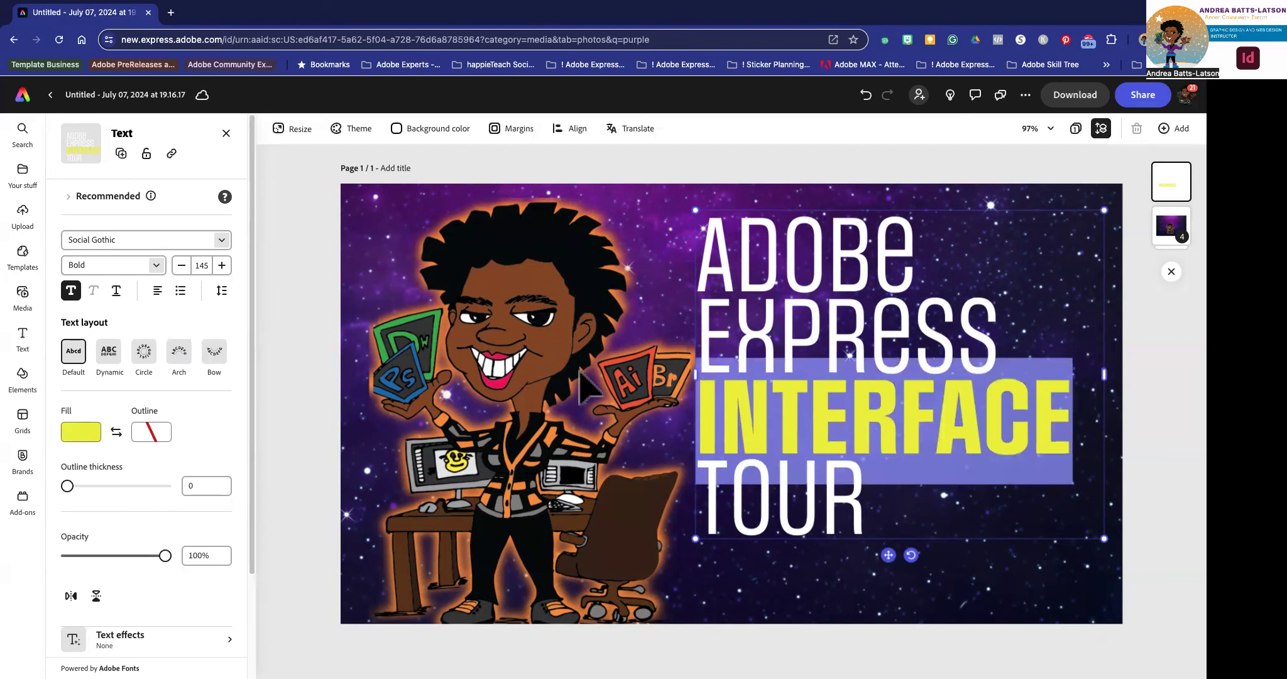
pyautogui.click(73, 447)
pyautogui.click(228, 245)
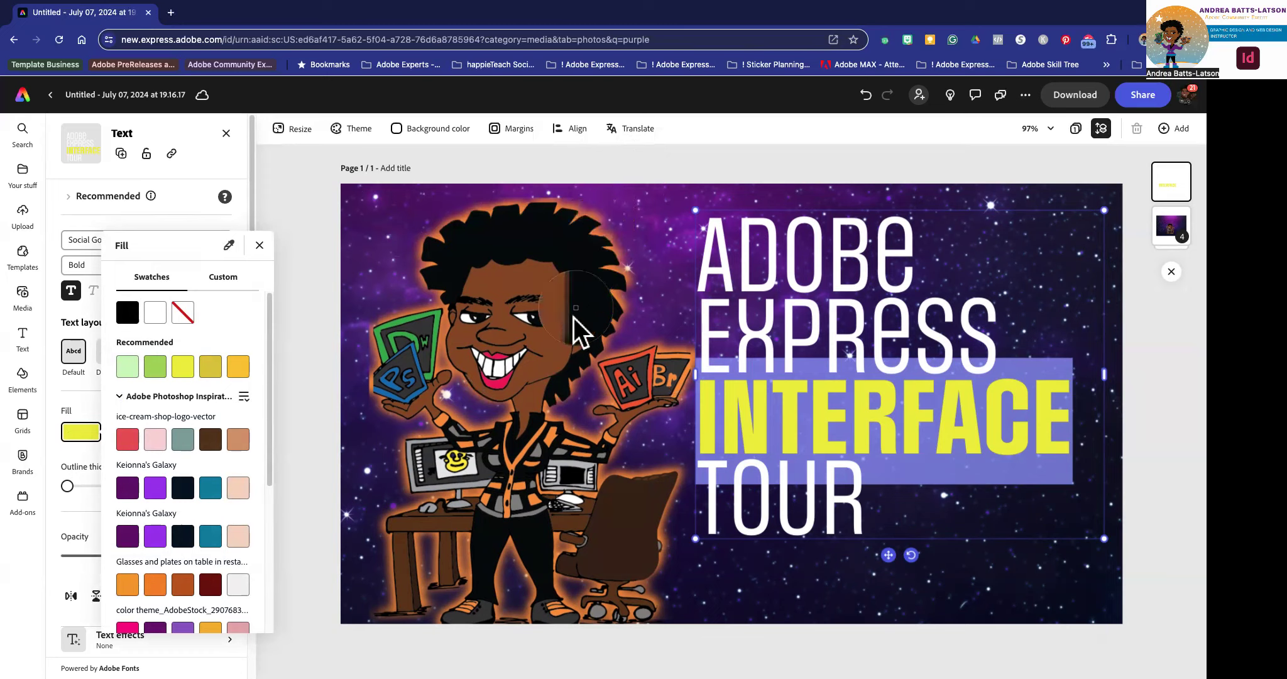
pyautogui.click(531, 441)
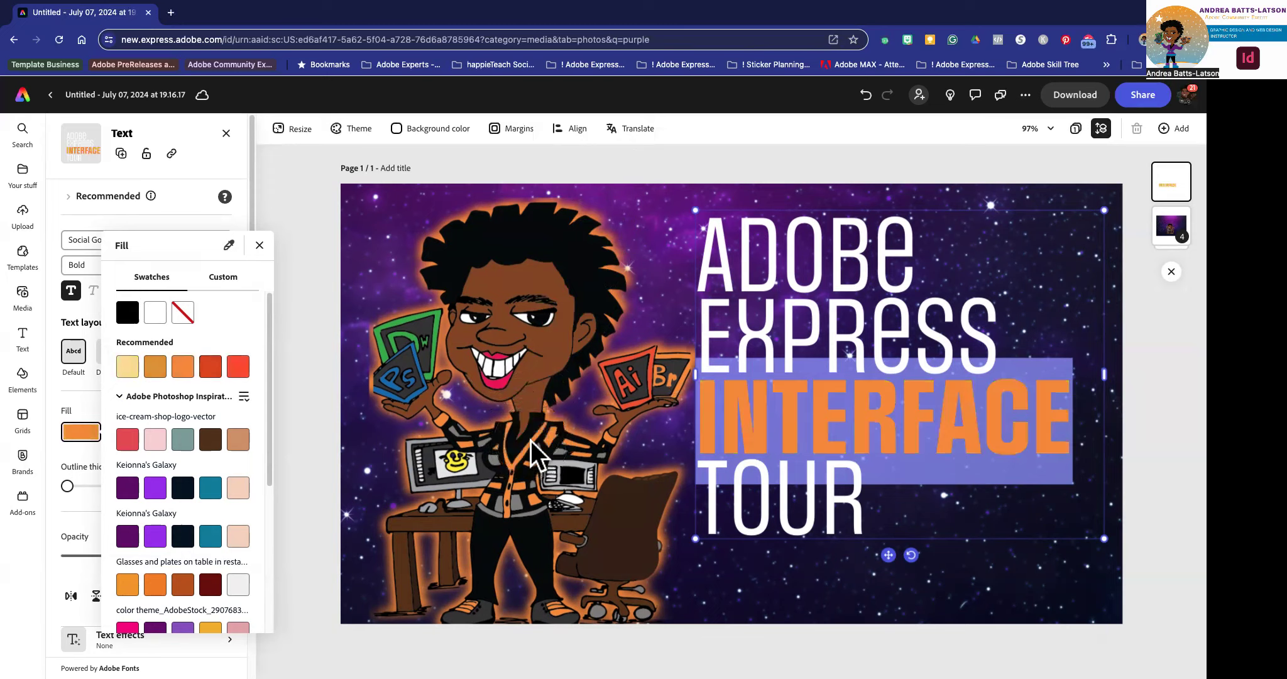
pyautogui.click(675, 129)
# - Add "4 CREATIVES" after "TOUR" in the headline
pyautogui.click(777, 304)
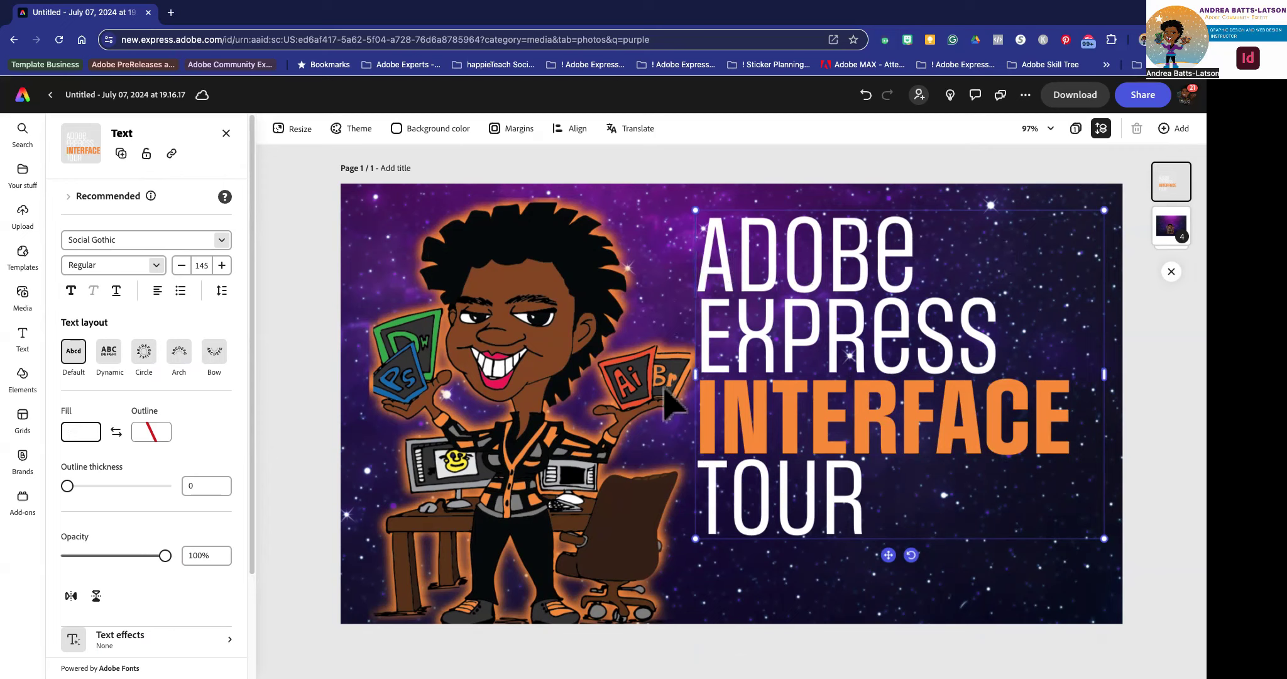
pyautogui.write('4')
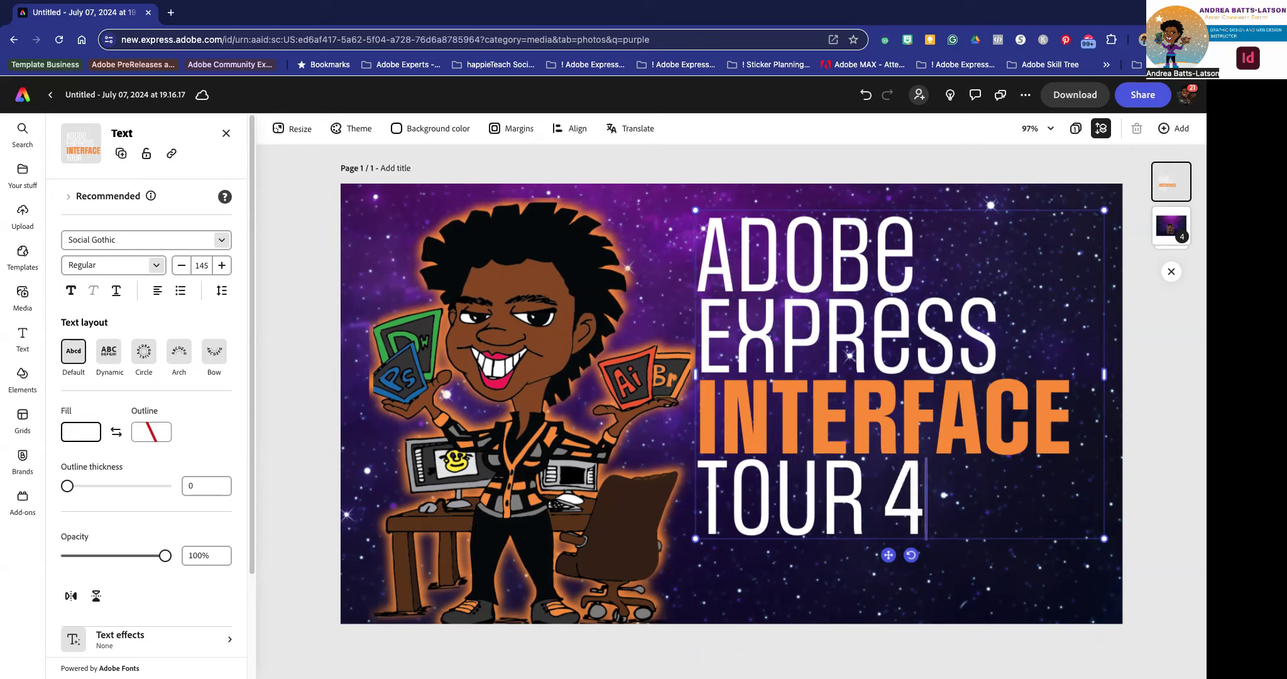
pyautogui.write(' C')
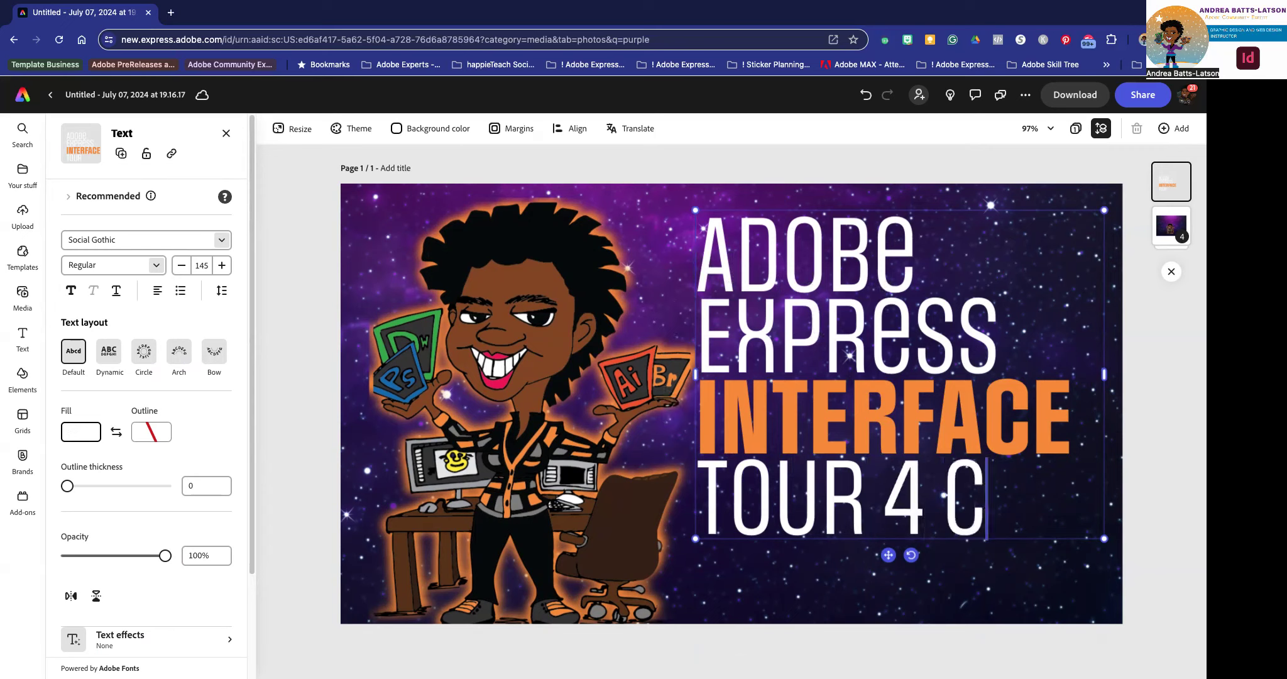
pyautogui.write('reatives')
# - Scale the headline down to a font size of about 128, widen its box, and replace the "4" with "FOR"
pyautogui.moveTo(1102, 617); pyautogui.dragTo(1054, 571)
pyautogui.moveTo(1087, 388); pyautogui.dragTo(1108, 394)
pyautogui.doubleClick(877, 464)
pyautogui.write('FOR')
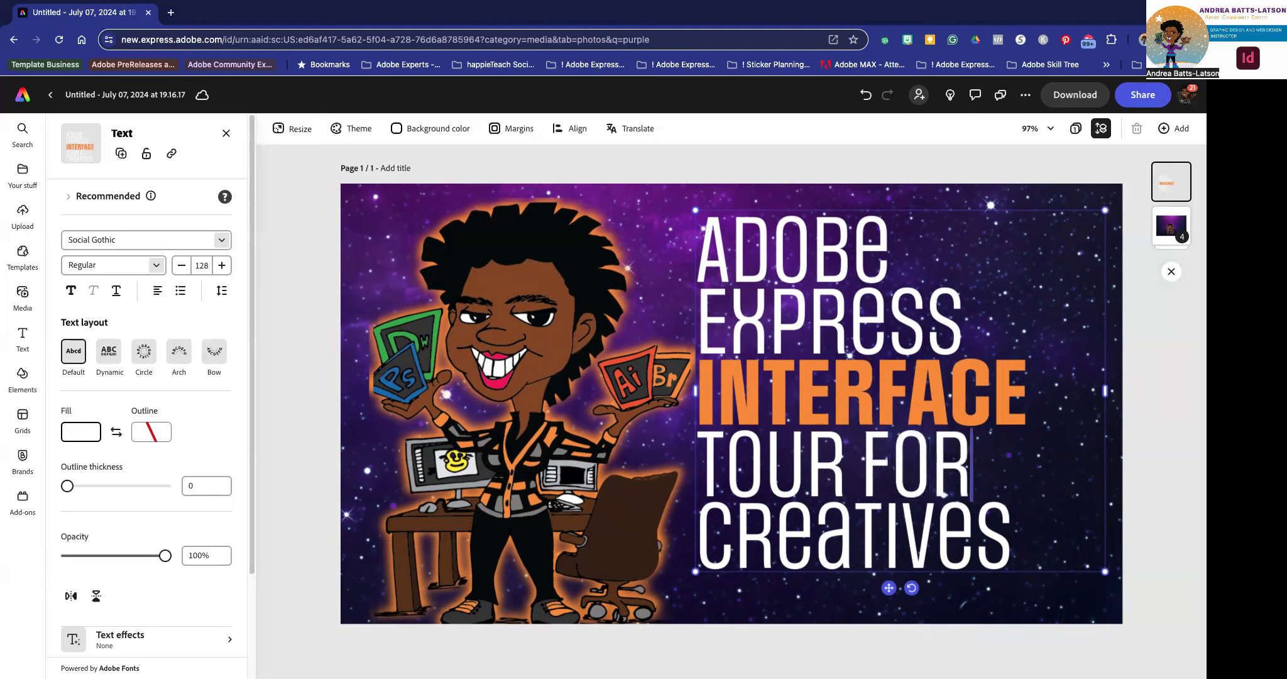
# - Move the whole headline block slightly right and down, away from the character's hand
pyautogui.click(846, 364)
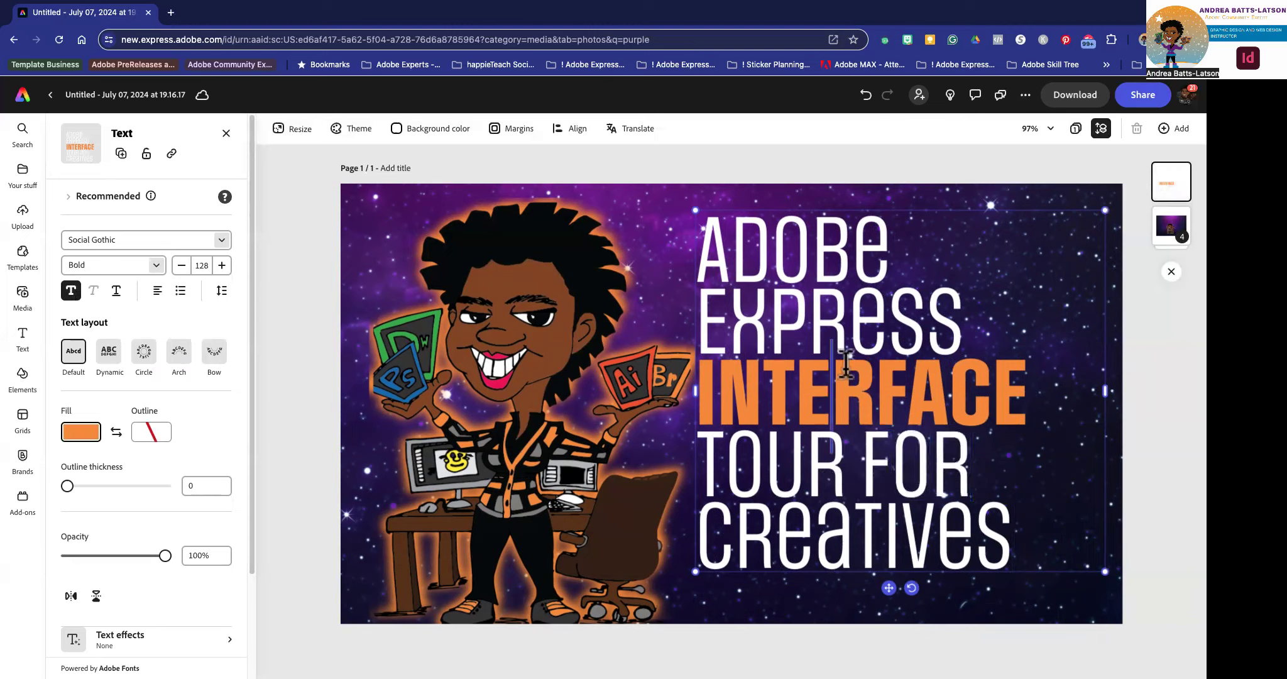
pyautogui.moveTo(1001, 534); pyautogui.dragTo(691, 236)
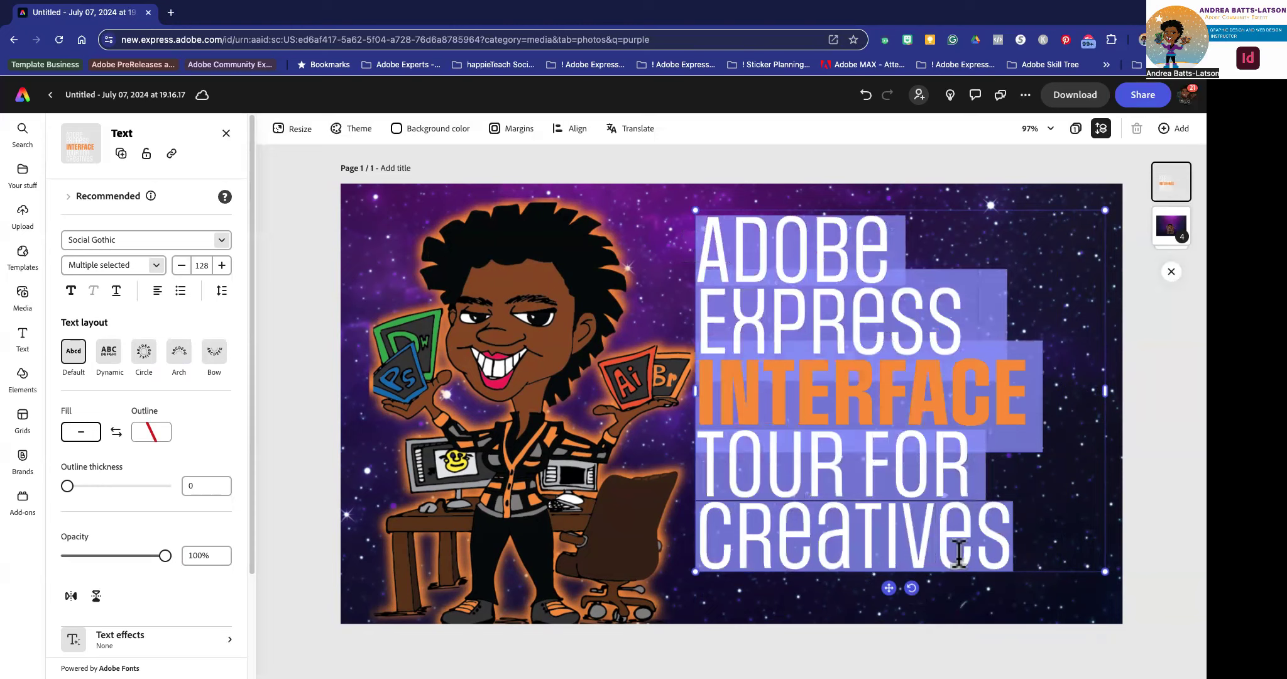
pyautogui.click(311, 230)
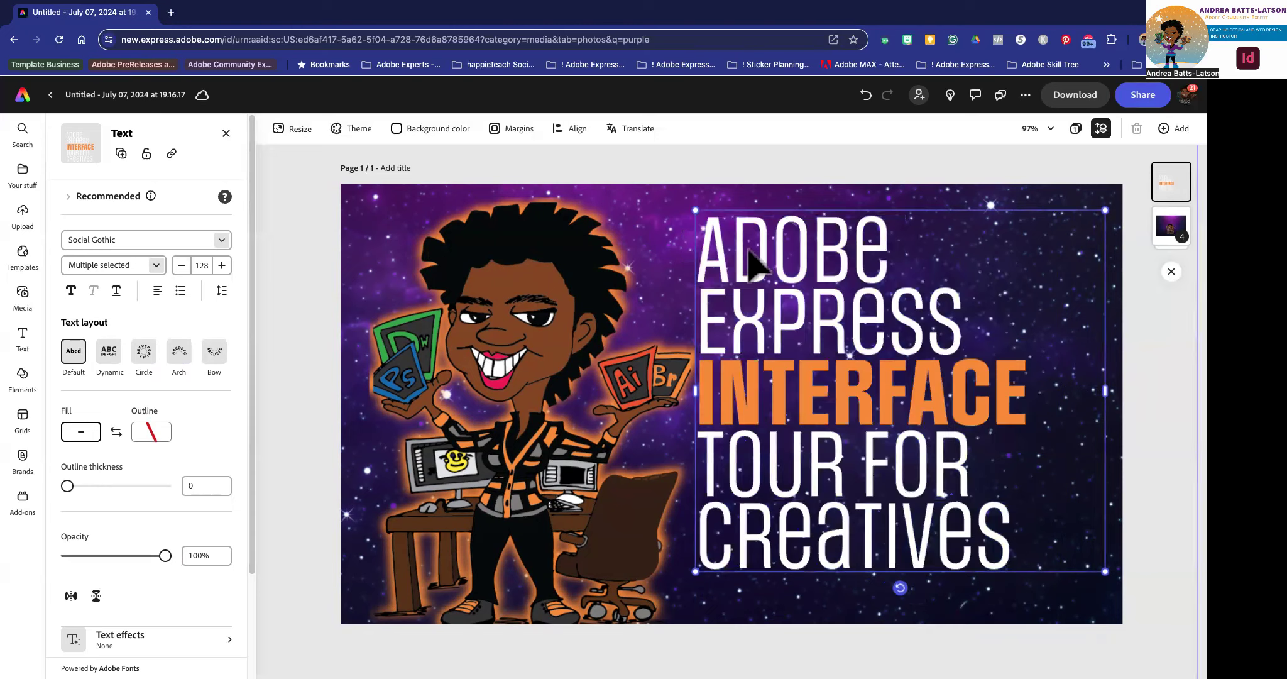
pyautogui.moveTo(787, 293); pyautogui.dragTo(825, 304)
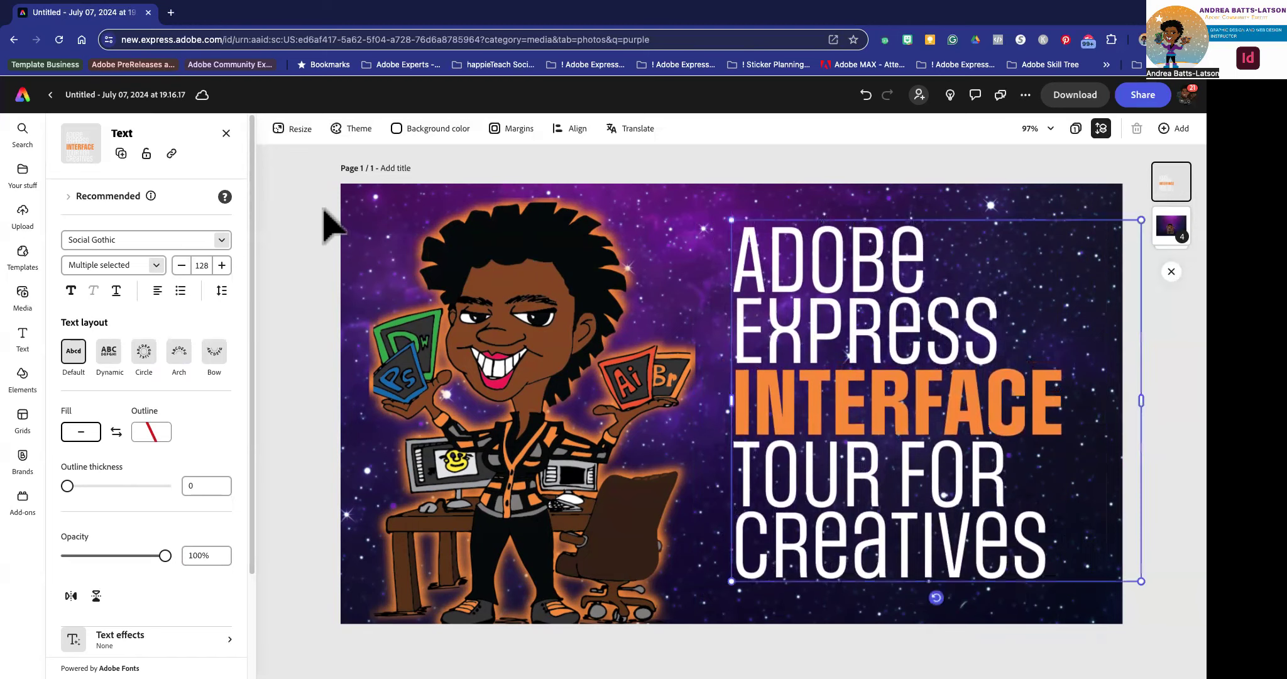
pyautogui.click(301, 219)
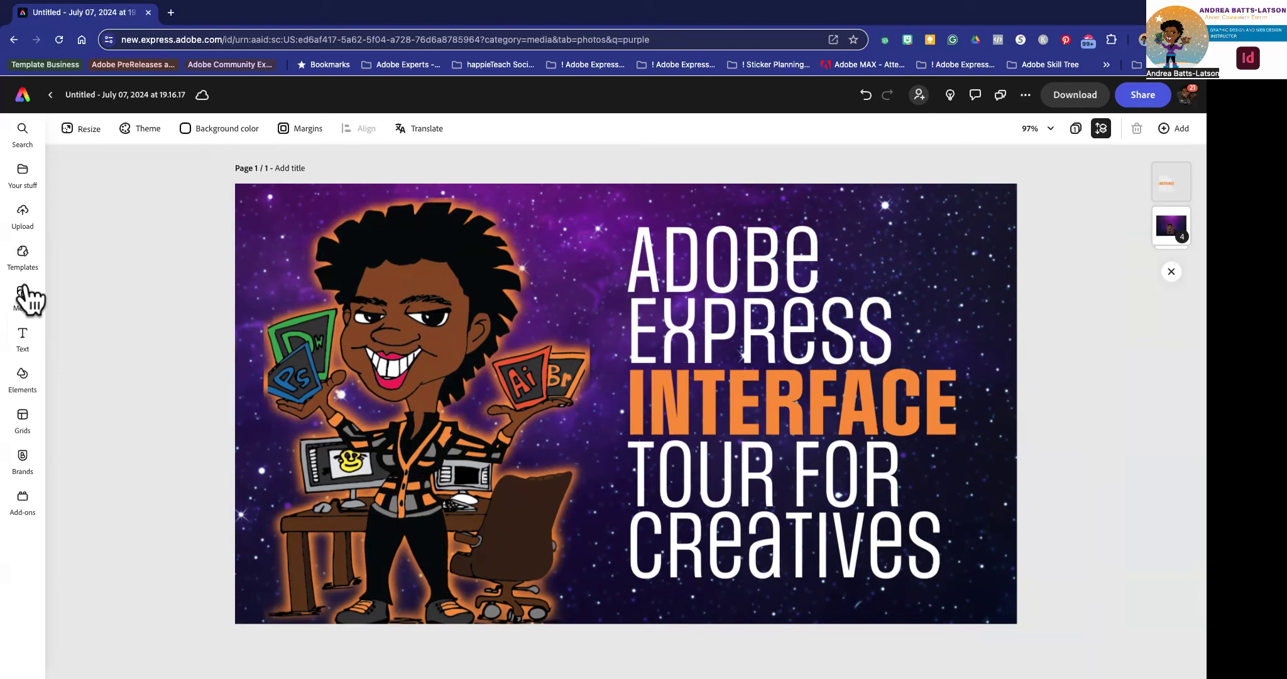
# - Search the icon elements for "excited" and place the pointing finger icon with a checkmark to the right of "ADOBE"
pyautogui.click(23, 385)
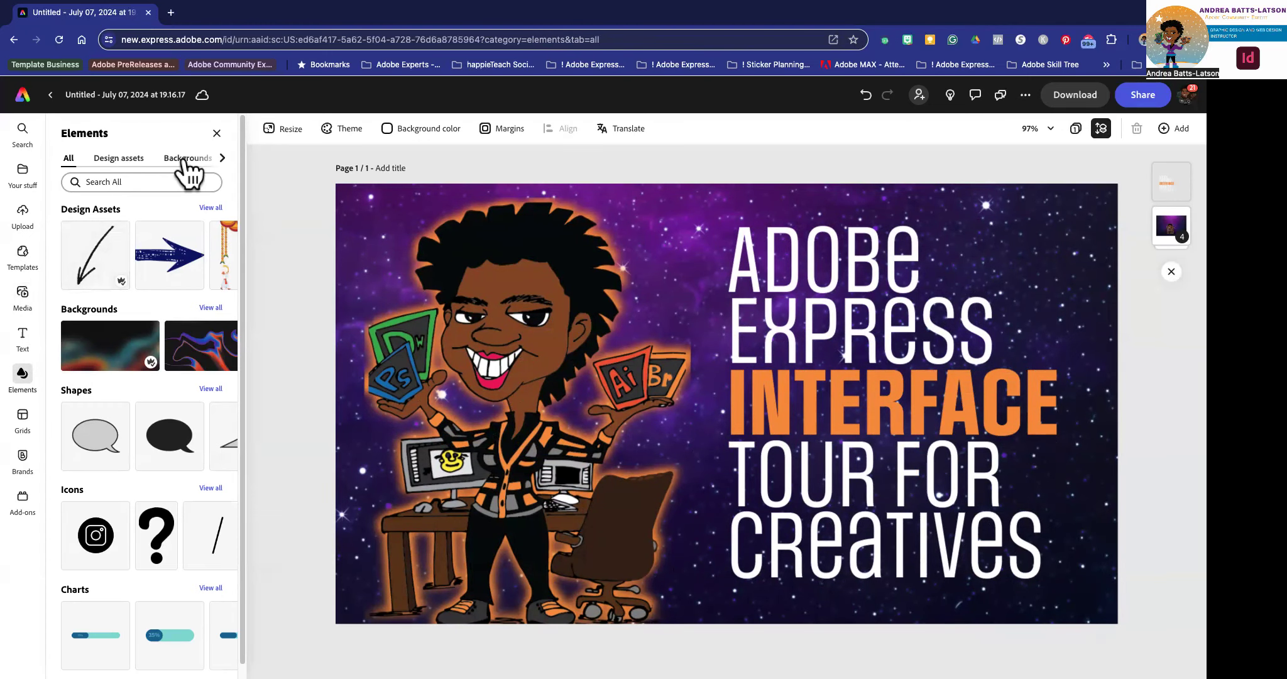
pyautogui.click(223, 158)
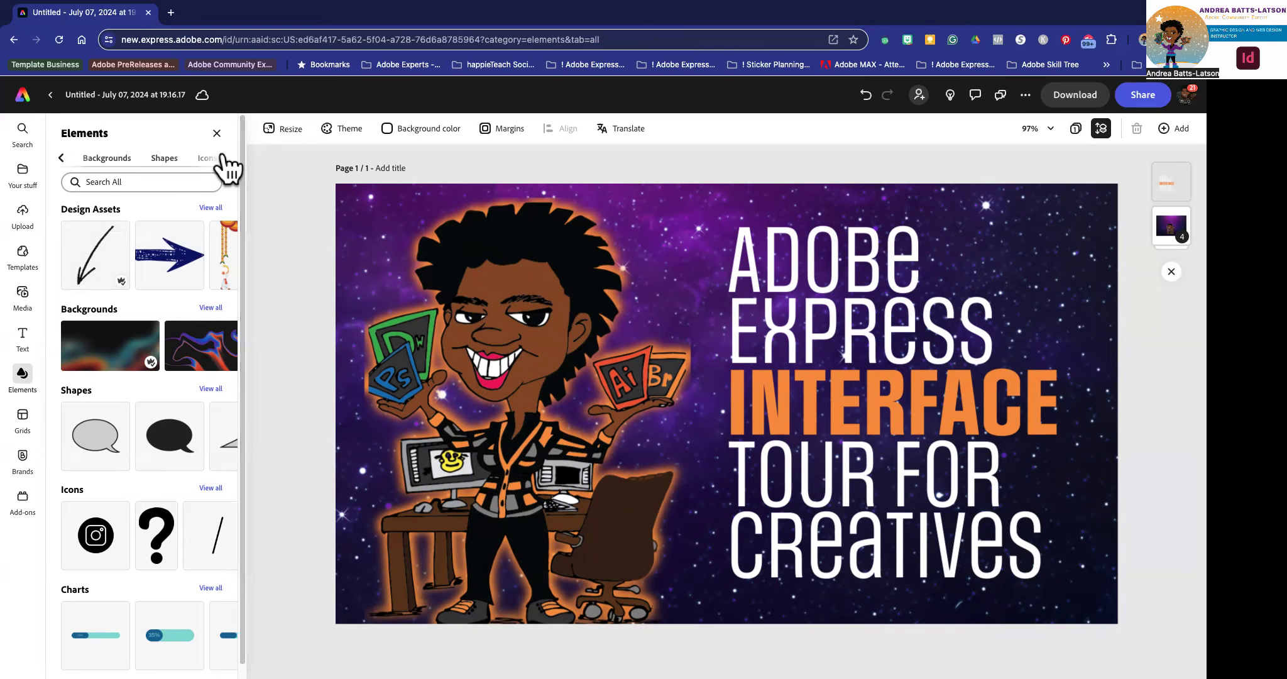
pyautogui.click(219, 157)
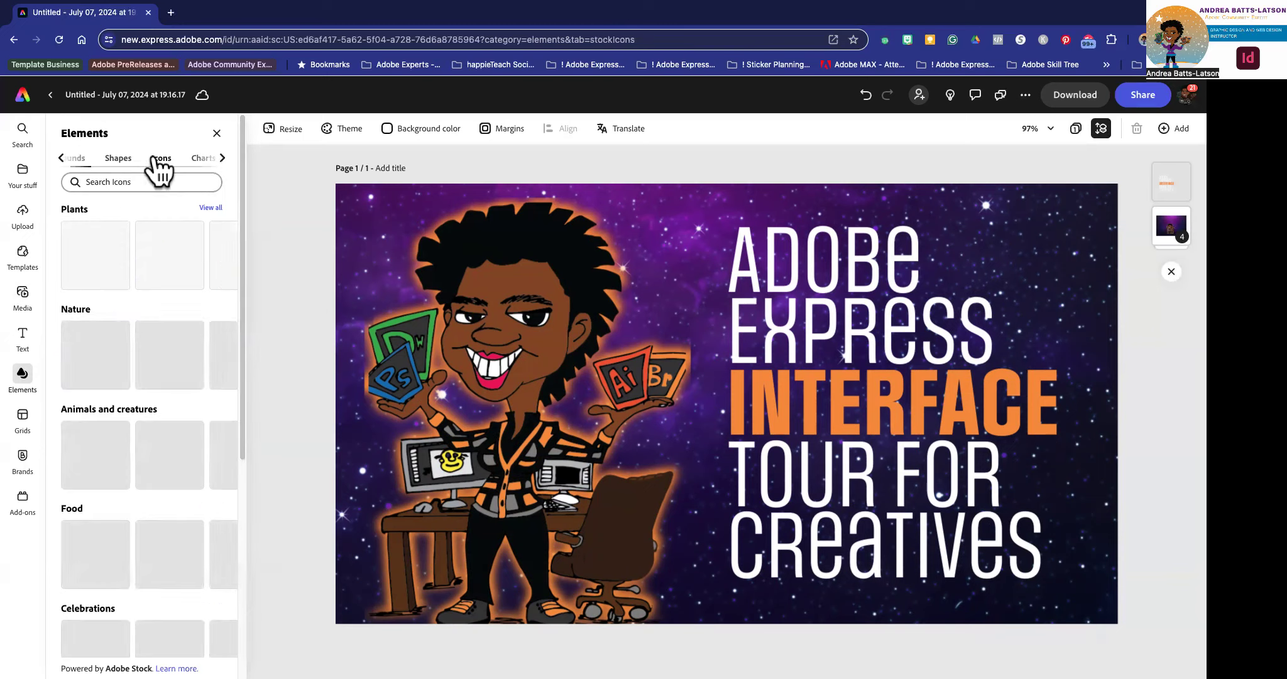
pyautogui.click(131, 182)
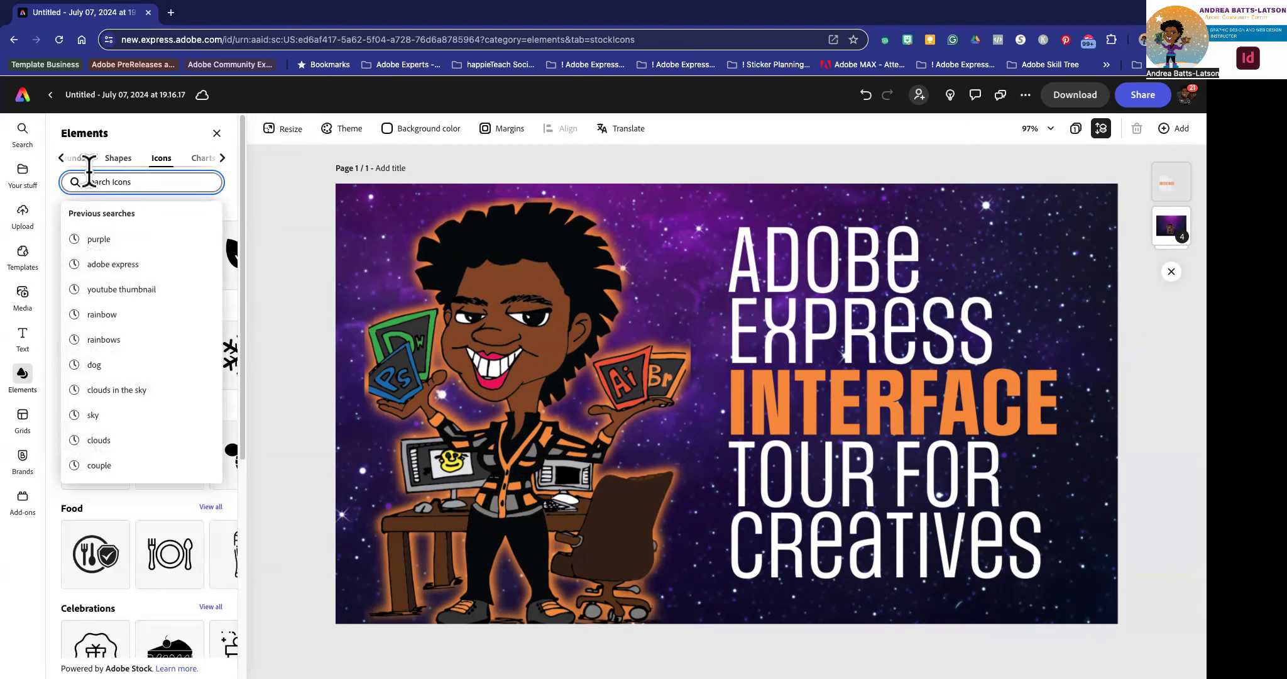
pyautogui.write('exc')
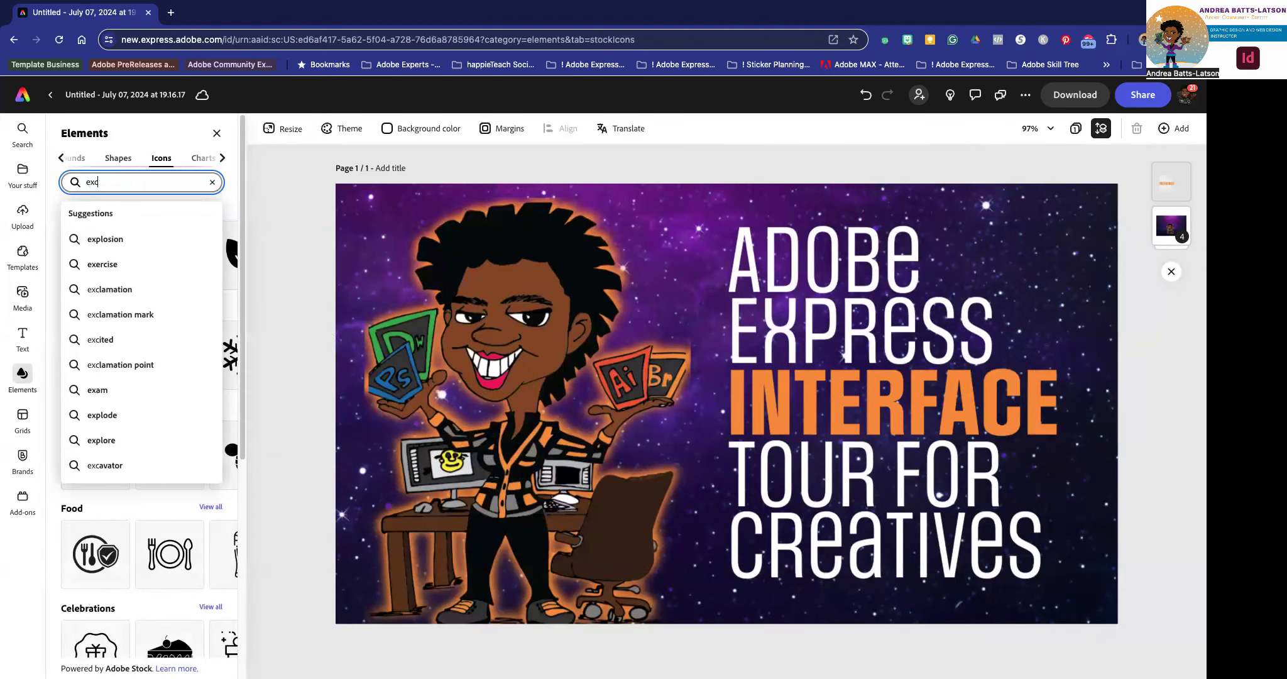
pyautogui.write('ited')
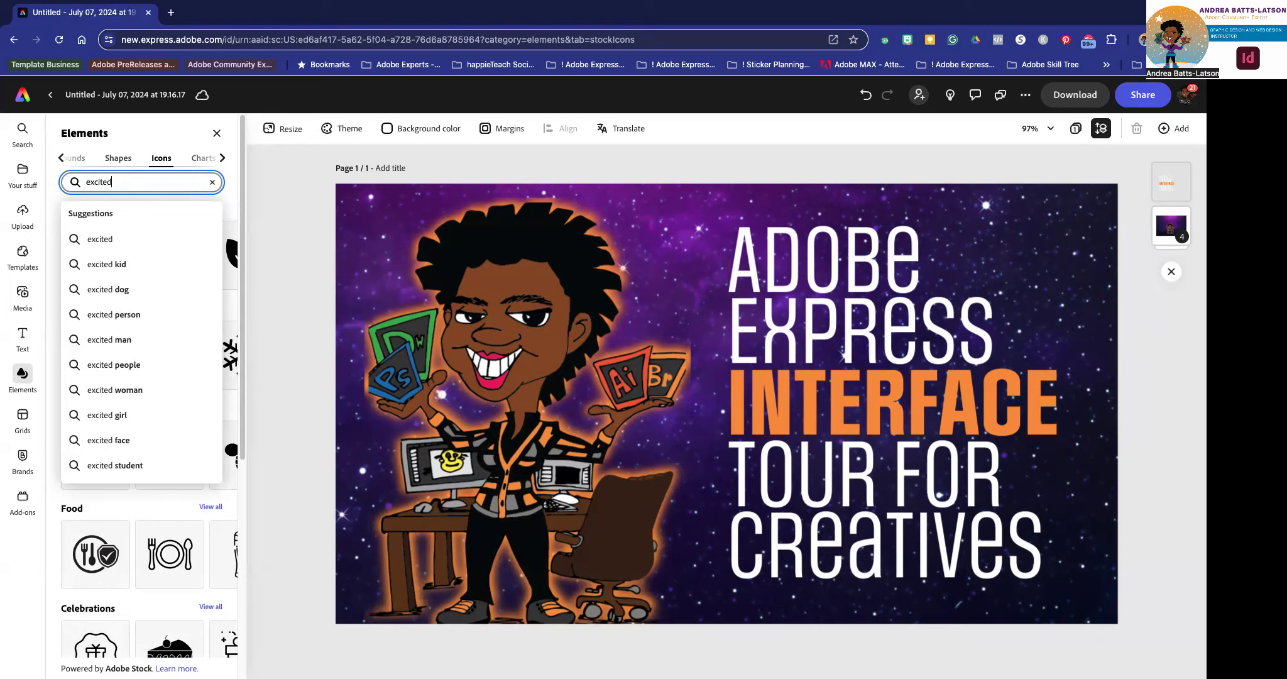
pyautogui.press('Return')
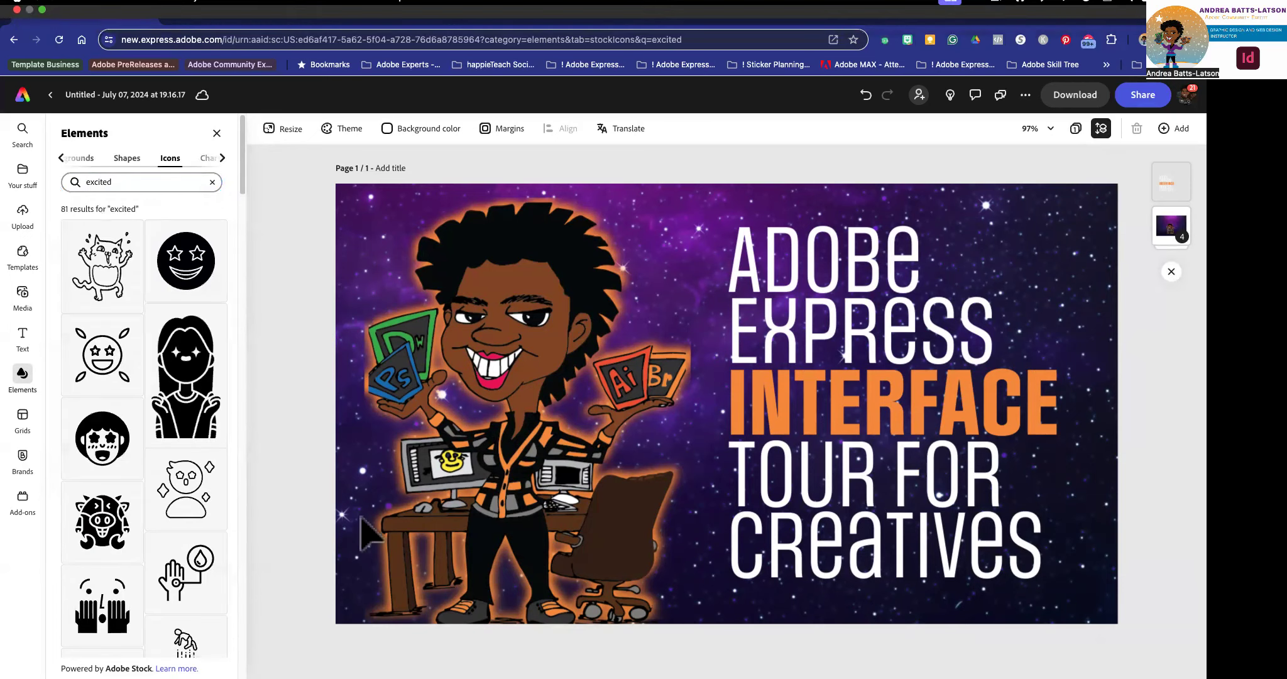
pyautogui.scroll(-3, 183, 518)
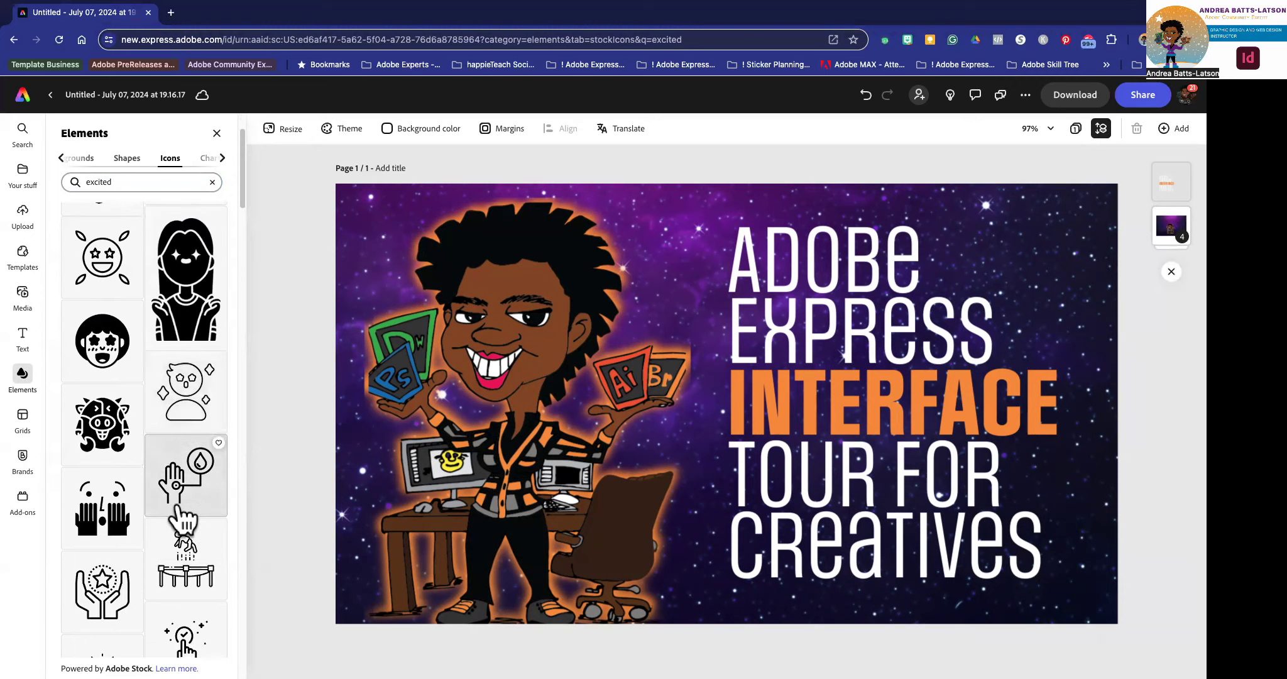
pyautogui.scroll(-3, 184, 518)
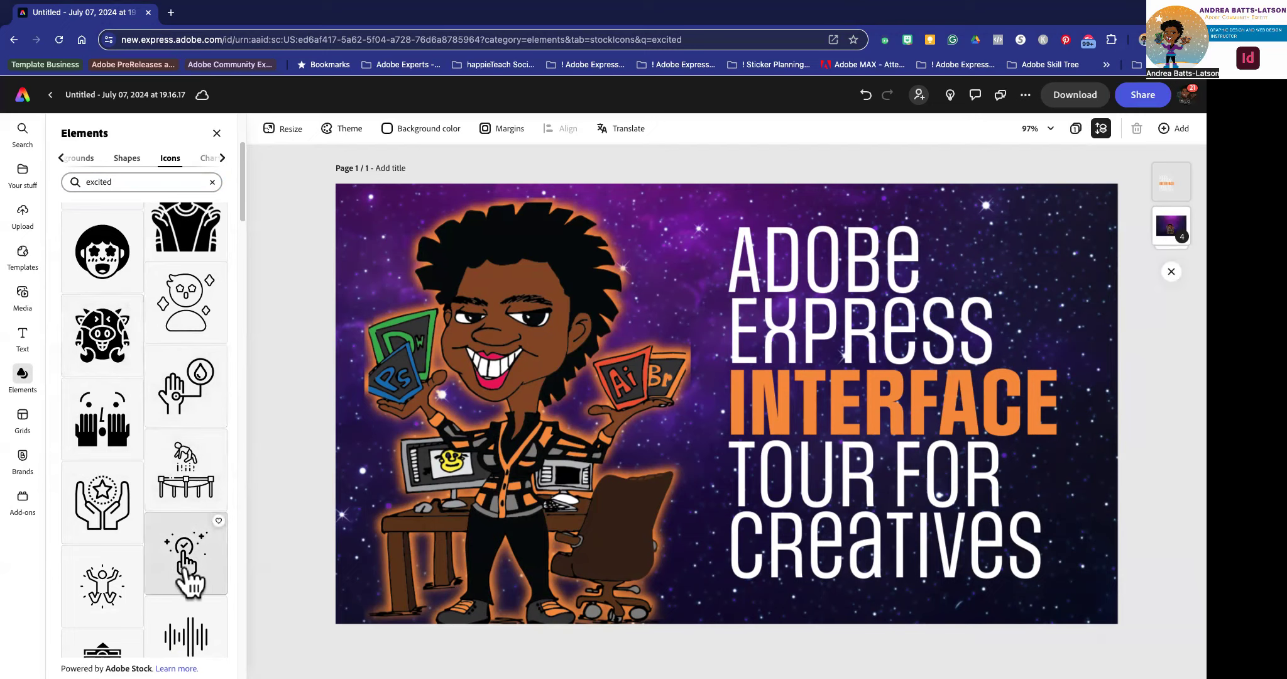
pyautogui.moveTo(192, 578); pyautogui.dragTo(1048, 252)
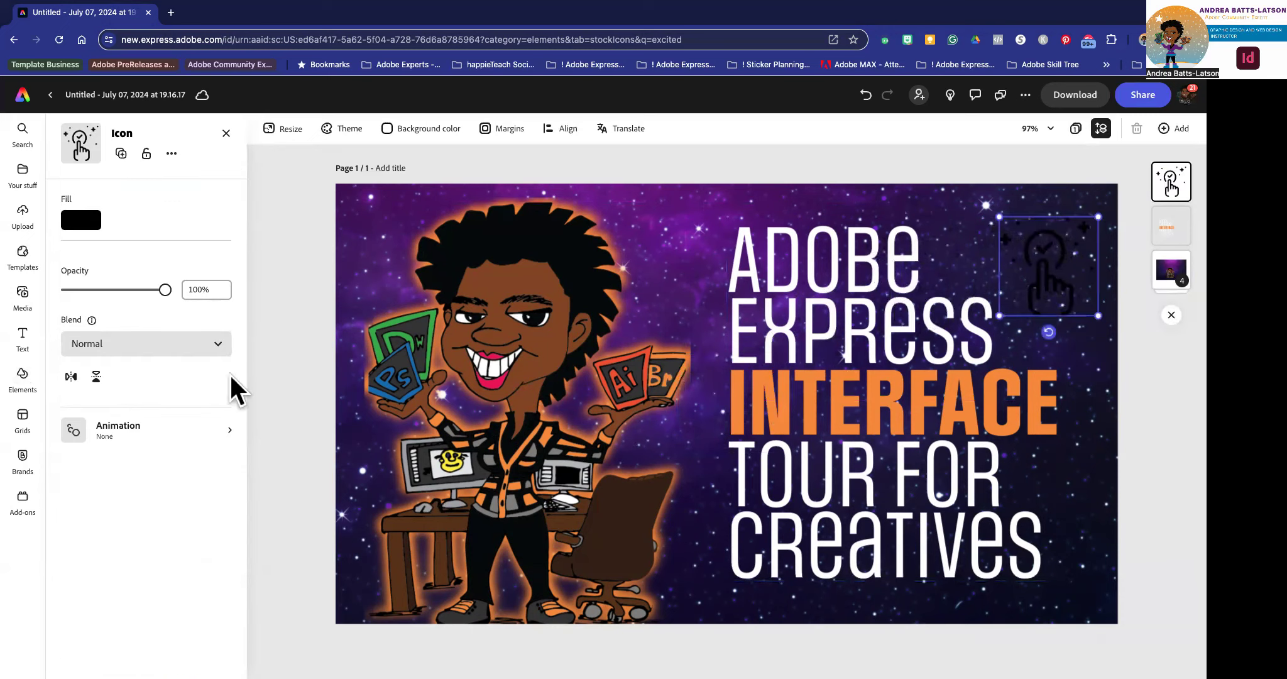
# - Fill the finger icon with orange from the "Glasses and plates" swatches and enlarge it beside "EXPRESS", clear of the lettering
pyautogui.click(79, 221)
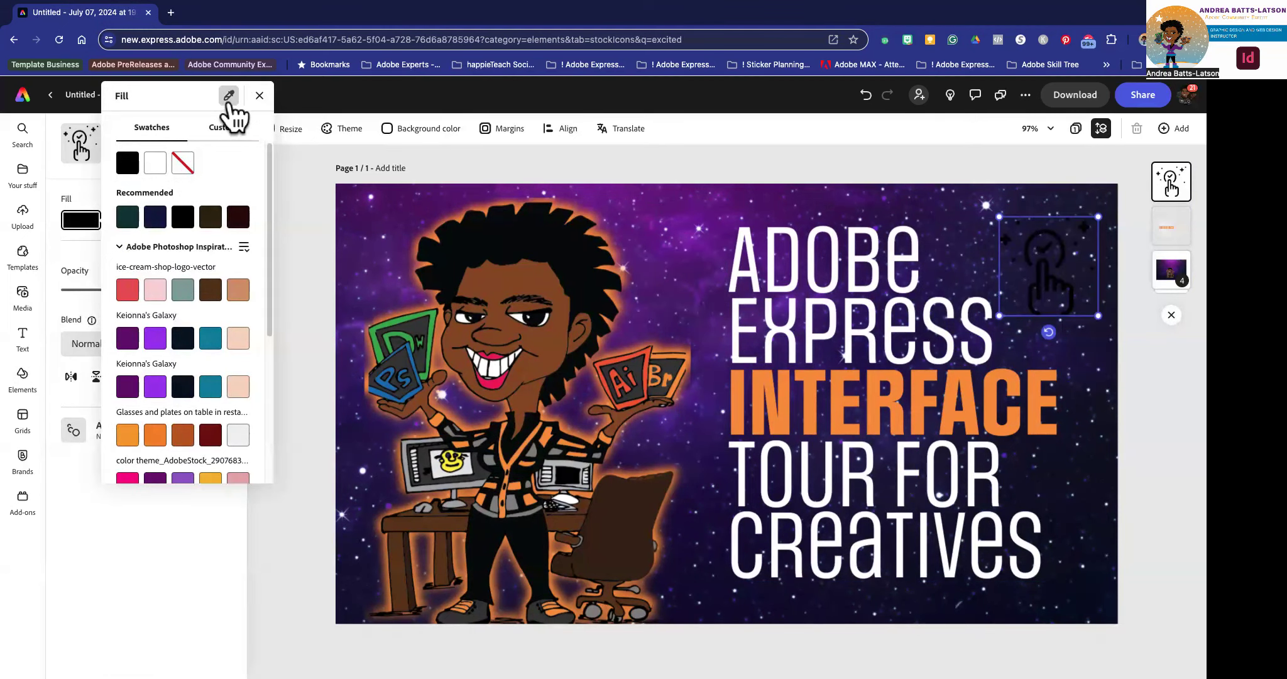
pyautogui.click(154, 434)
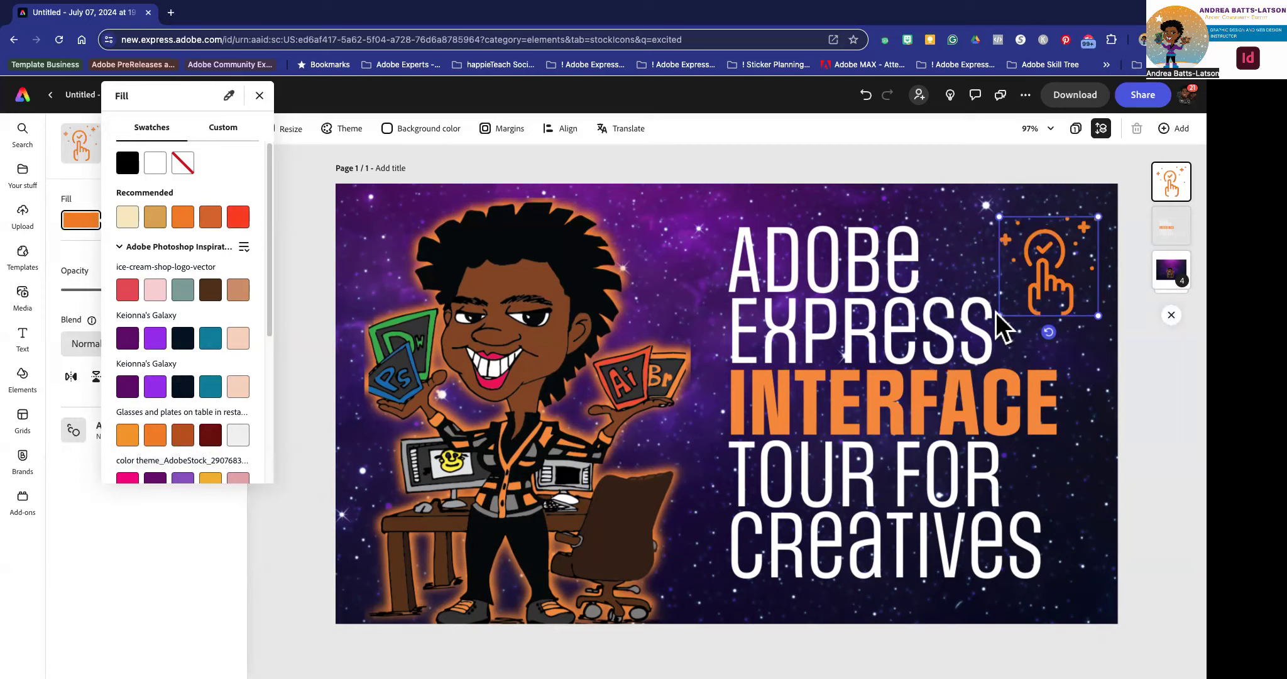
pyautogui.moveTo(997, 314); pyautogui.dragTo(972, 363)
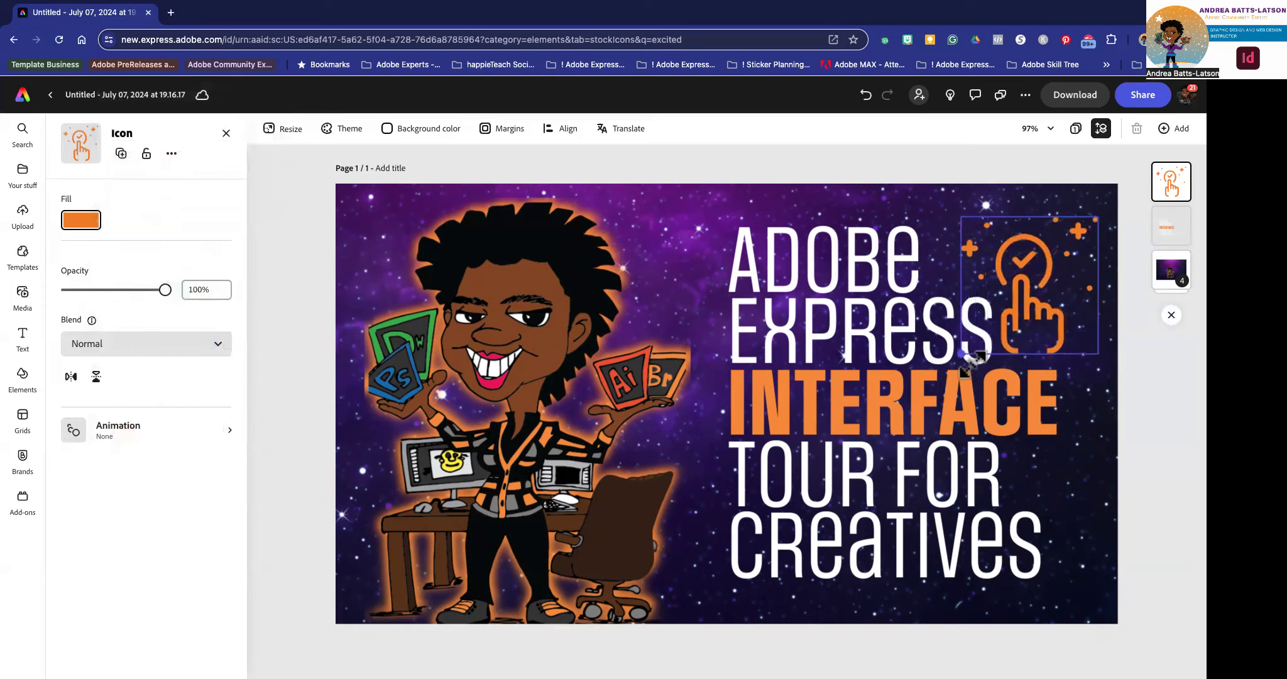
pyautogui.moveTo(1025, 302); pyautogui.dragTo(1035, 306)
pyautogui.click(1137, 393)
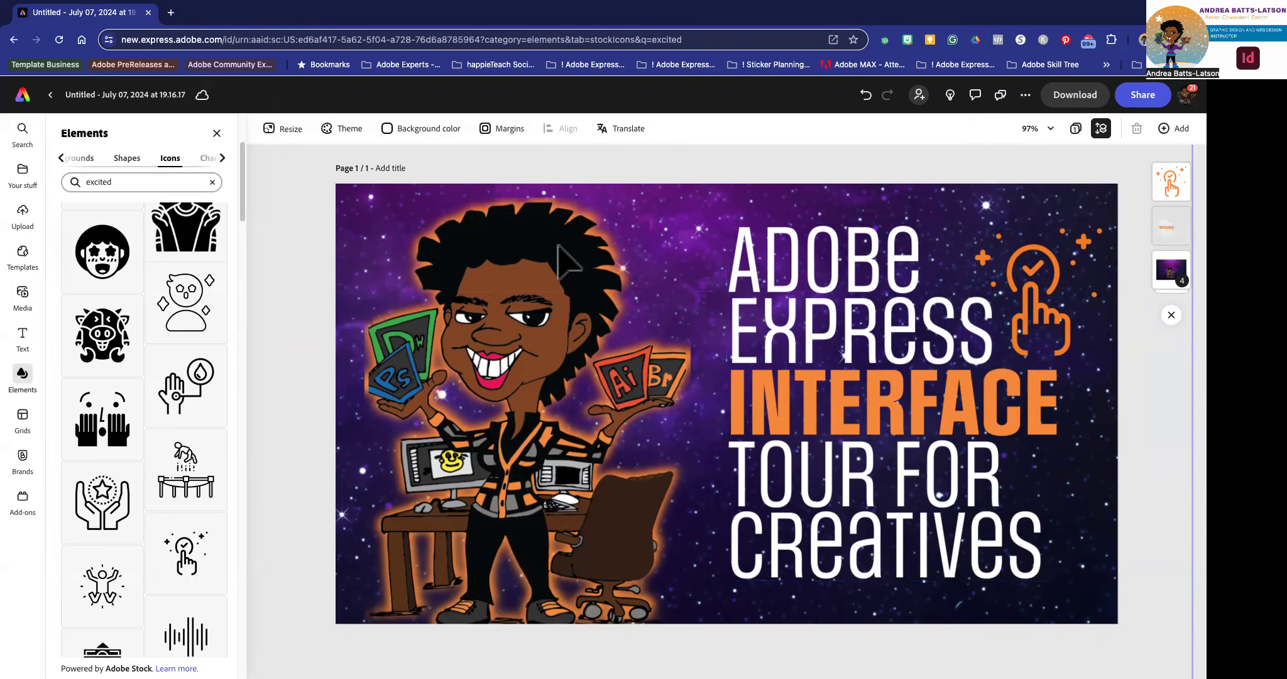
# - Lower the finger icon so its hand rests on the end of "INTERFACE" and fine-tune its size
pyautogui.click(1053, 309)
pyautogui.moveTo(1051, 309); pyautogui.dragTo(1053, 327)
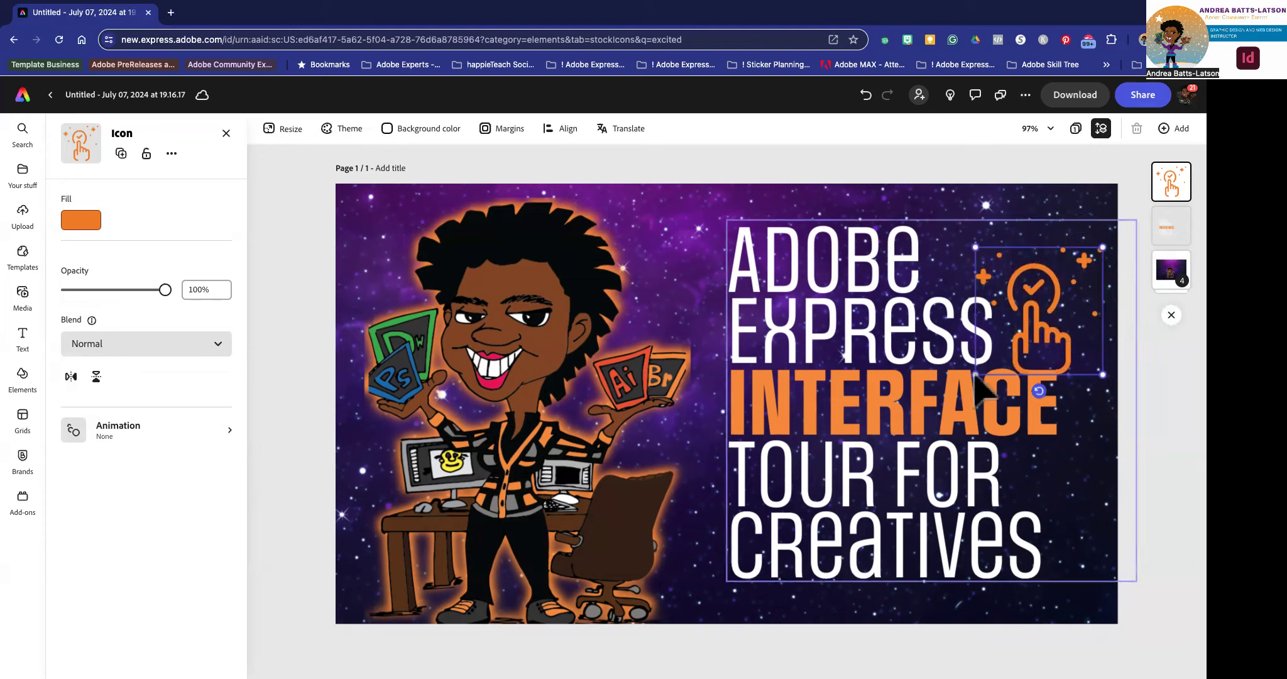
pyautogui.moveTo(976, 247)
pyautogui.mouseDown()
pyautogui.moveTo(961, 240)
pyautogui.moveTo(978, 249)
pyautogui.mouseUp()
pyautogui.click(678, 179)
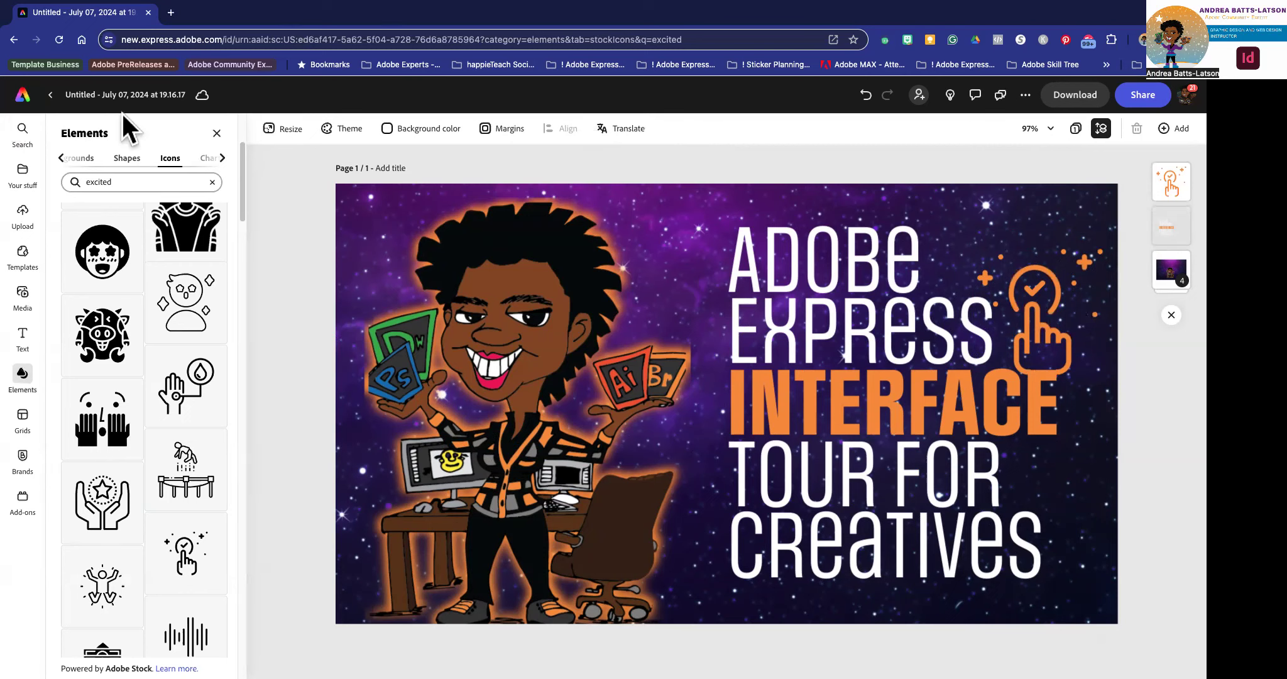
# - Close the elements browser and rename the file as "AdobeExpress_Interface_Thumb"
pyautogui.click(216, 133)
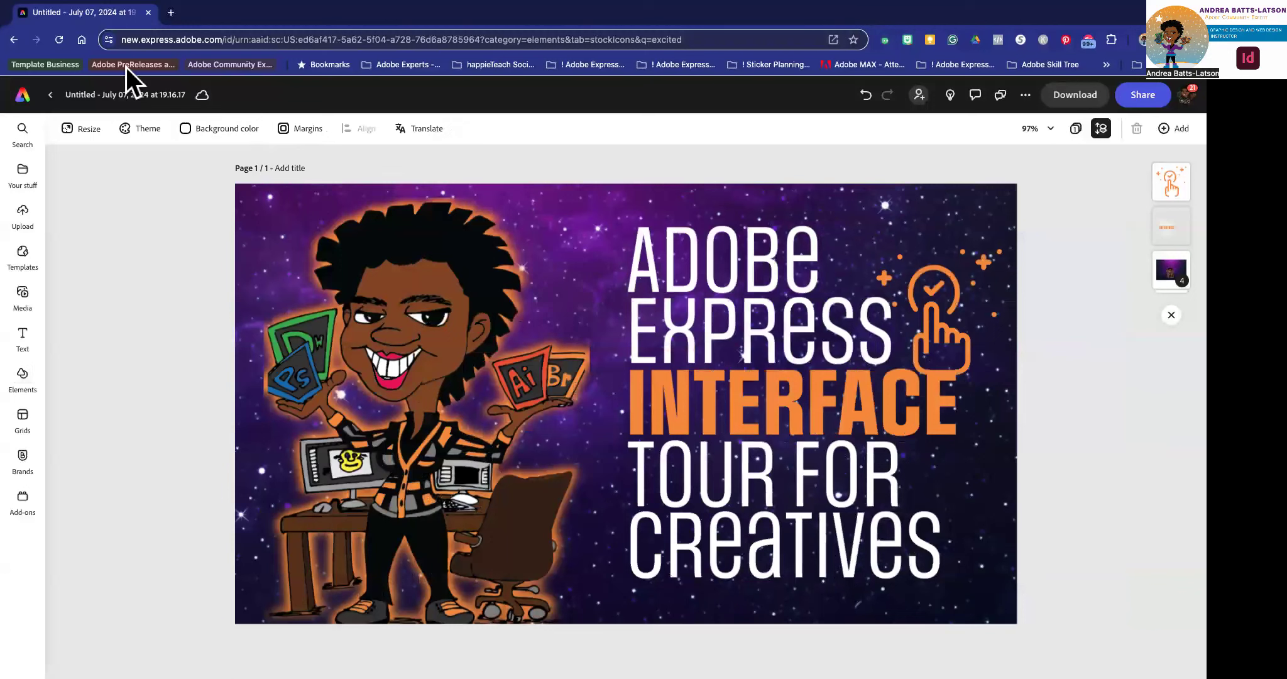
pyautogui.click(91, 94)
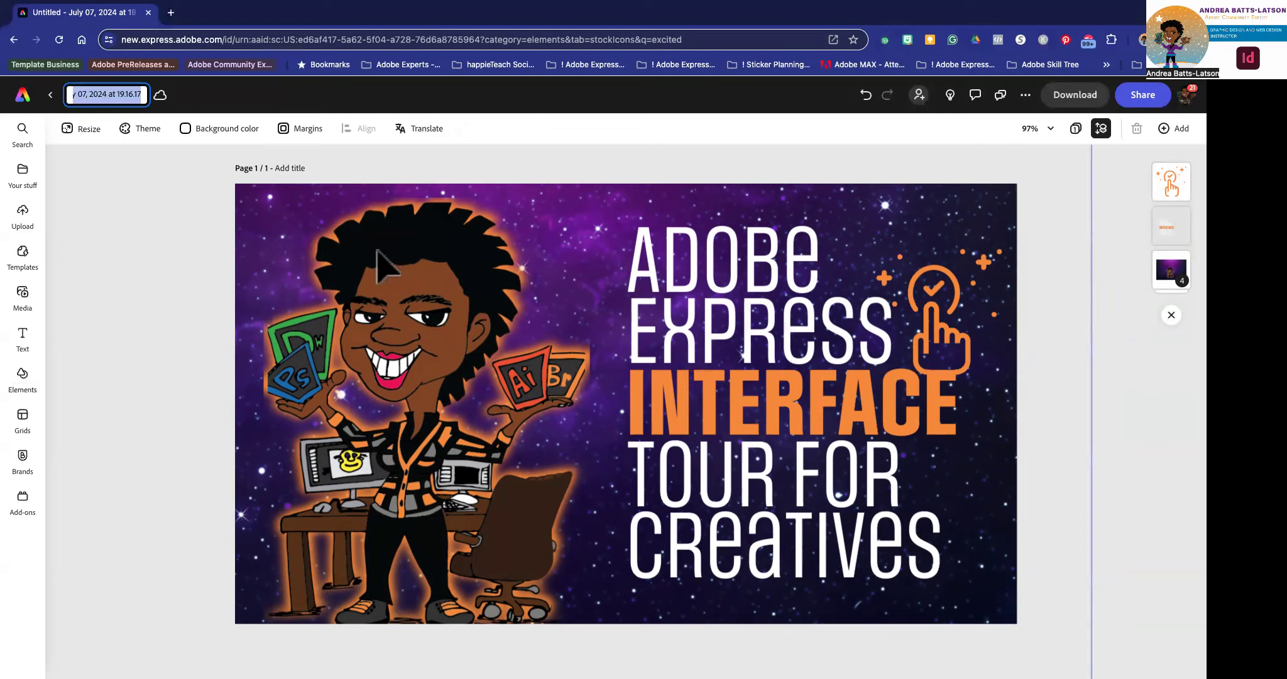
pyautogui.write('Ao')
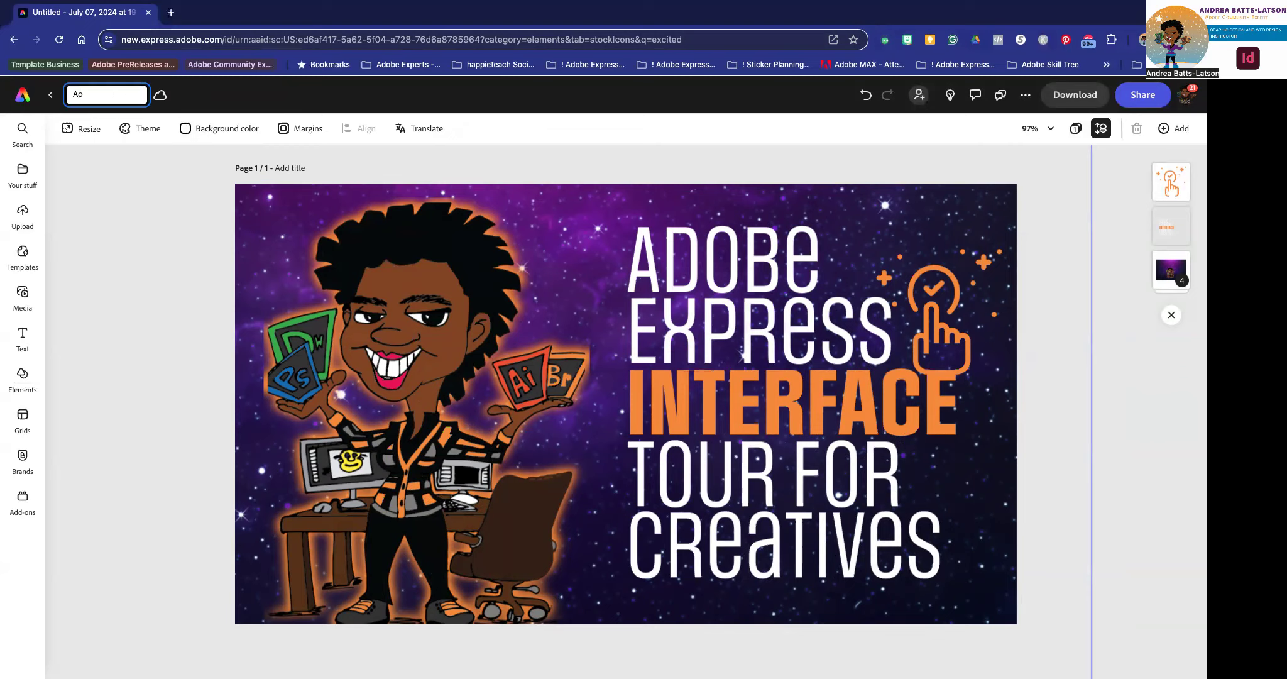
pyautogui.press('BackSpace')
pyautogui.write('dobe')
pyautogui.write('Express')
pyautogui.write('_Interfa')
pyautogui.write('ce')
pyautogui.write('_Thu')
pyautogui.write('mb')
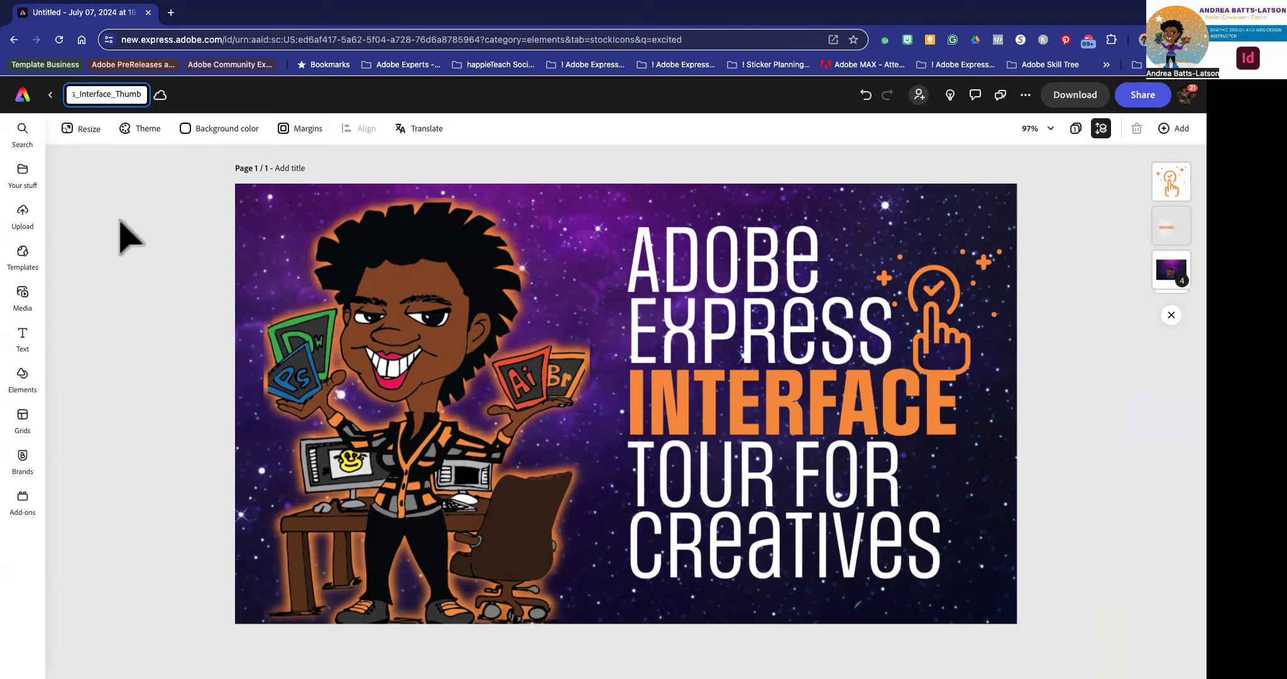
pyautogui.moveTo(141, 94); pyautogui.dragTo(49, 96)
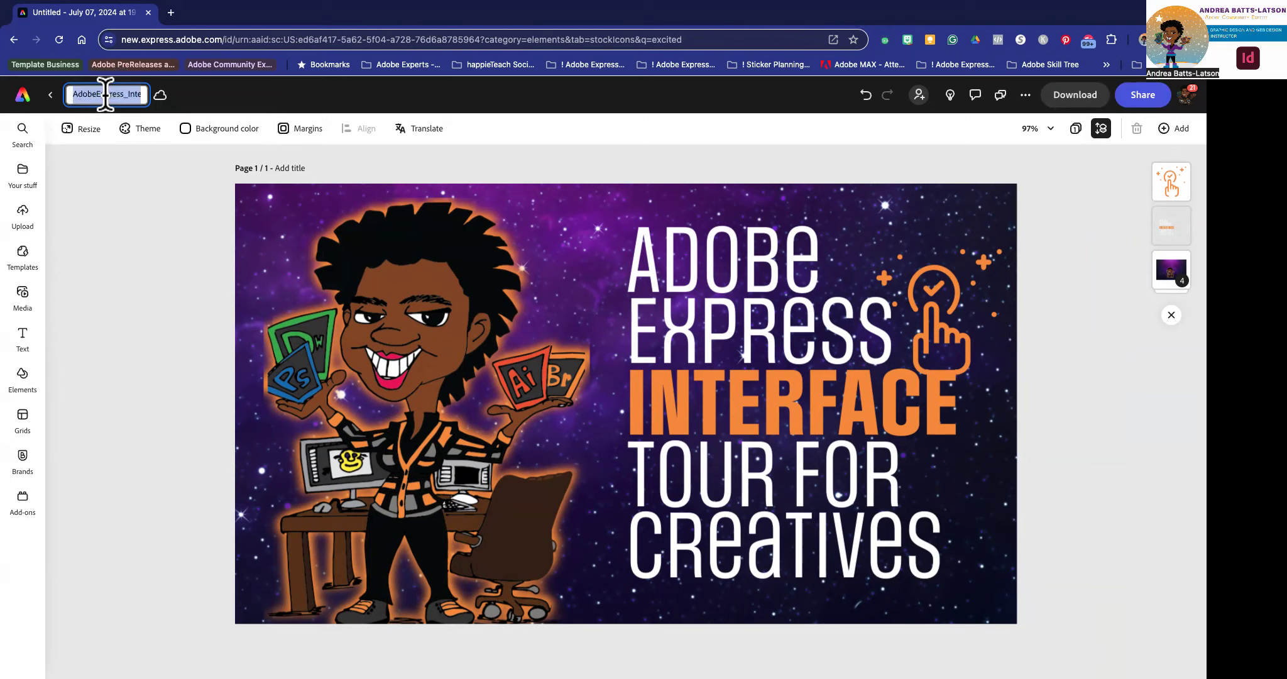
pyautogui.click(156, 178)
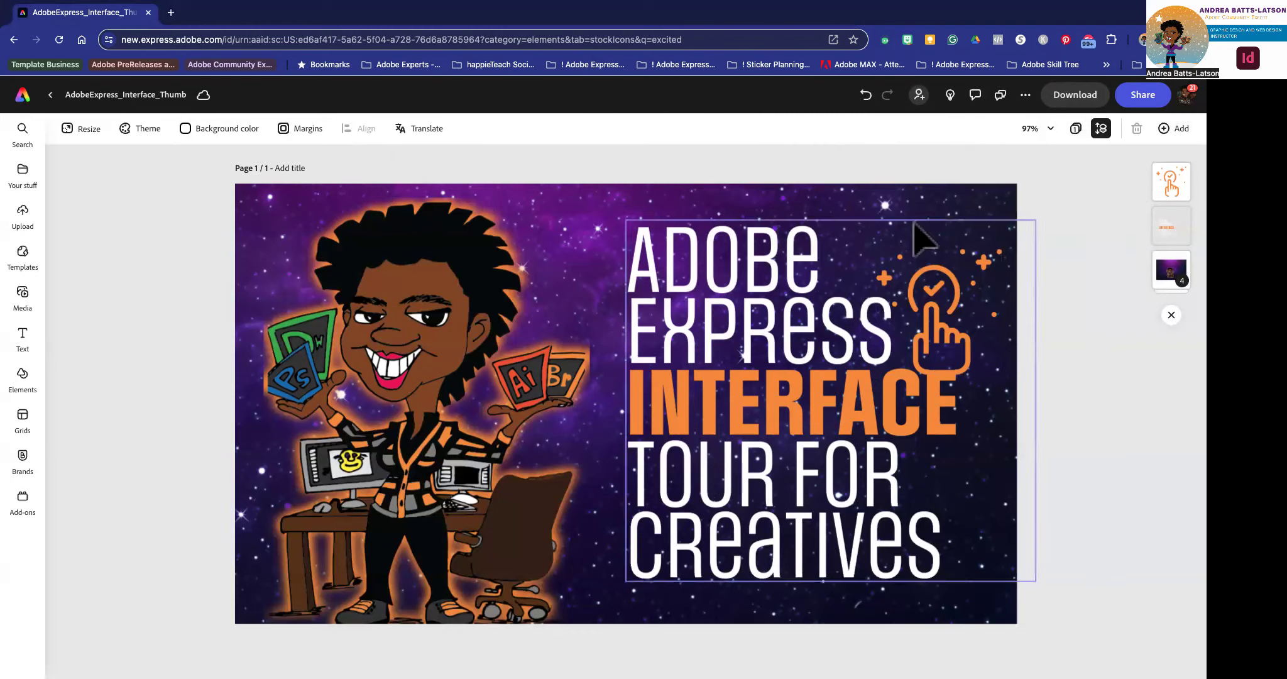
# - Duplicate the page and replace "INTERFACE" with "THUMBNAIL" in the copy's headline
pyautogui.click(1169, 130)
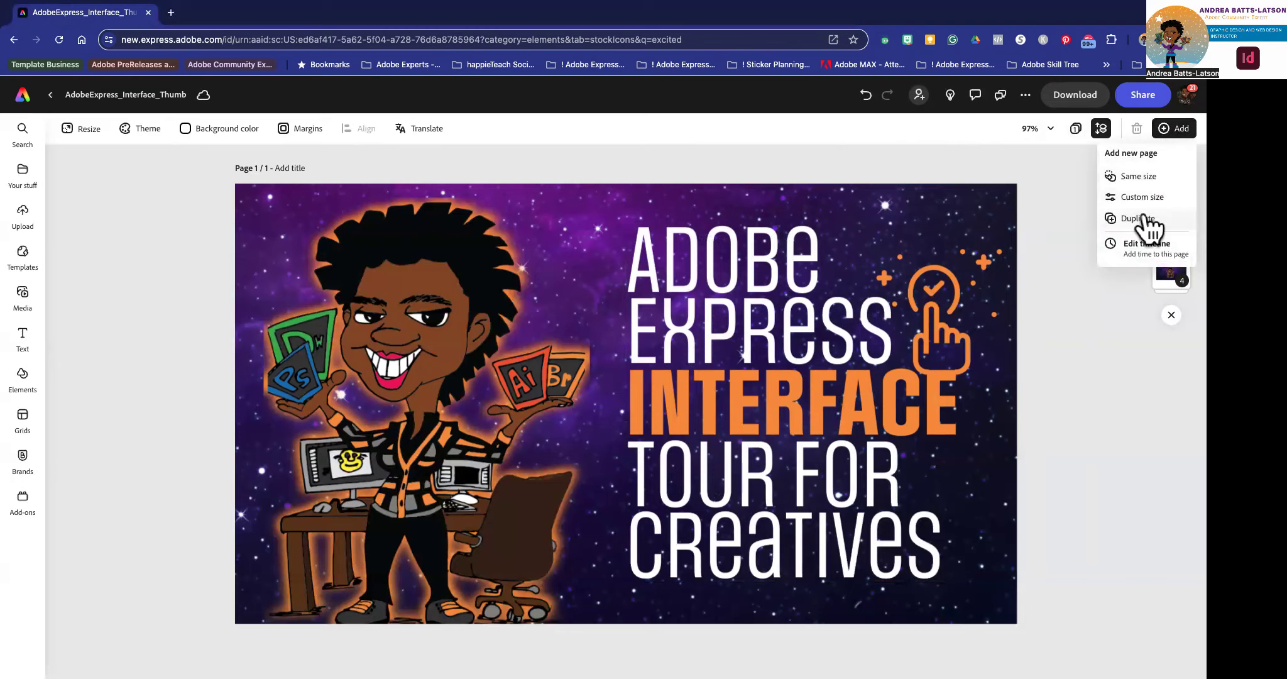
pyautogui.click(1139, 220)
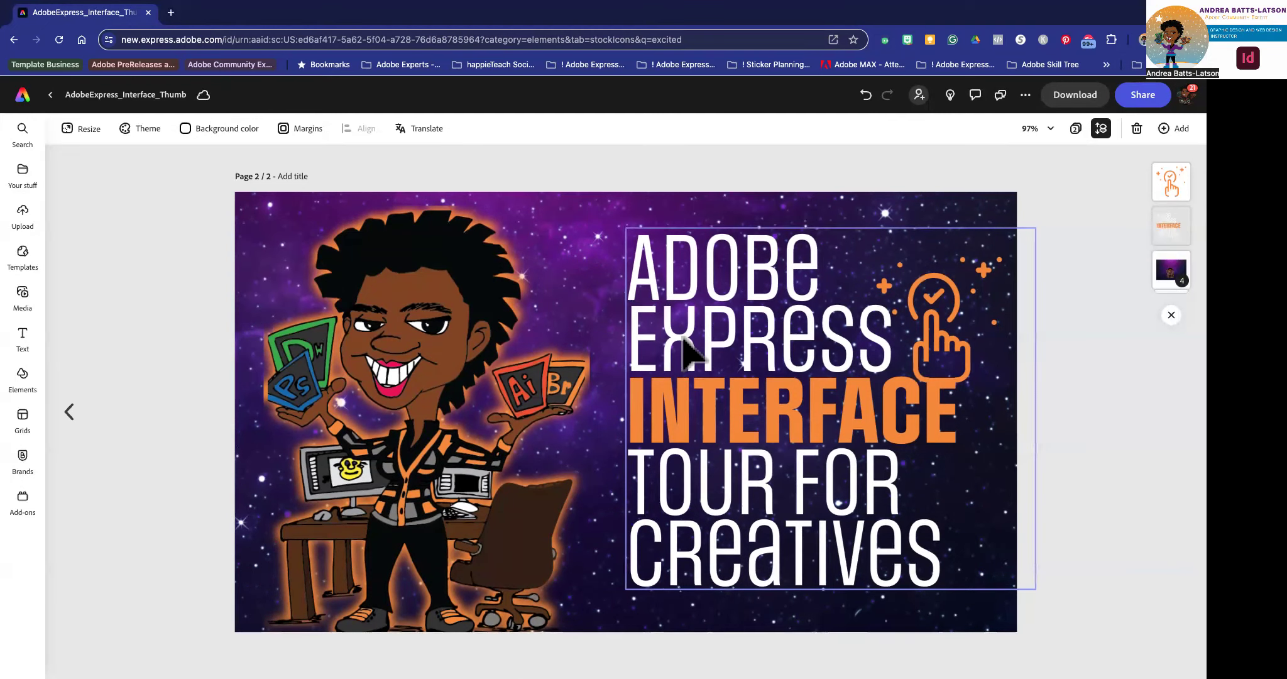
pyautogui.click(691, 410)
pyautogui.click(689, 399)
pyautogui.doubleClick(785, 402)
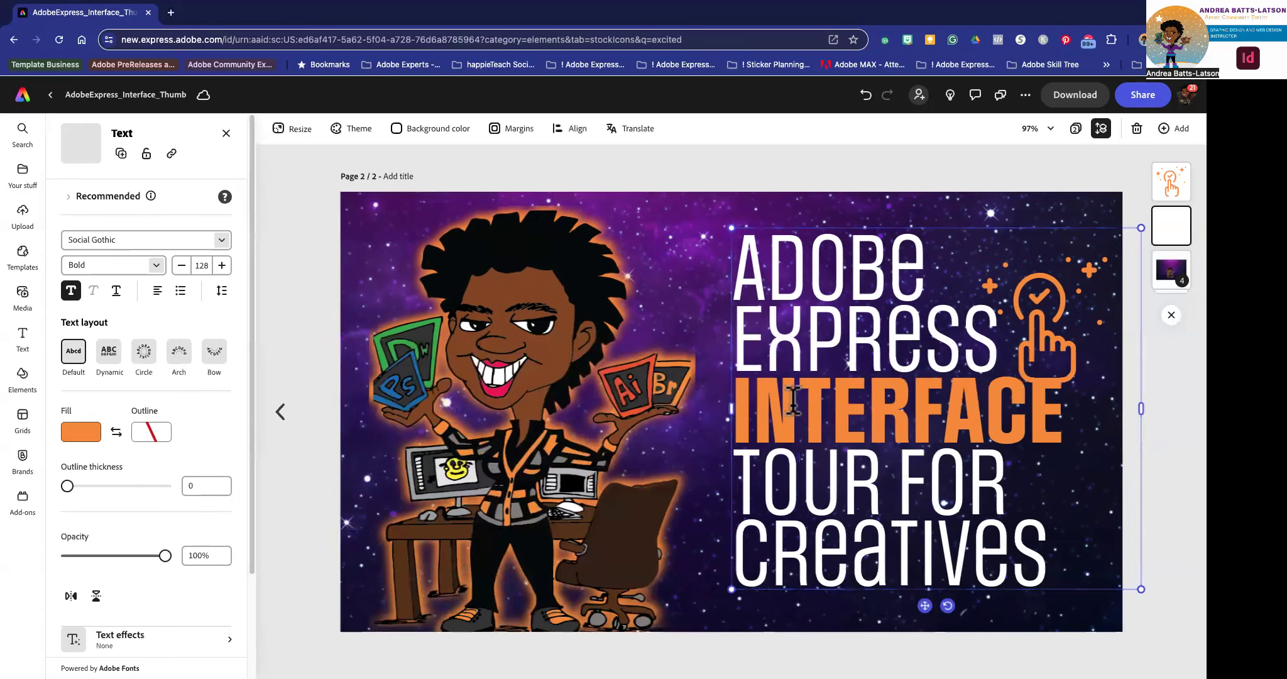
pyautogui.moveTo(737, 408)
pyautogui.mouseDown()
pyautogui.moveTo(1061, 401)
pyautogui.moveTo(723, 418)
pyautogui.mouseUp()
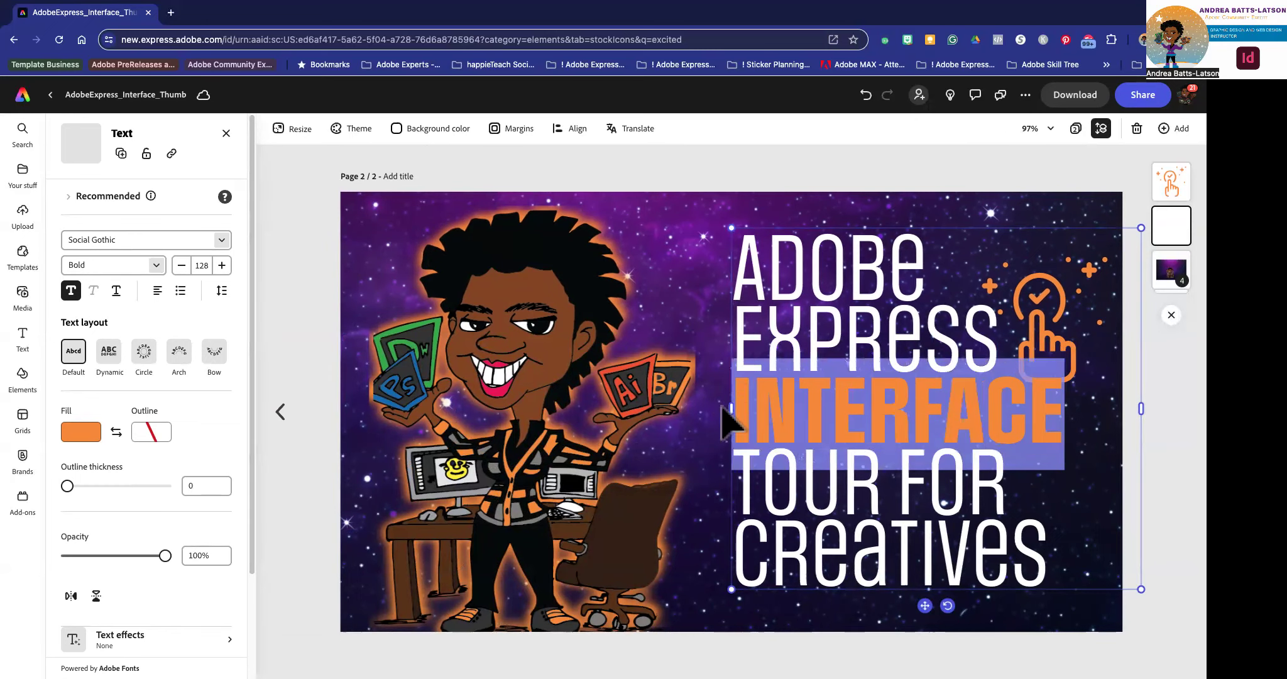
pyautogui.write('T')
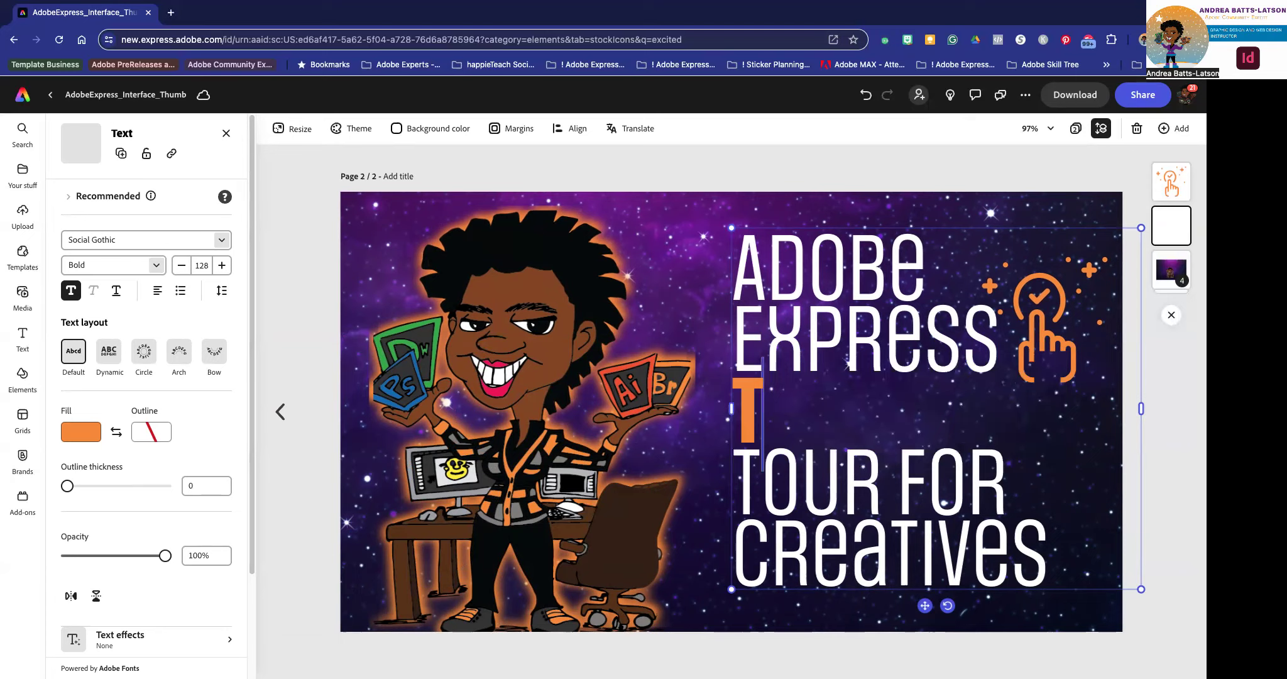
pyautogui.write('HUMB')
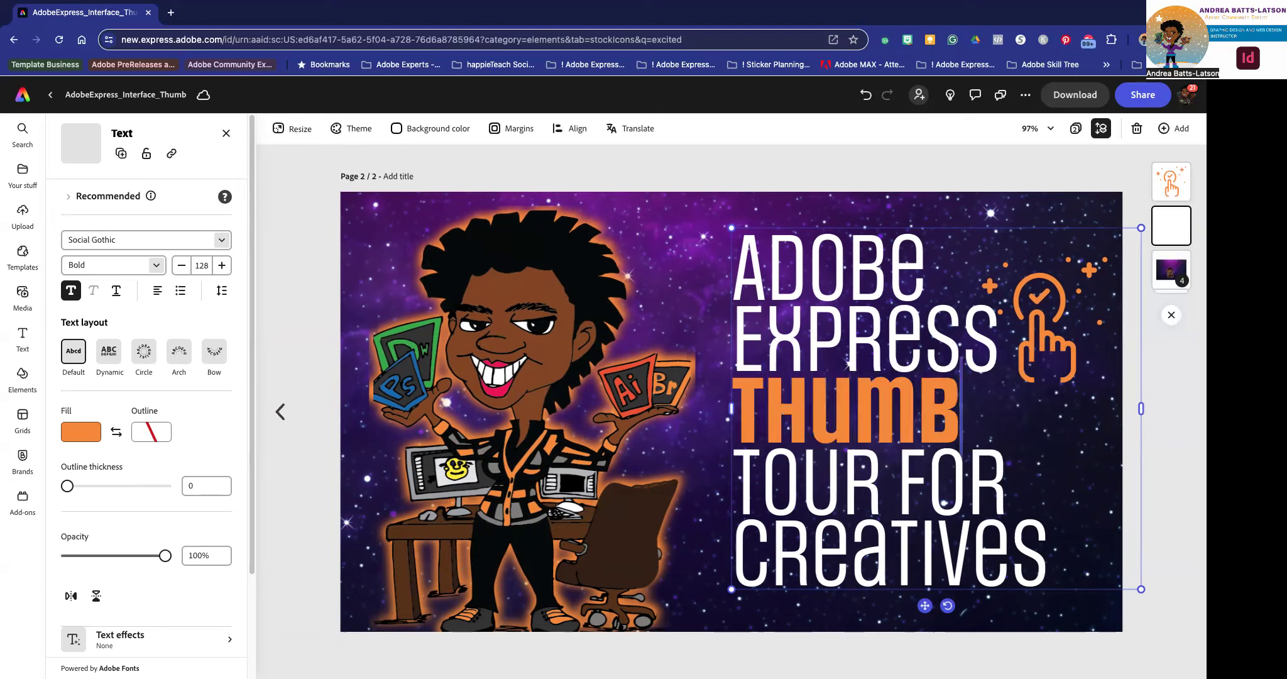
pyautogui.write('NAIL')
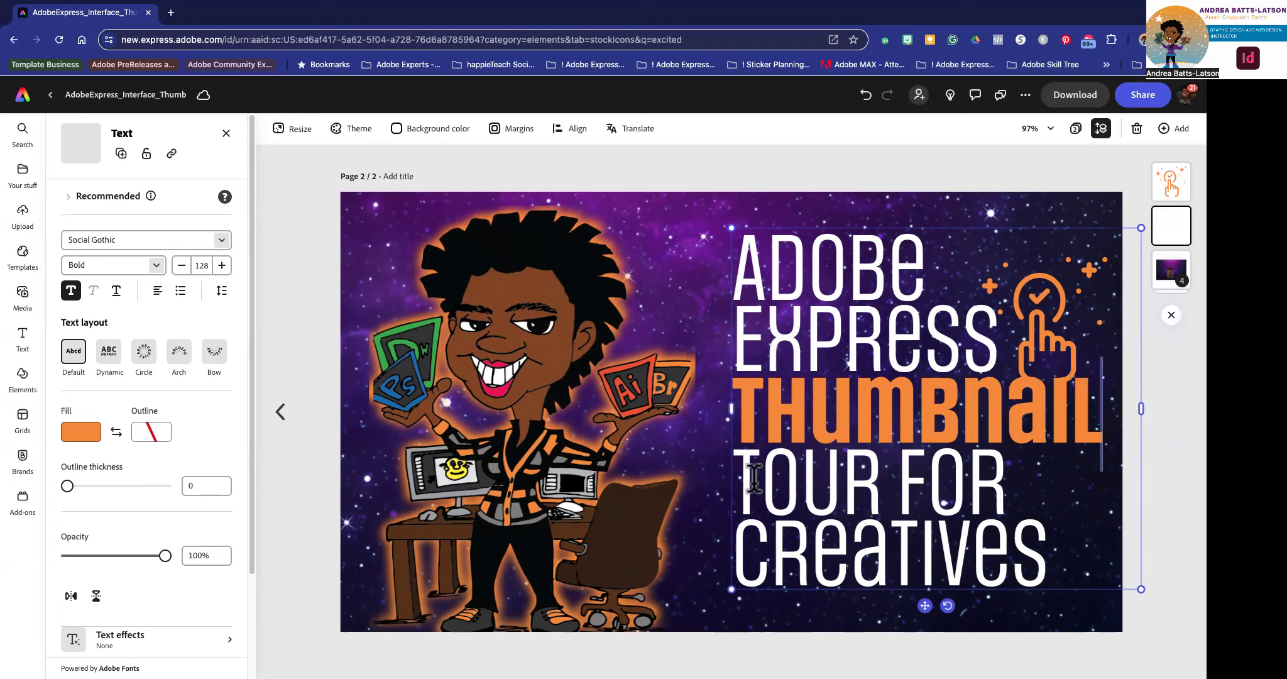
# - Replace the "TOUR FOR CREATIVES" lines of page 2's headline with "FOR YOUTUBE" on a single line
pyautogui.moveTo(738, 477); pyautogui.dragTo(1078, 573)
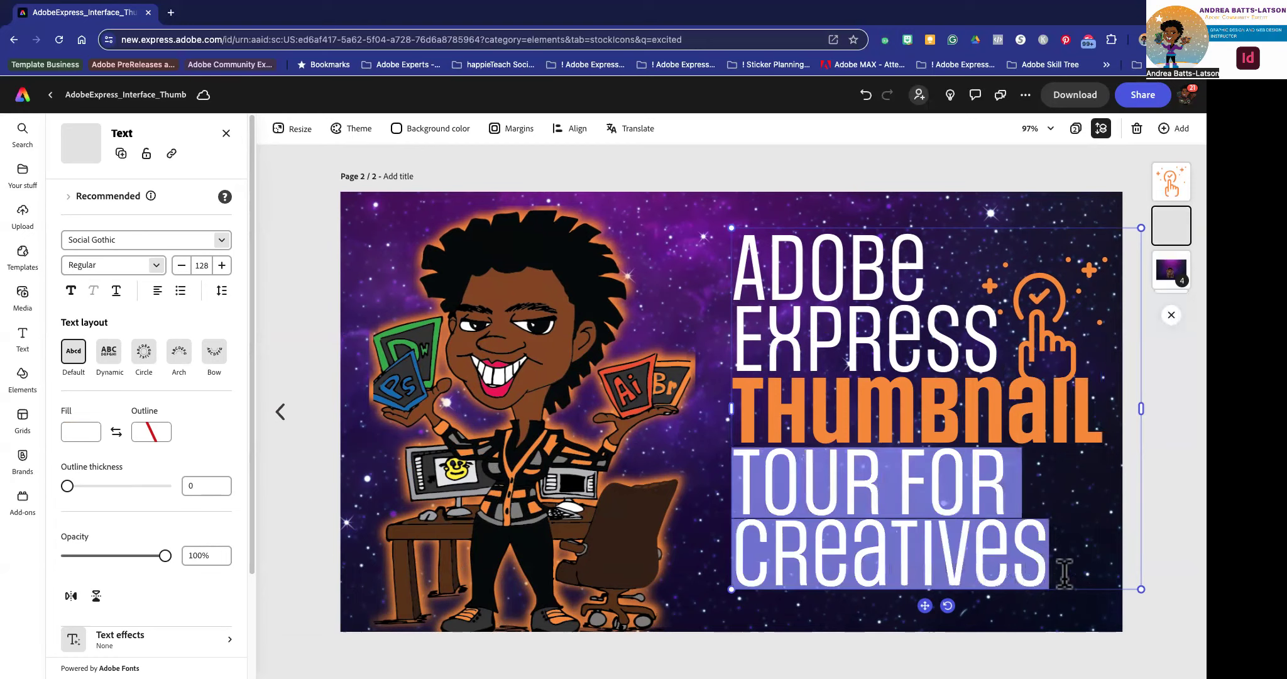
pyautogui.click(873, 497)
pyautogui.doubleClick(781, 504)
pyautogui.press('BackSpace')
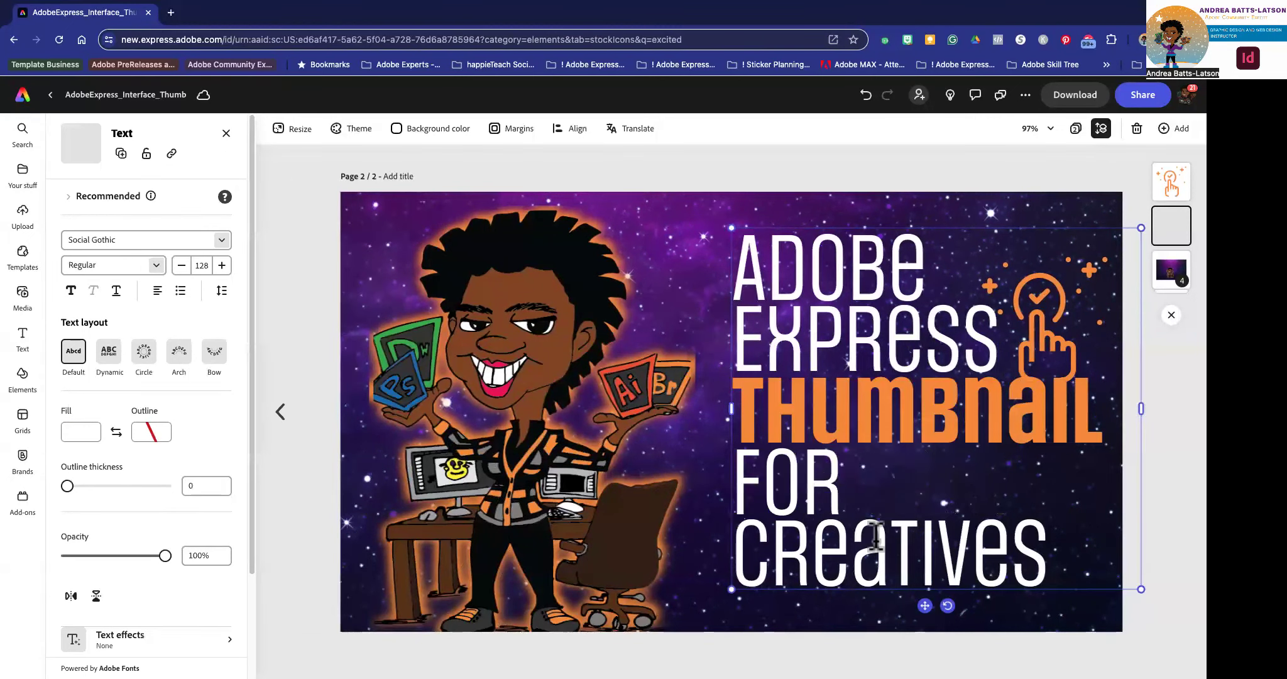
pyautogui.moveTo(1040, 551); pyautogui.dragTo(732, 553)
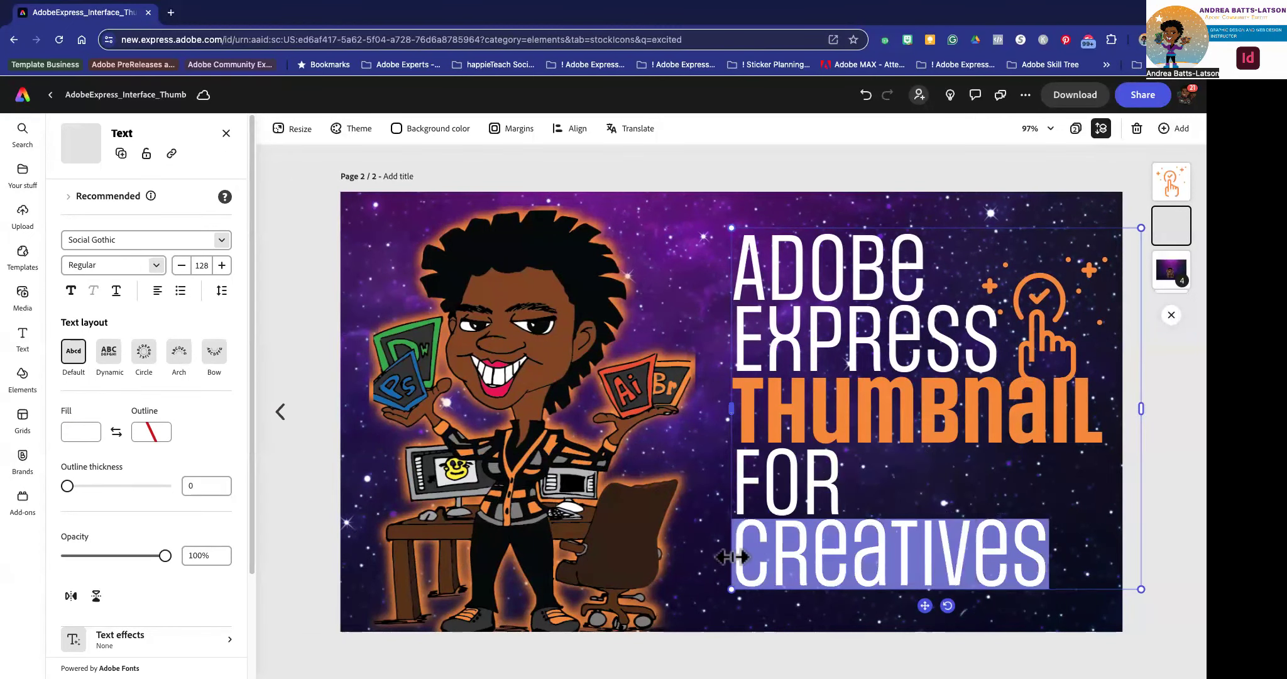
pyautogui.press('BackSpace')
pyautogui.press('BackSpace')
pyautogui.write('Y')
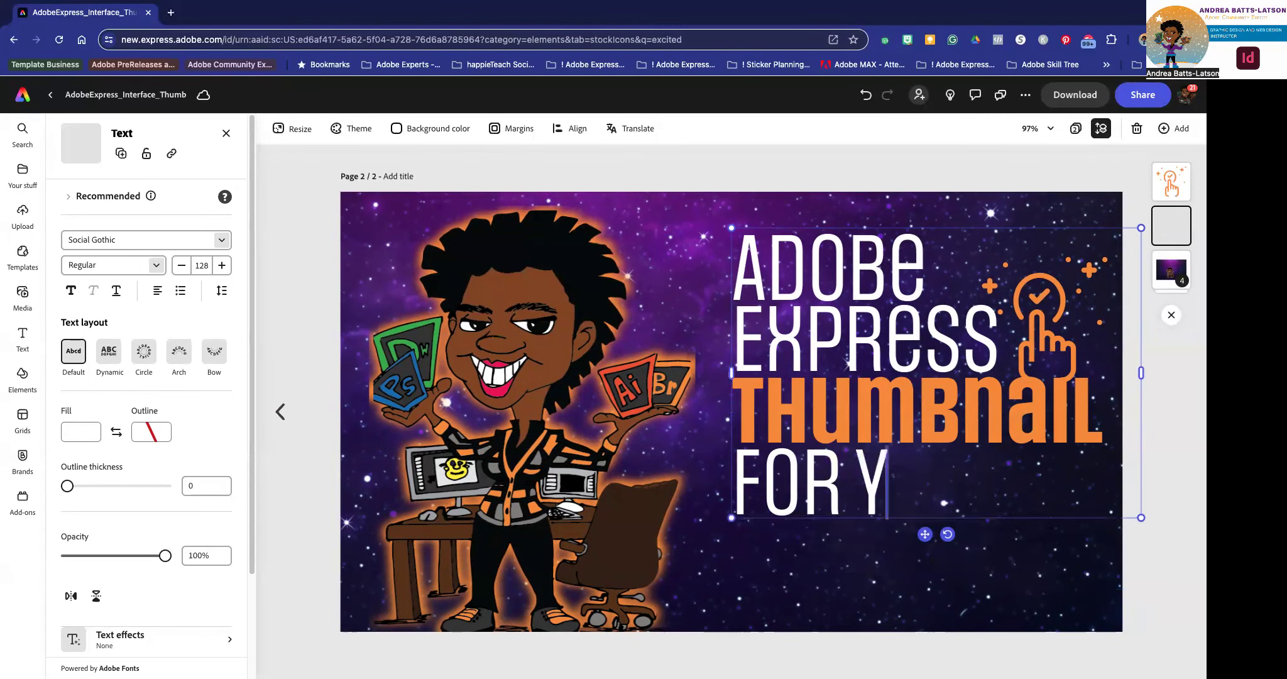
pyautogui.write('OUTUBE')
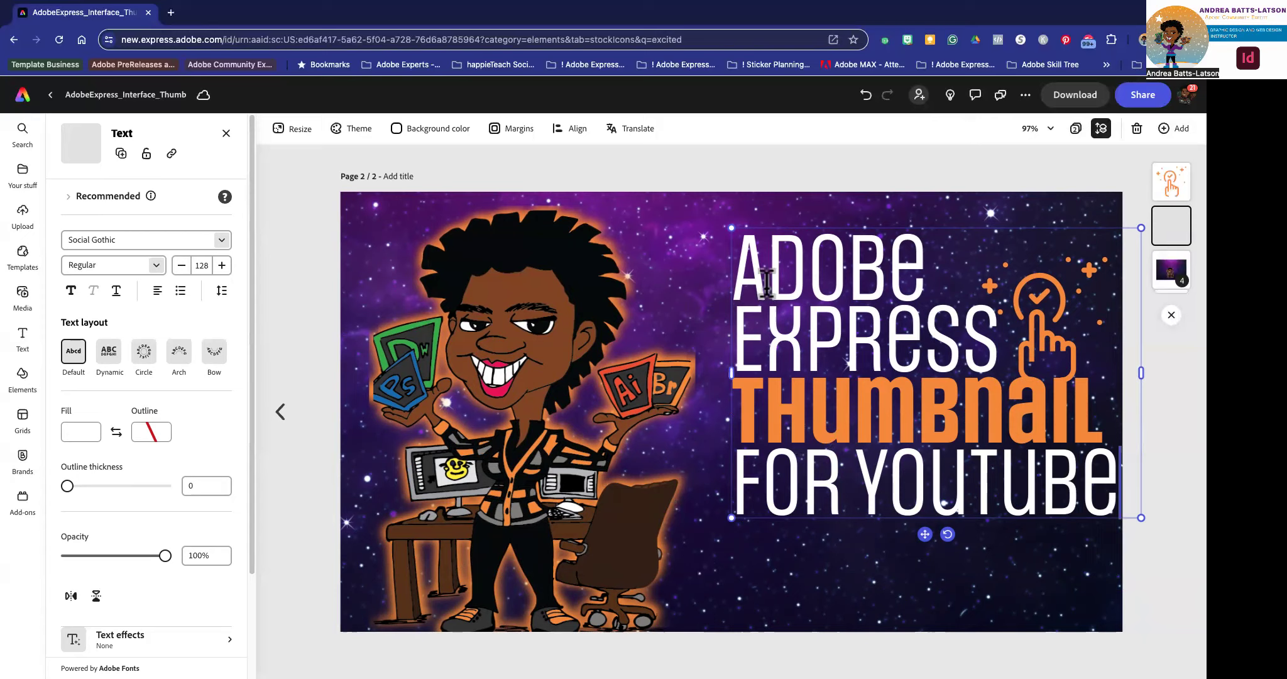
# - Move page 2's headline down and slightly left, and lower the finger icon so its hand rests on "THUMBNAIL"
pyautogui.click(770, 165)
pyautogui.moveTo(803, 313); pyautogui.dragTo(793, 355)
pyautogui.moveTo(1043, 342); pyautogui.dragTo(1037, 387)
pyautogui.moveTo(977, 437); pyautogui.dragTo(971, 444)
pyautogui.moveTo(1035, 384); pyautogui.dragTo(1036, 376)
pyautogui.moveTo(1107, 437); pyautogui.dragTo(1111, 440)
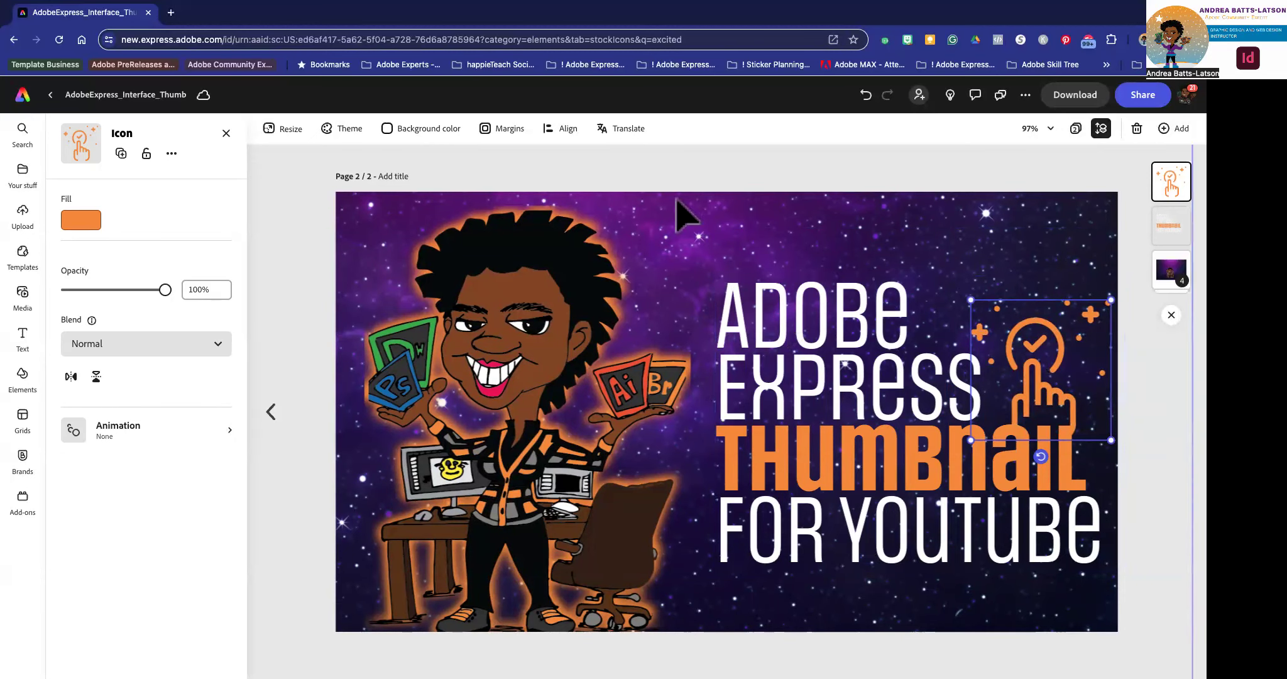
pyautogui.click(667, 181)
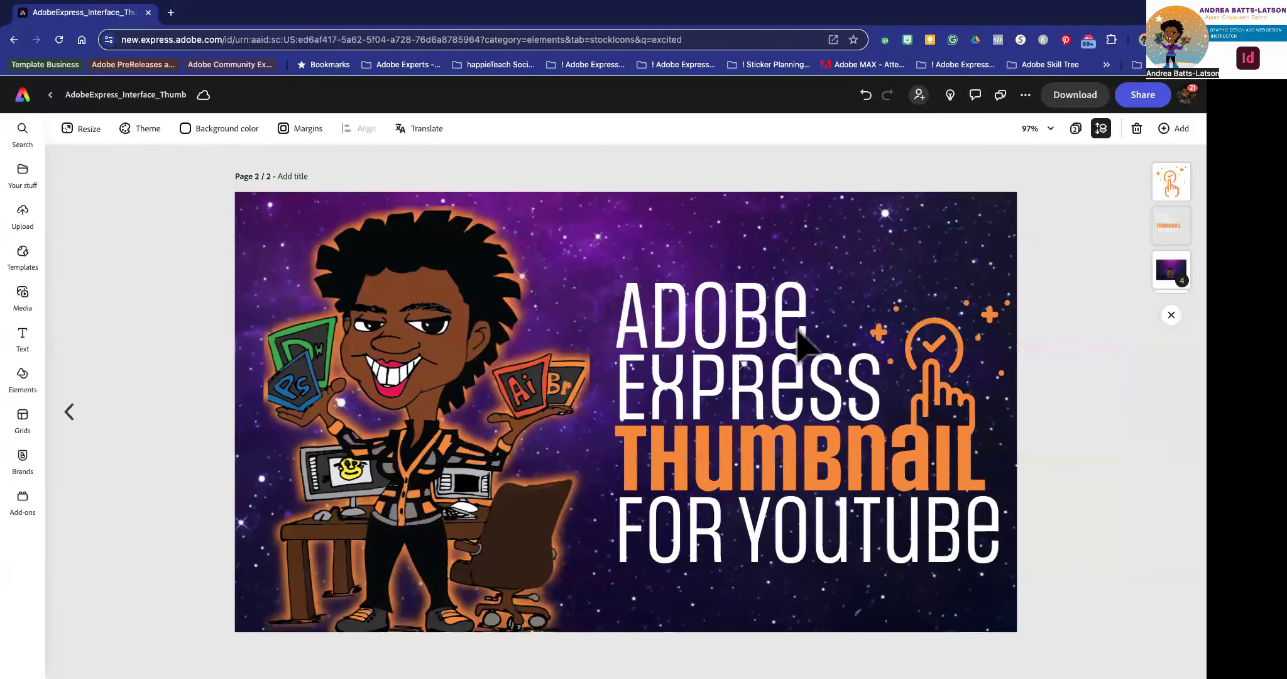
# - Group the slightly reduced headline and finger icon, and move the group right, away from the character's hand
pyautogui.click(808, 484)
pyautogui.moveTo(1128, 570); pyautogui.dragTo(1095, 540)
pyautogui.keyDown('shift'); pyautogui.click(1037, 377); pyautogui.keyUp('shift')
pyautogui.press('super+g')
pyautogui.moveTo(894, 439)
pyautogui.mouseDown()
pyautogui.moveTo(896, 460)
pyautogui.moveTo(905, 440)
pyautogui.mouseUp()
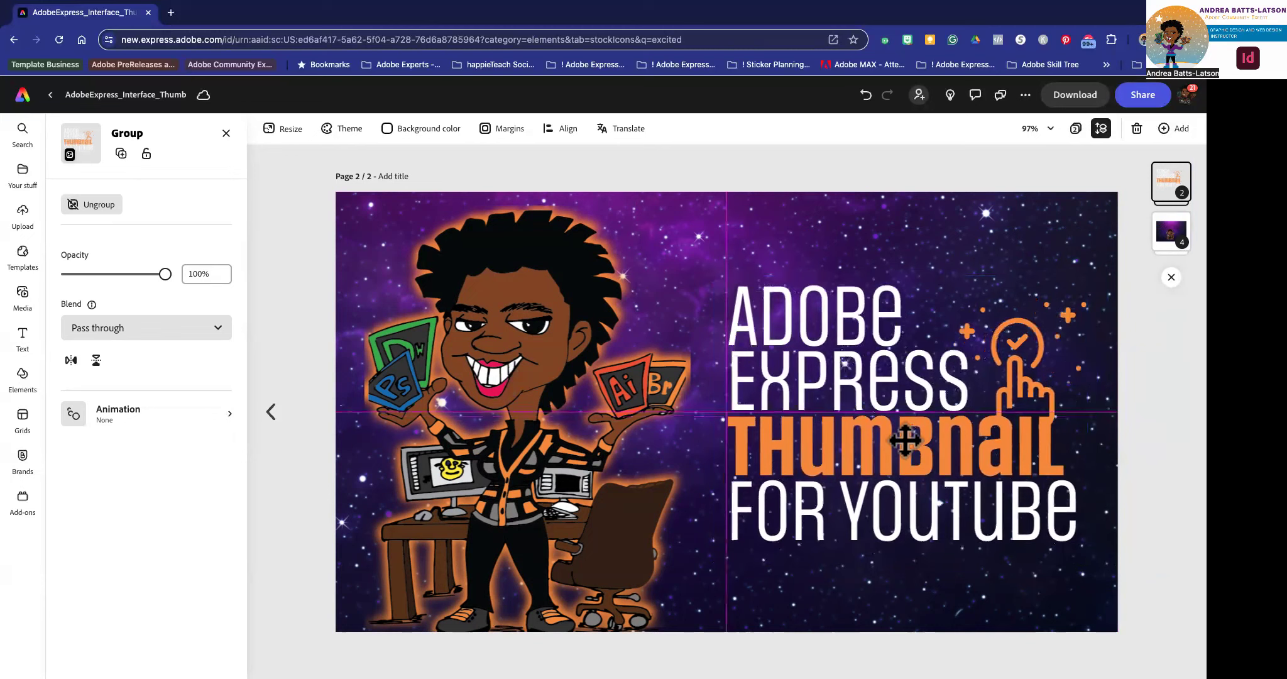
pyautogui.click(293, 480)
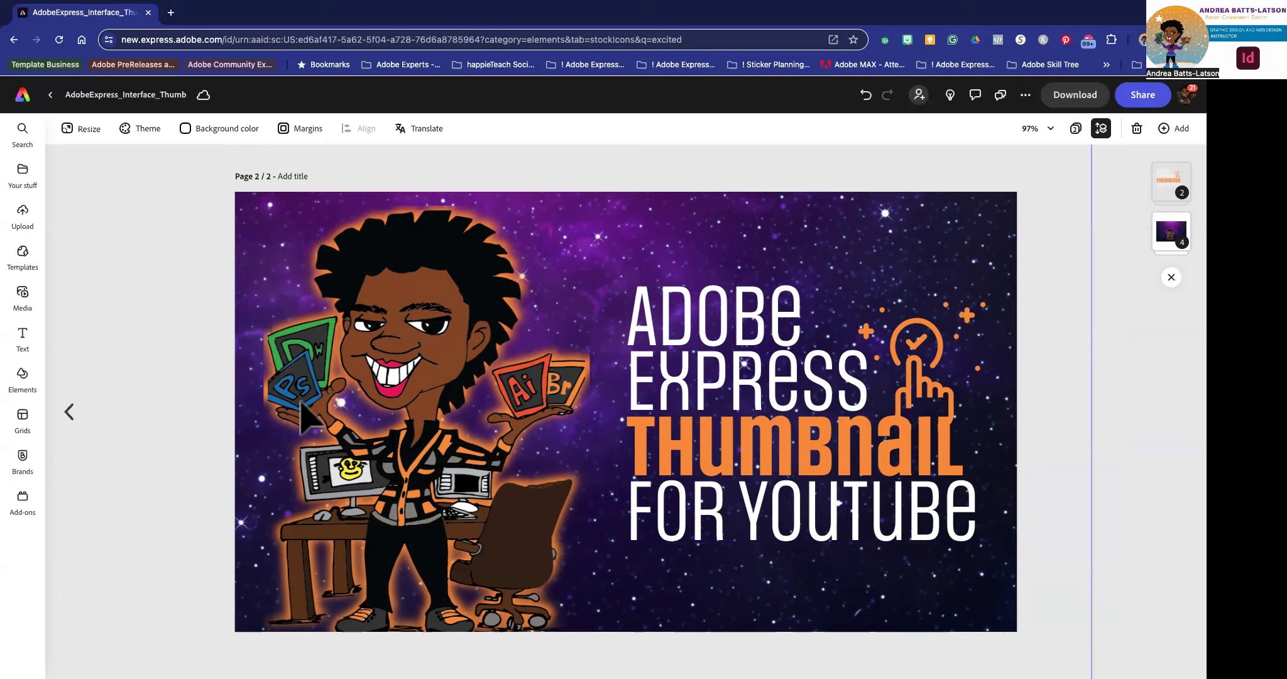
# - Compare the two thumbnail pages and give page 1 the title "Interface"
pyautogui.click(70, 413)
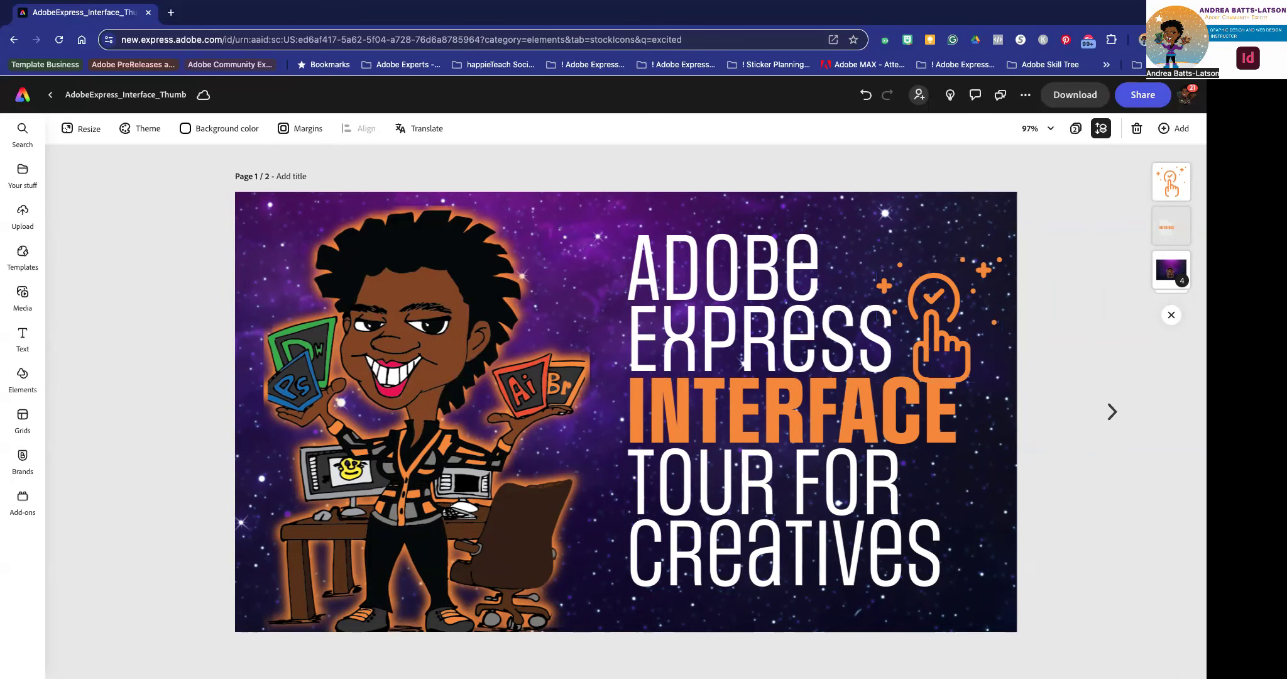
pyautogui.click(1109, 425)
pyautogui.click(1114, 419)
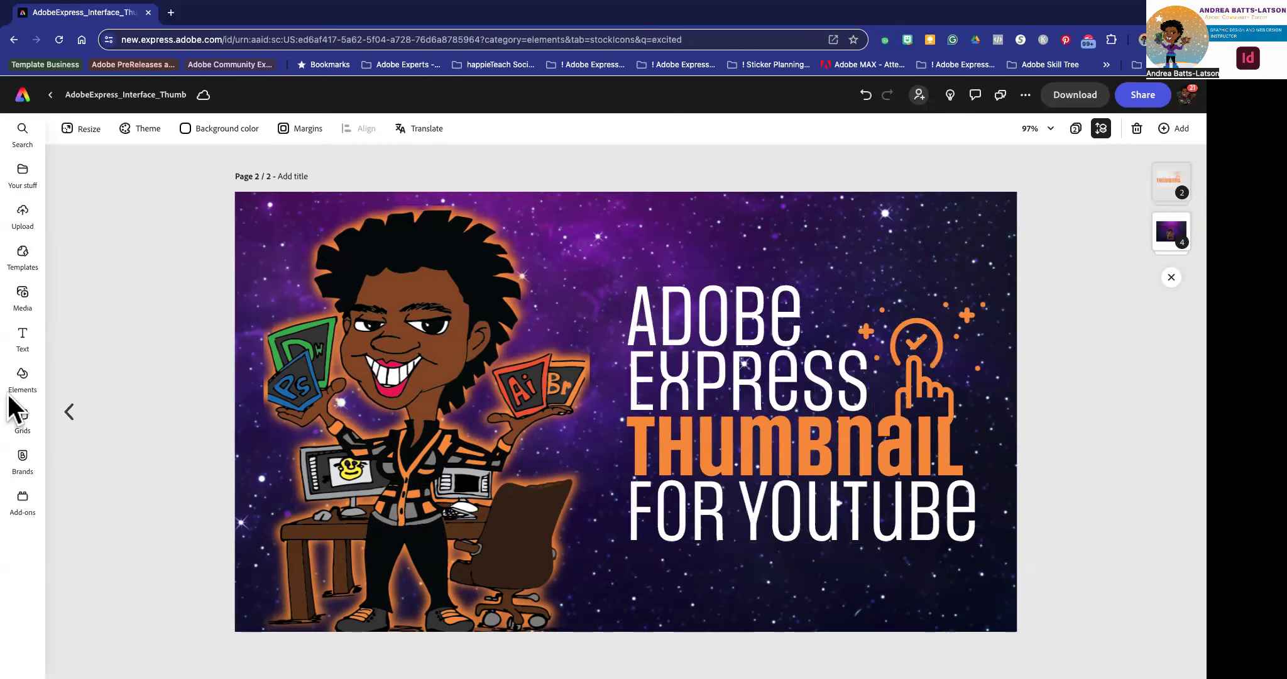
pyautogui.click(69, 411)
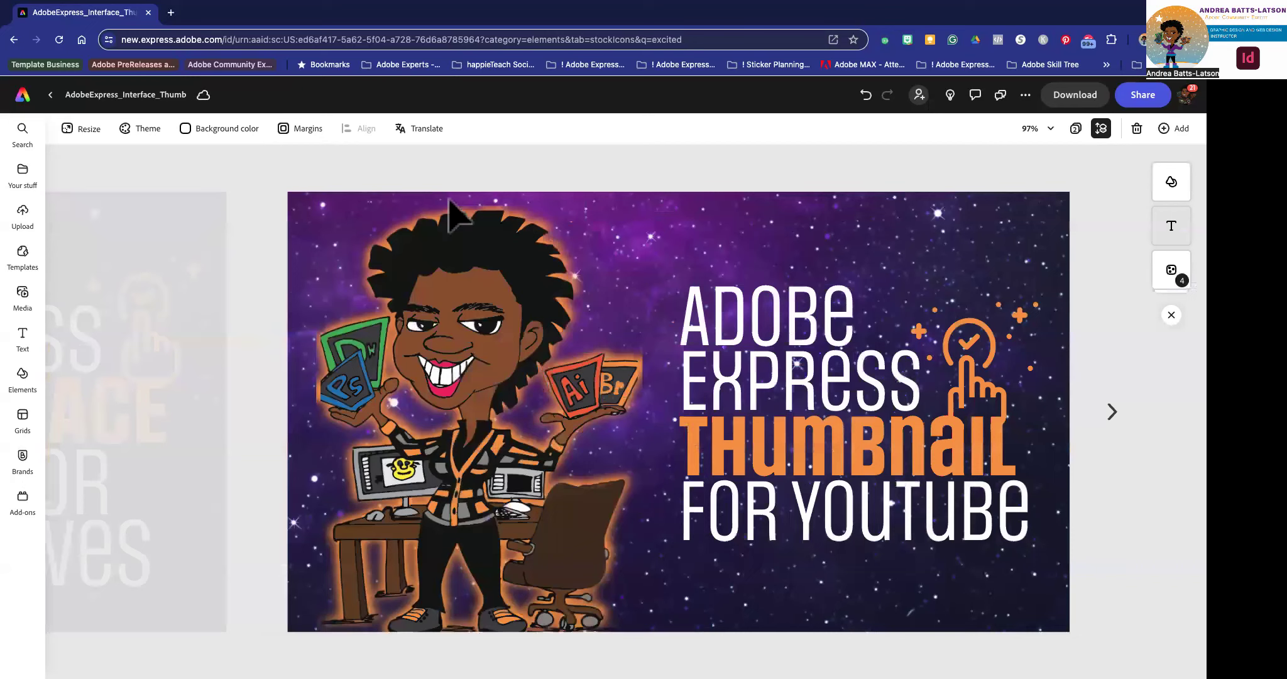
pyautogui.click(289, 179)
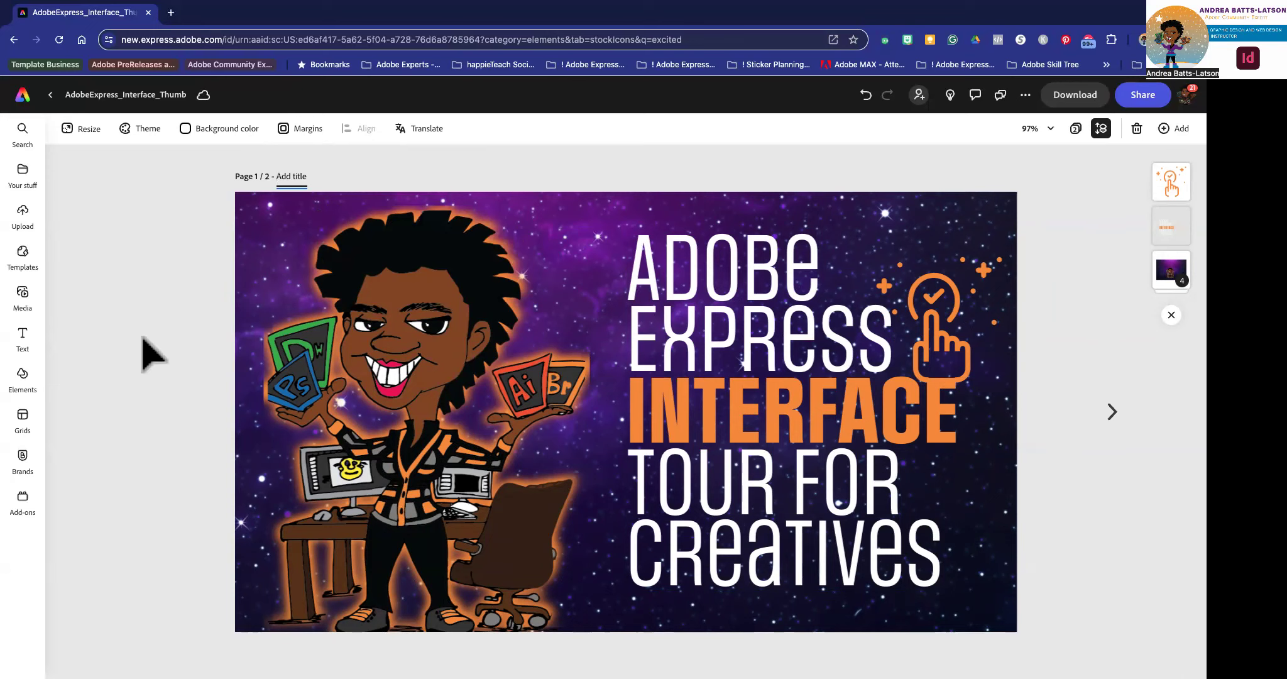
pyautogui.write('Interface')
# - Rename the file as "AdobeExpress_Series_Thumbnails"
pyautogui.click(129, 95)
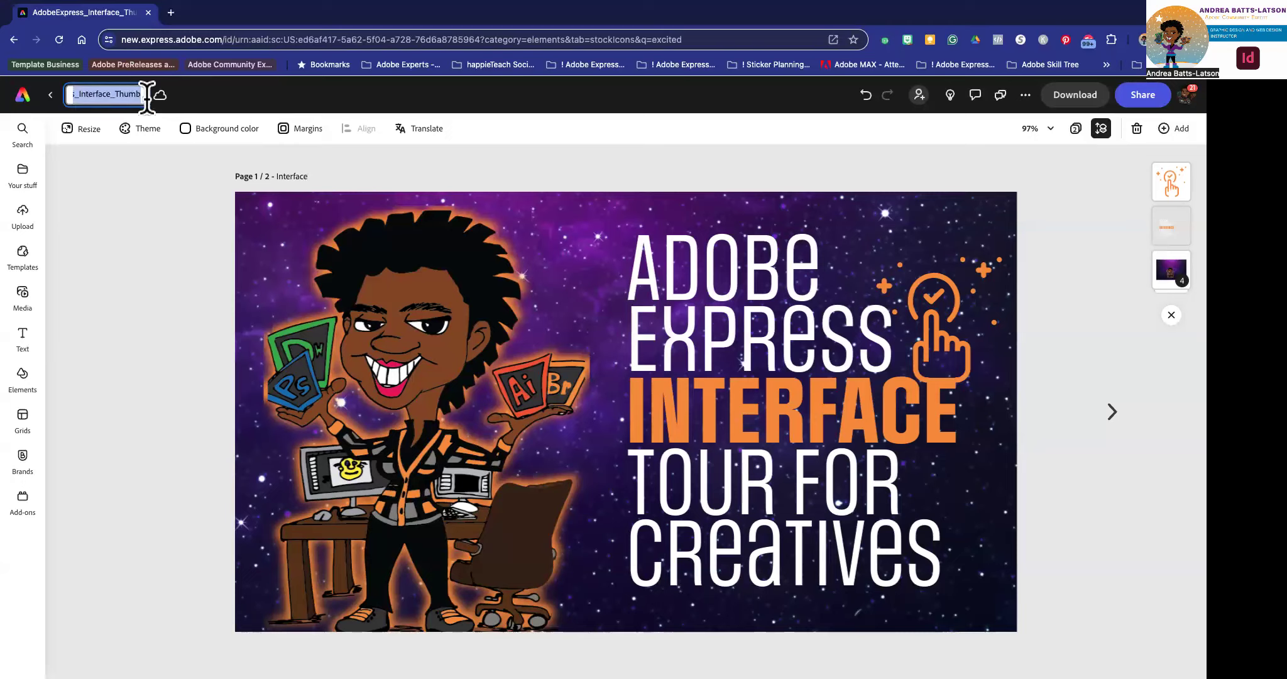
pyautogui.click(108, 93)
pyautogui.moveTo(108, 93)
pyautogui.mouseDown()
pyautogui.moveTo(82, 93)
pyautogui.moveTo(127, 93)
pyautogui.mouseUp()
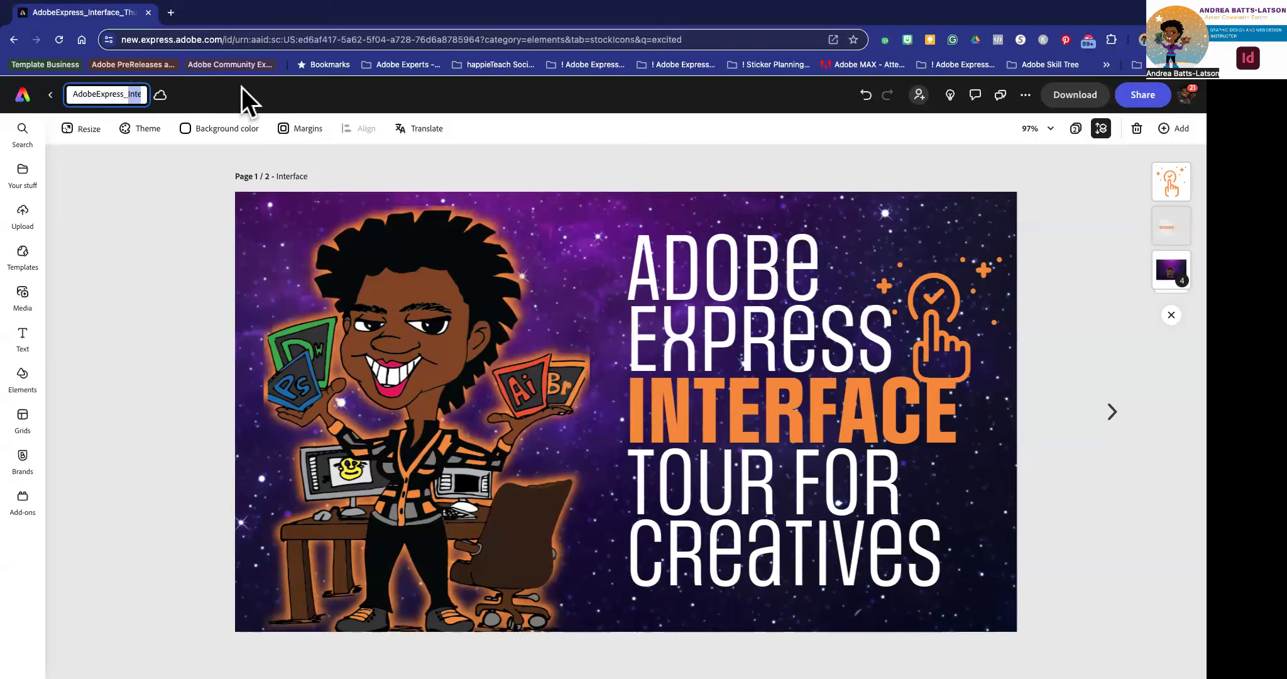
pyautogui.write('See')
pyautogui.write('ies')
pyautogui.write('e')
pyautogui.press('BackSpace')
pyautogui.press('BackSpace')
pyautogui.press('BackSpace')
pyautogui.write('es')
pyautogui.press('Return')
pyautogui.click(138, 94)
pyautogui.write('nails')
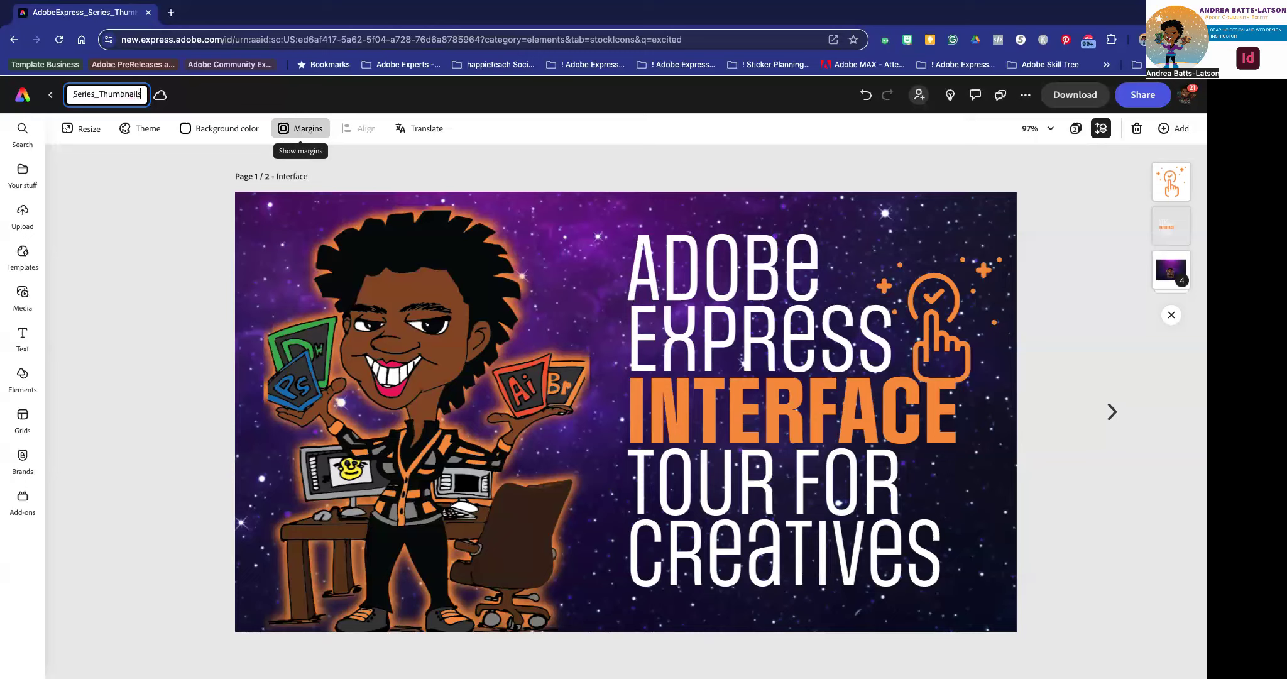
pyautogui.press('Return')
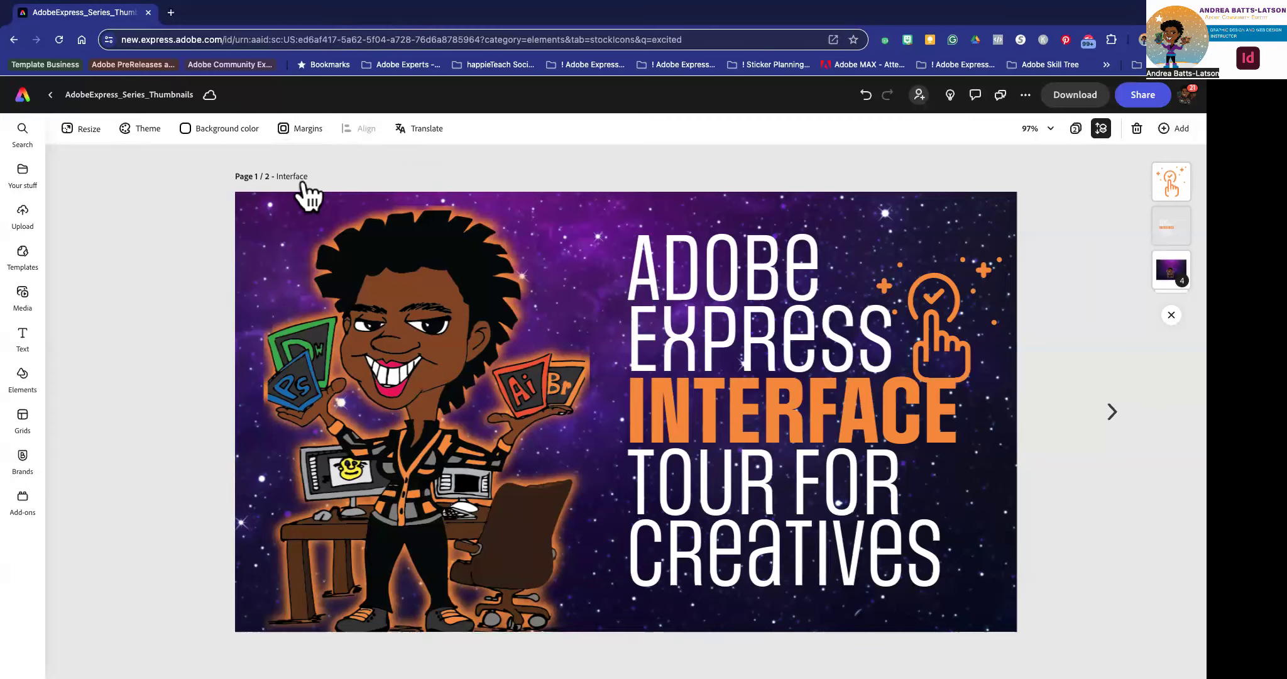
# - Give page 2 the title "Thumbnail" and return to page 1
pyautogui.click(1112, 411)
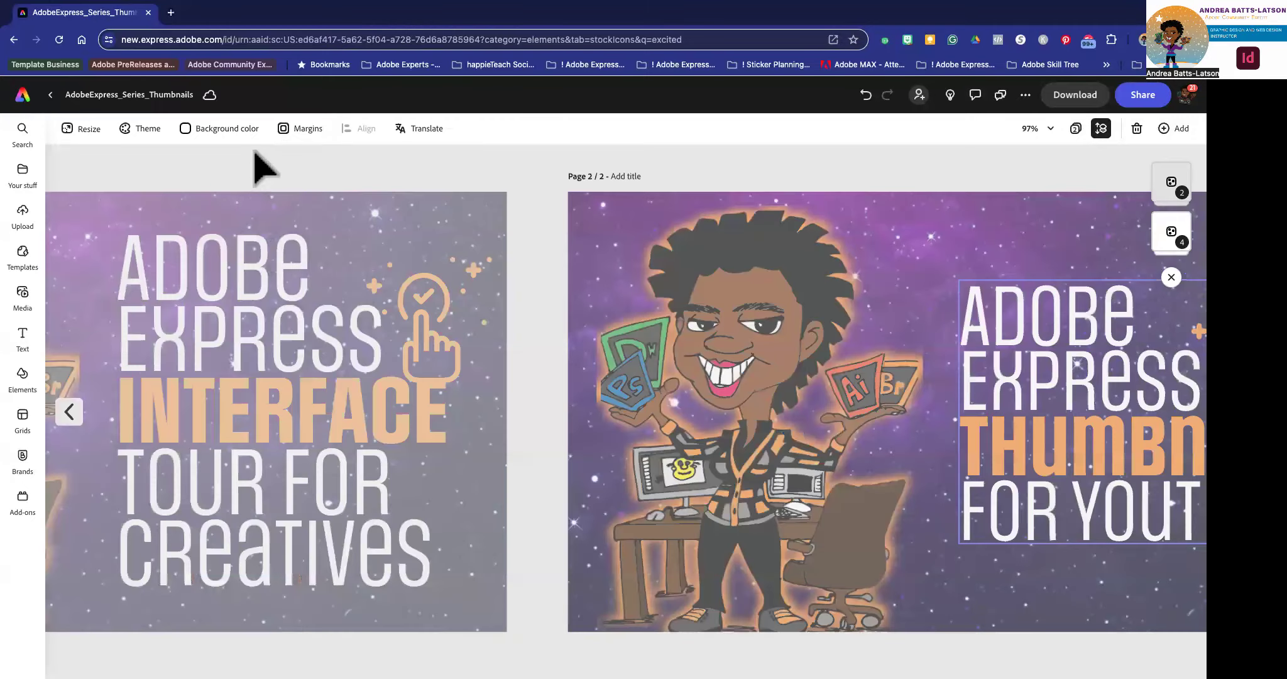
pyautogui.click(304, 178)
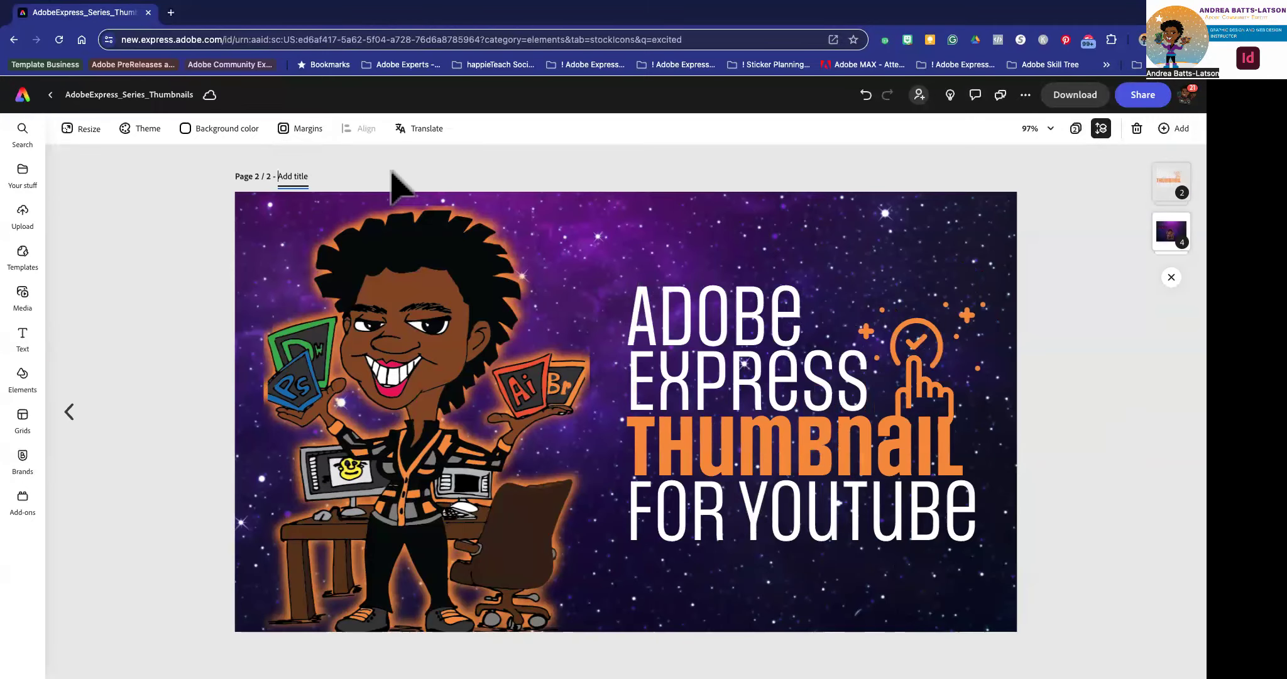
pyautogui.write('Thumbnai')
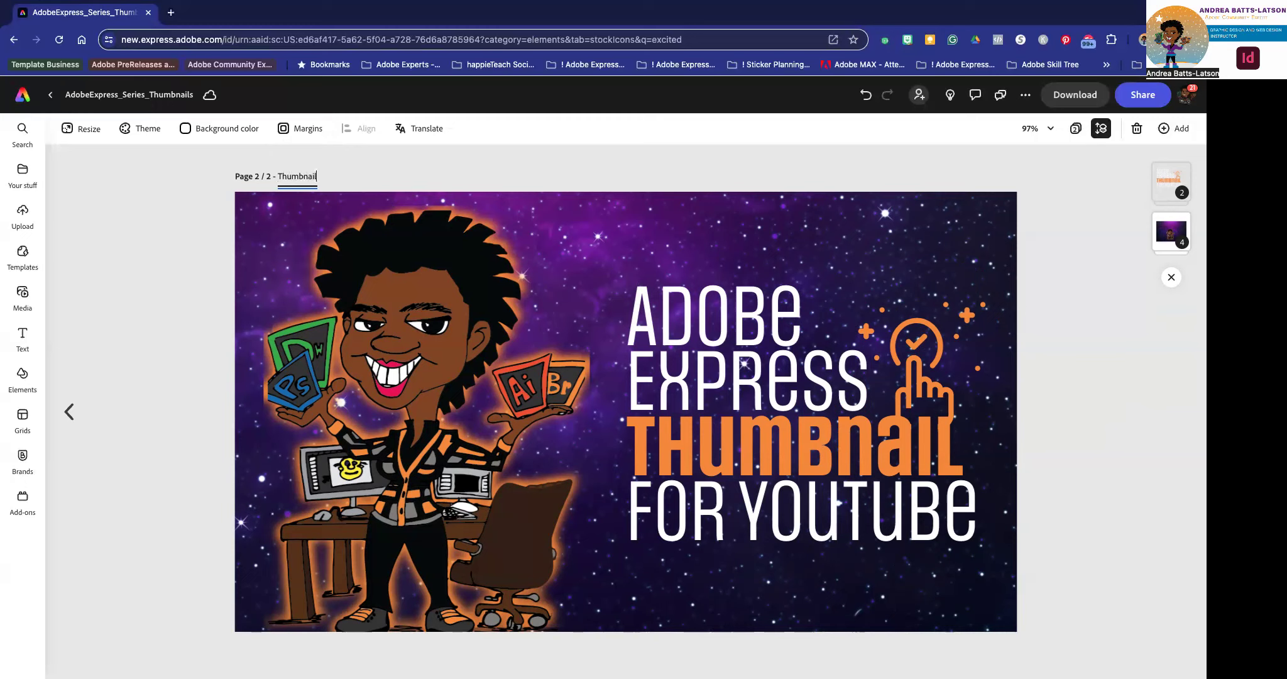
pyautogui.write('l')
pyautogui.click(200, 204)
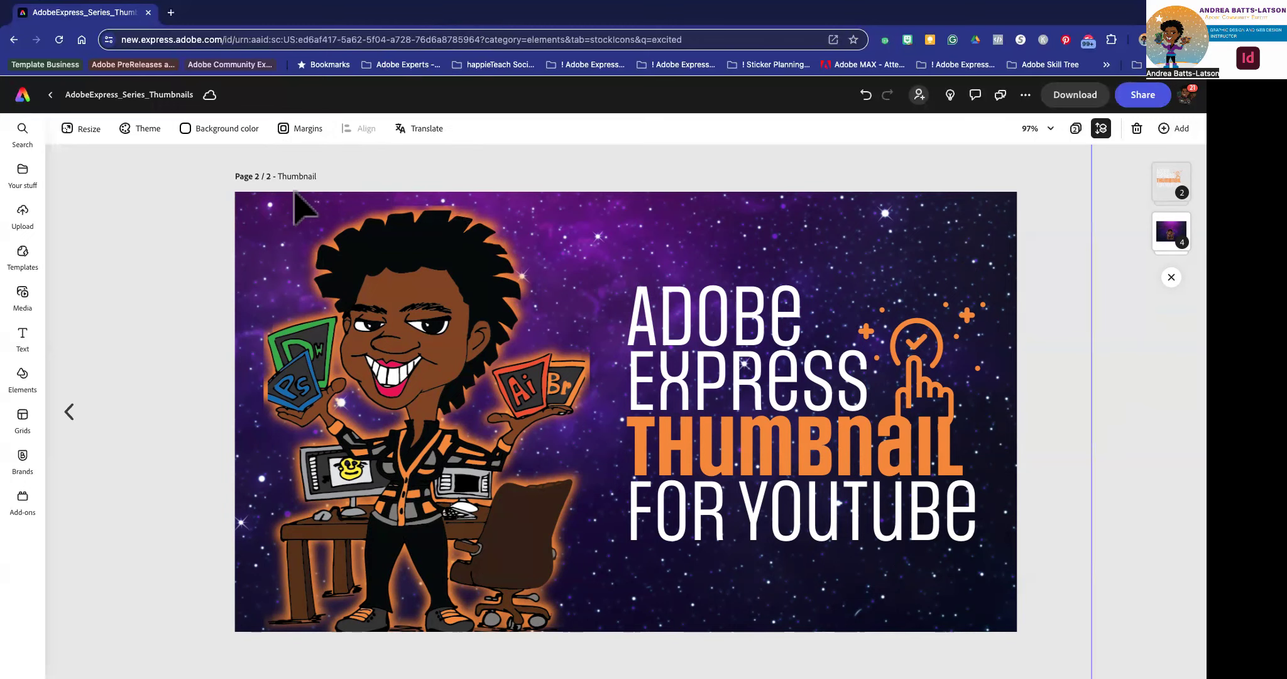
pyautogui.click(70, 414)
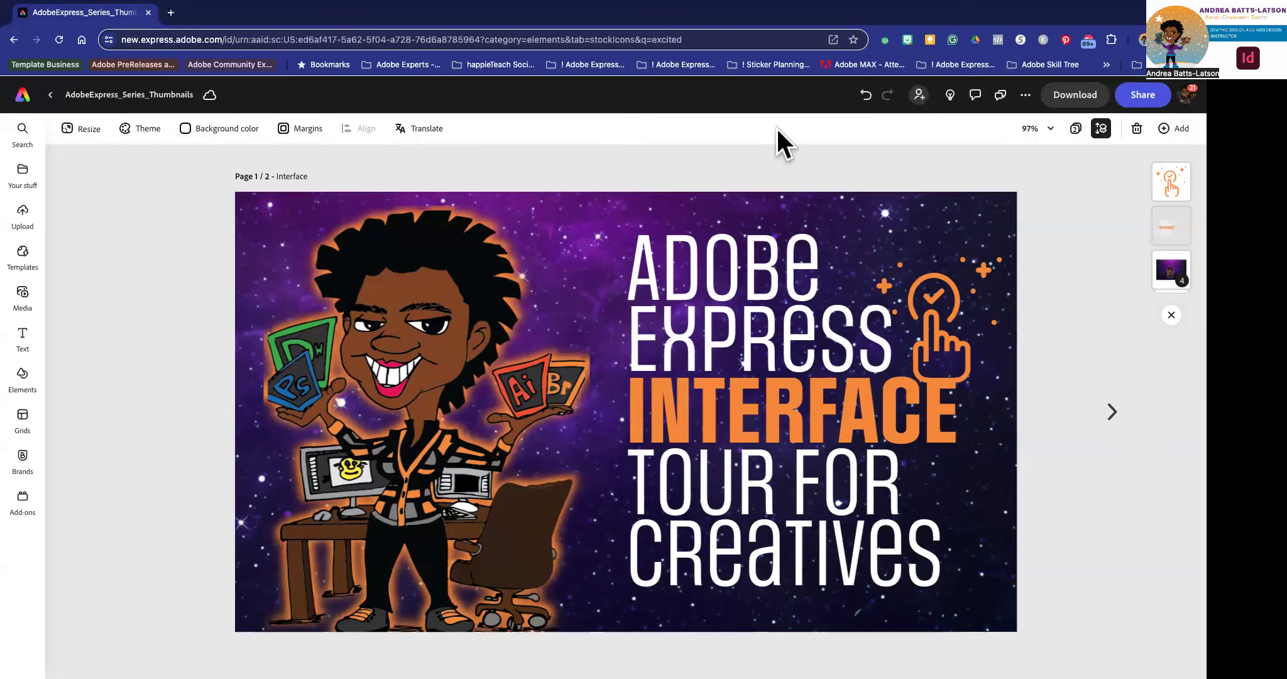
# - Show page 2 and review who can access the file in the sharing options, then close them without changing access
pyautogui.click(1110, 415)
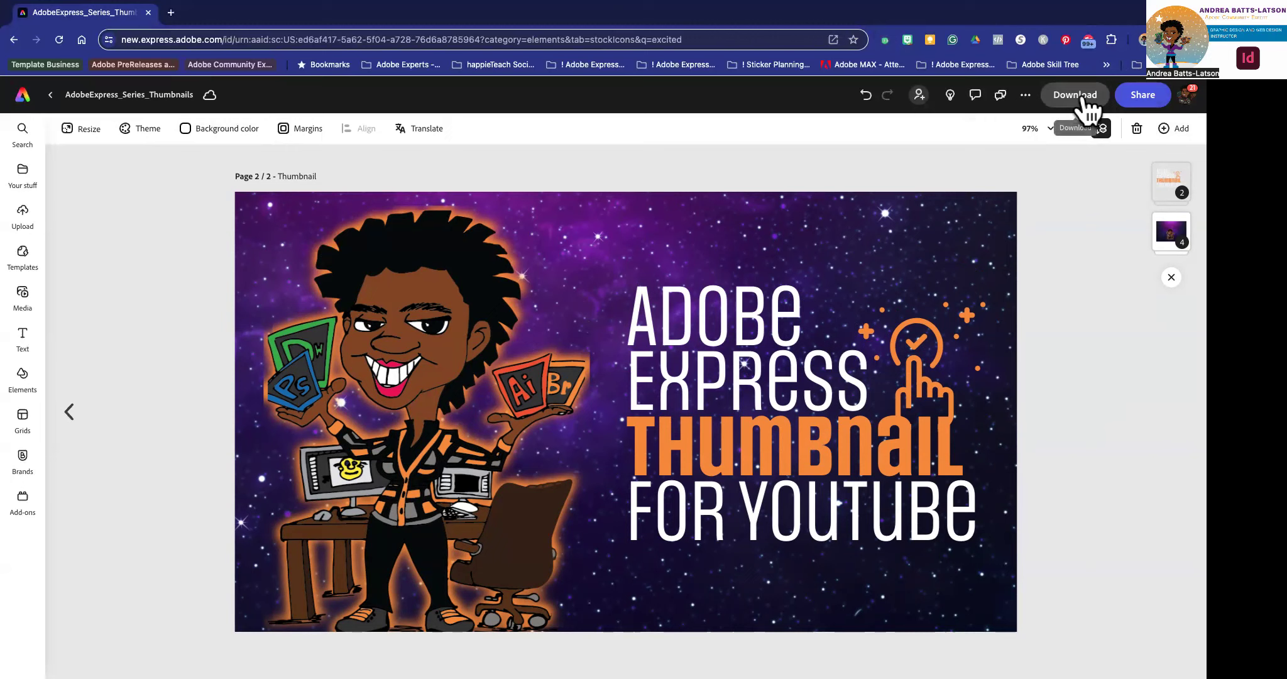
pyautogui.click(1141, 97)
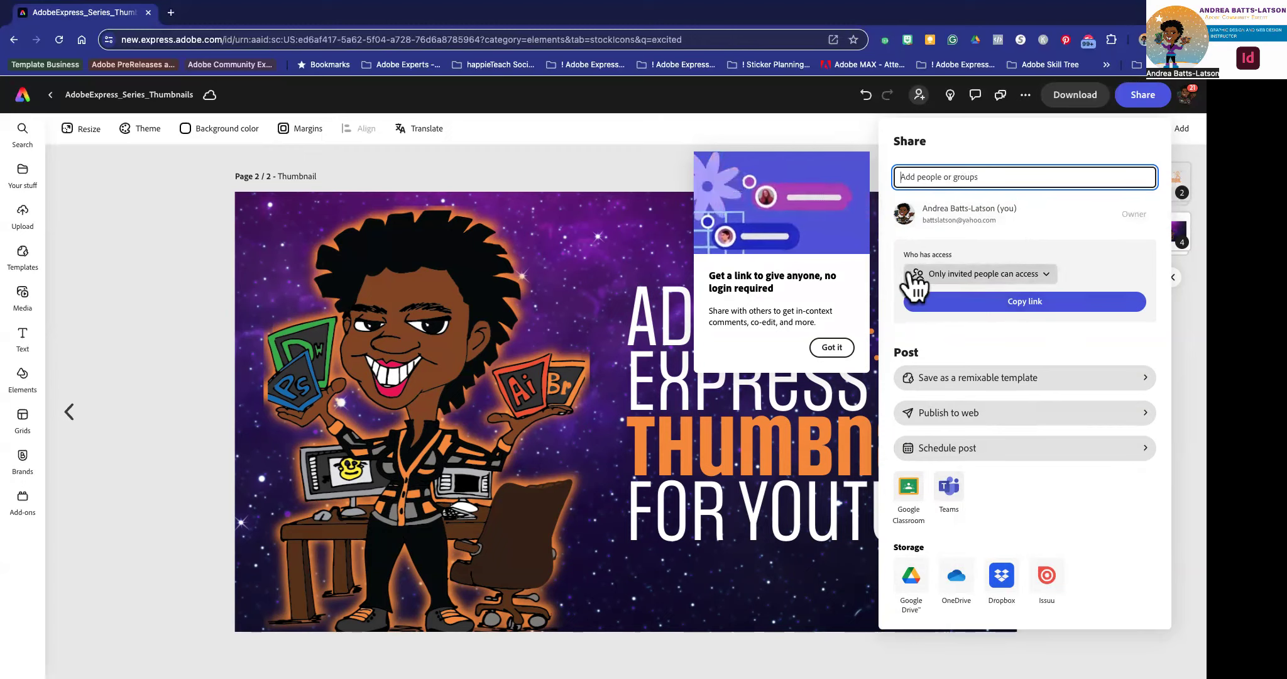
pyautogui.click(938, 273)
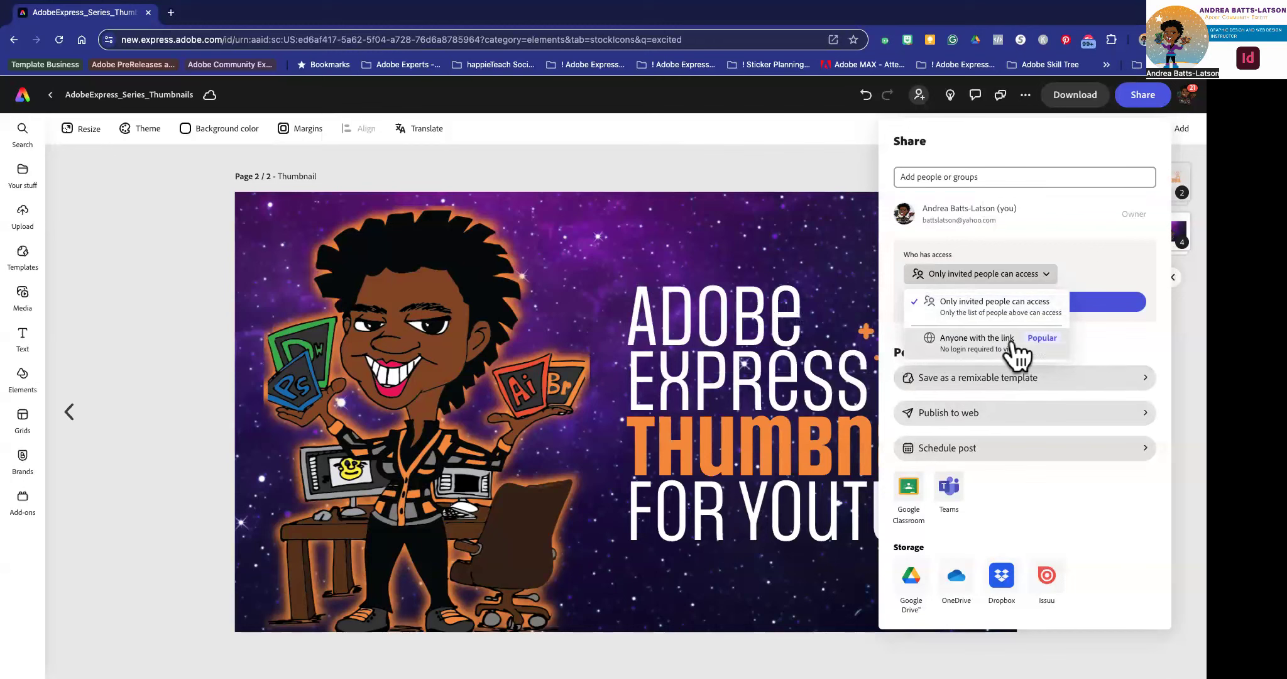
pyautogui.click(1138, 324)
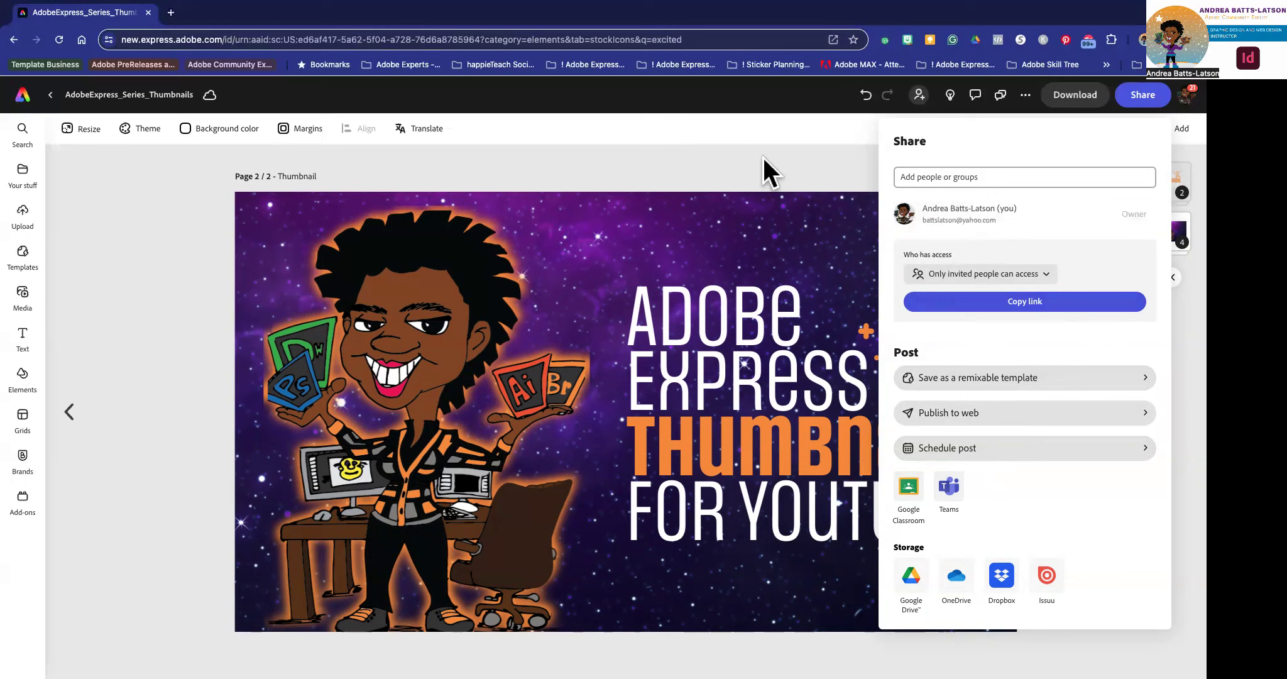
pyautogui.click(745, 148)
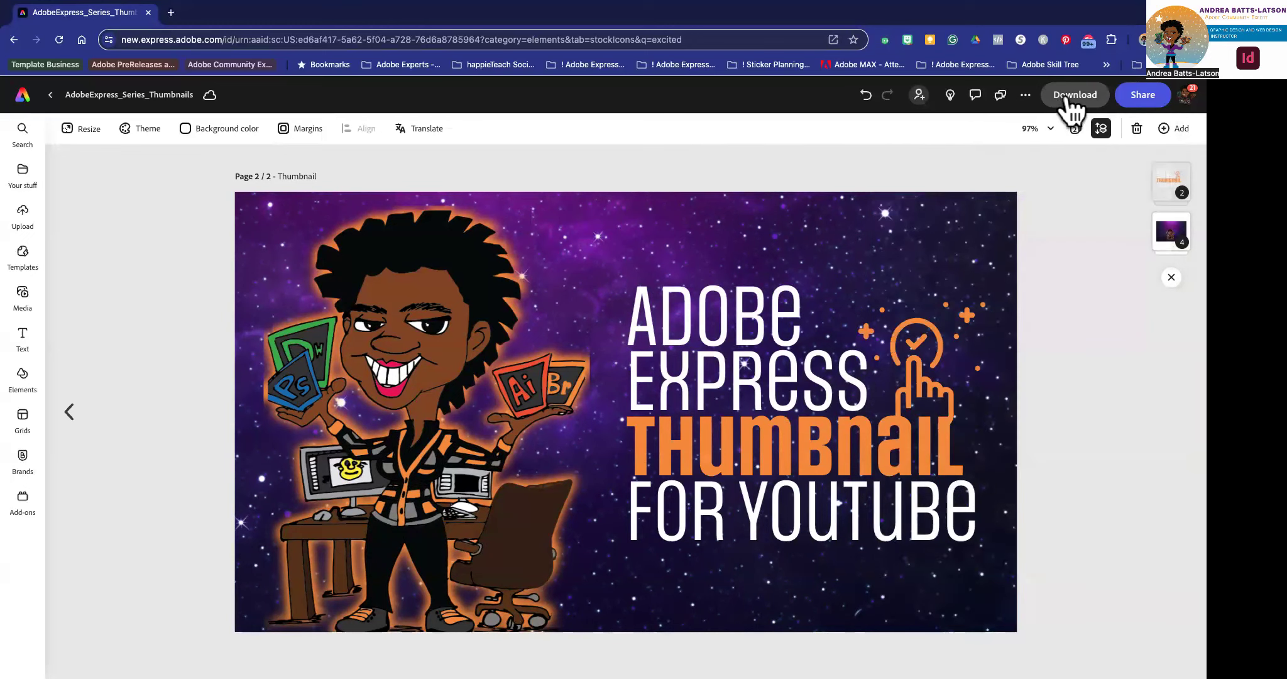
# - Download all pages of the file in JPG format
pyautogui.click(1069, 96)
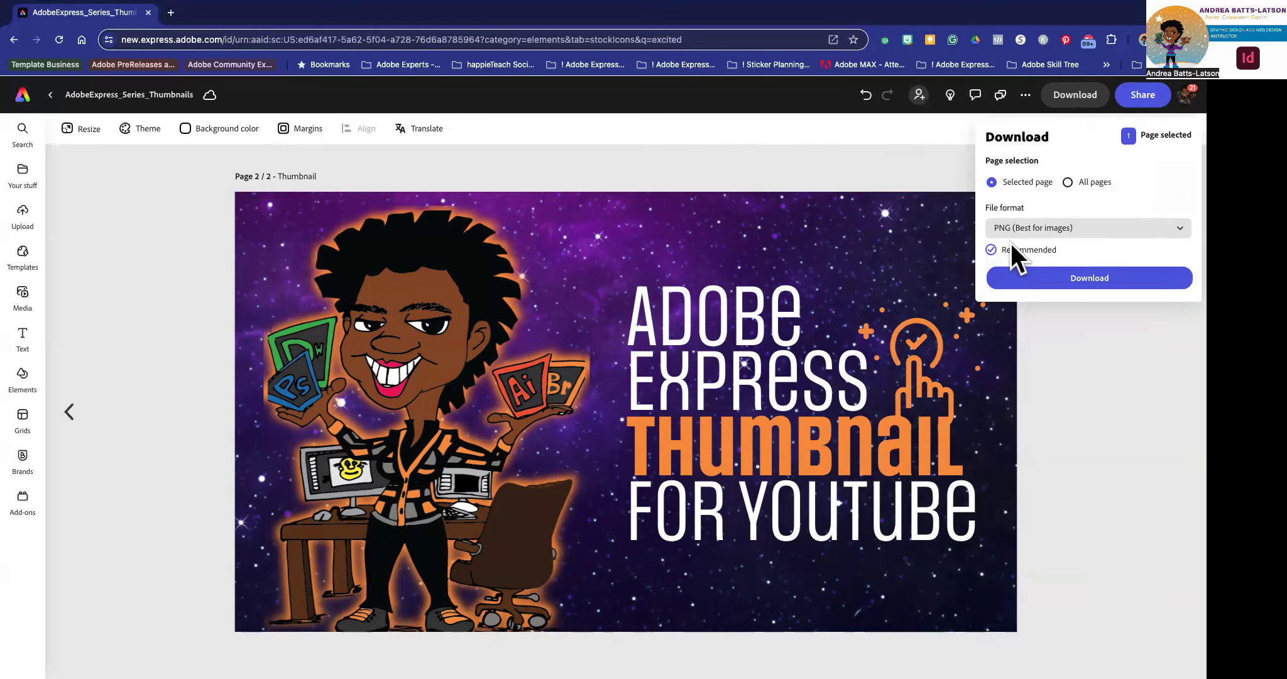
pyautogui.click(1004, 231)
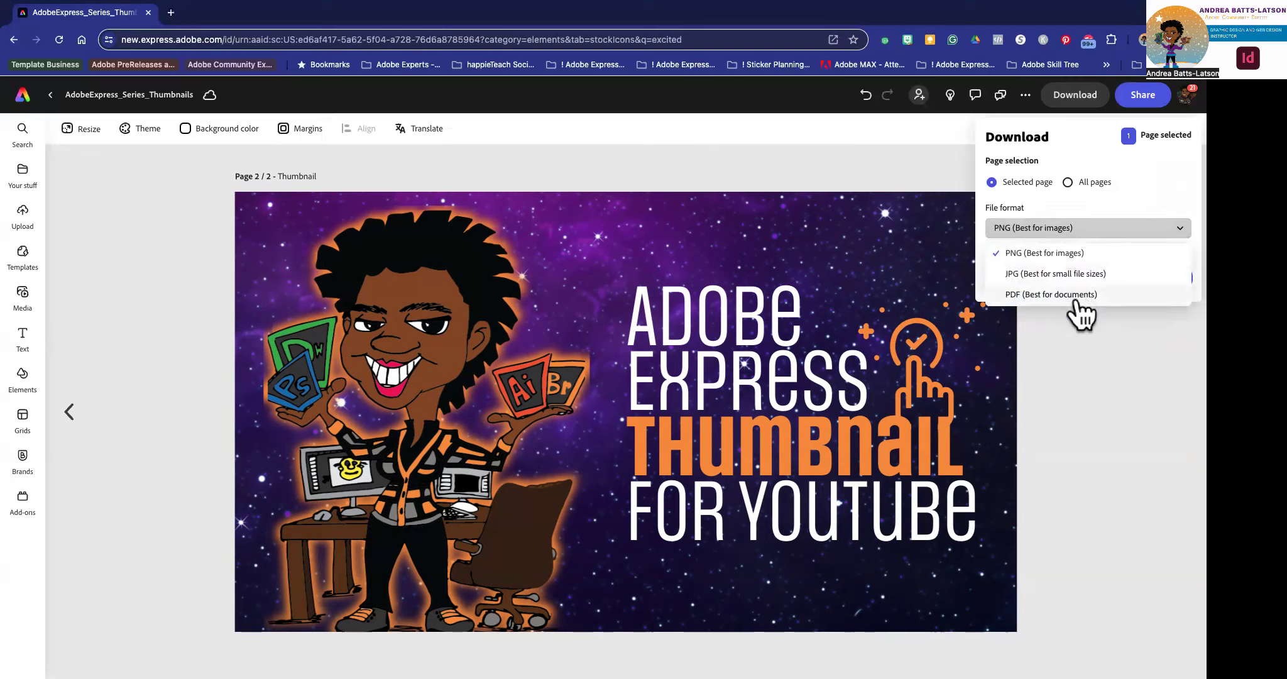
pyautogui.click(1067, 182)
pyautogui.click(1042, 228)
pyautogui.click(1056, 273)
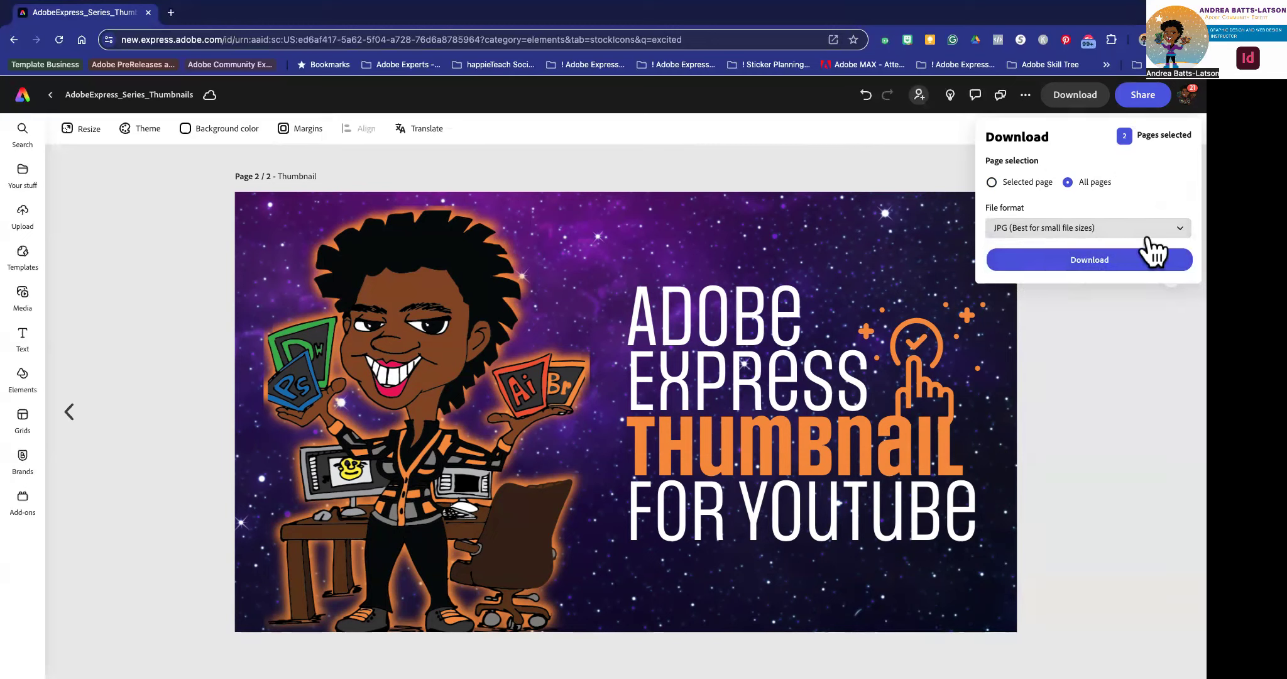
pyautogui.click(1060, 234)
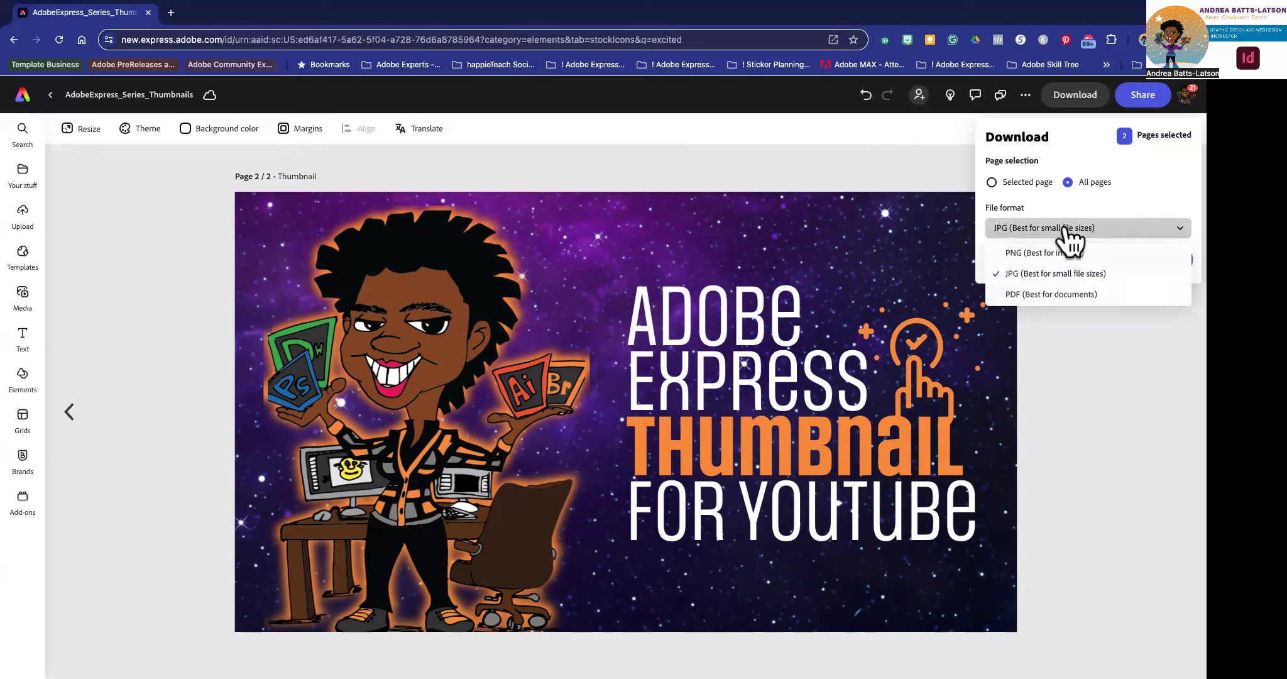
pyautogui.click(1066, 234)
pyautogui.click(1076, 264)
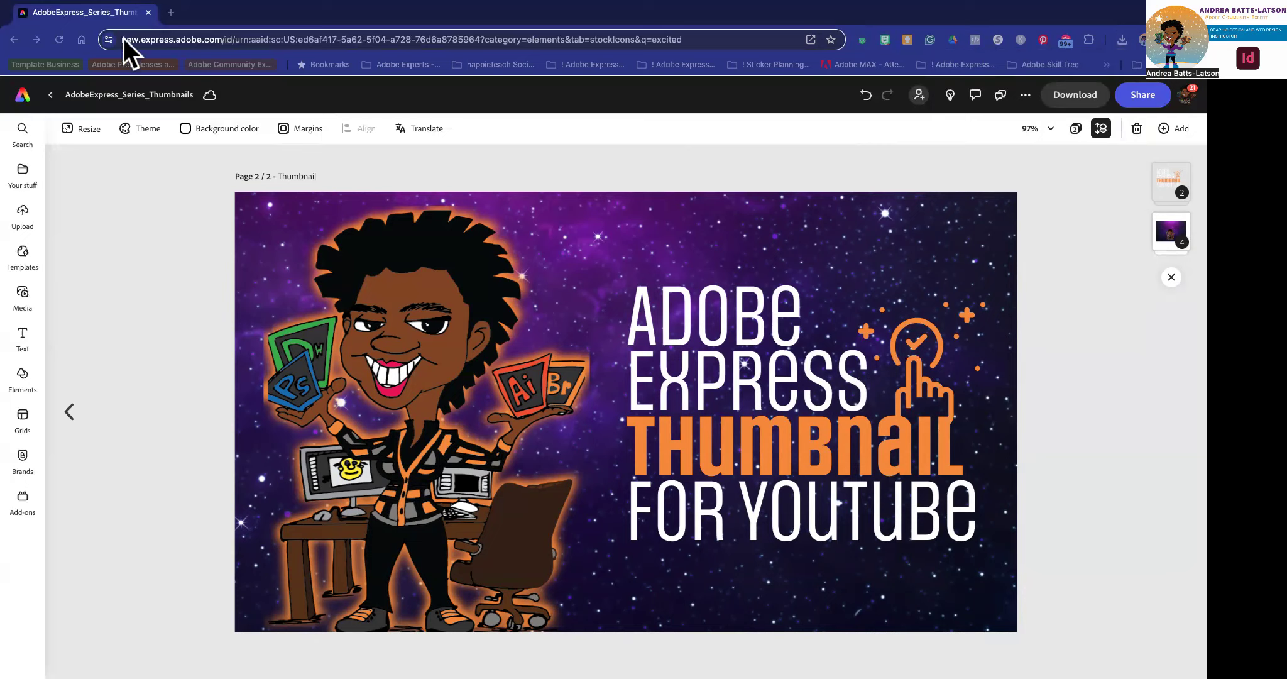
# - Switch to Finder, show the Downloads folder and place its window beside the thumbnail headline
pyautogui.click(41, 24)
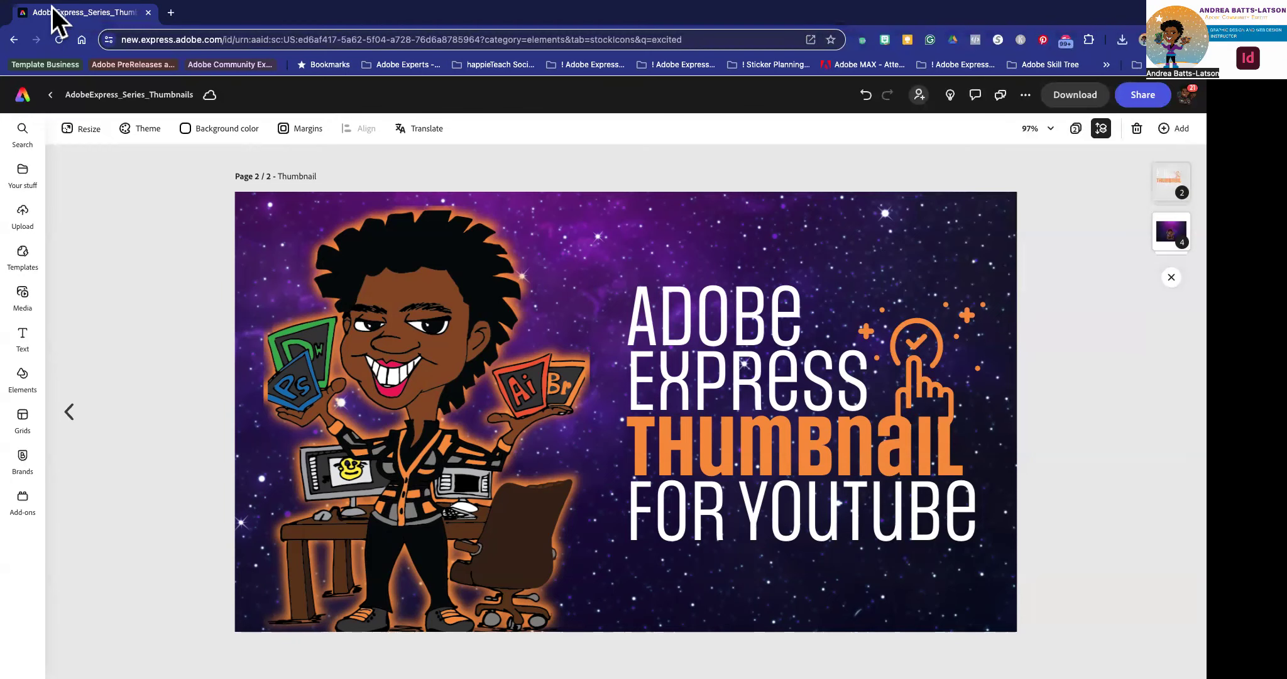
pyautogui.moveTo(49, 9)
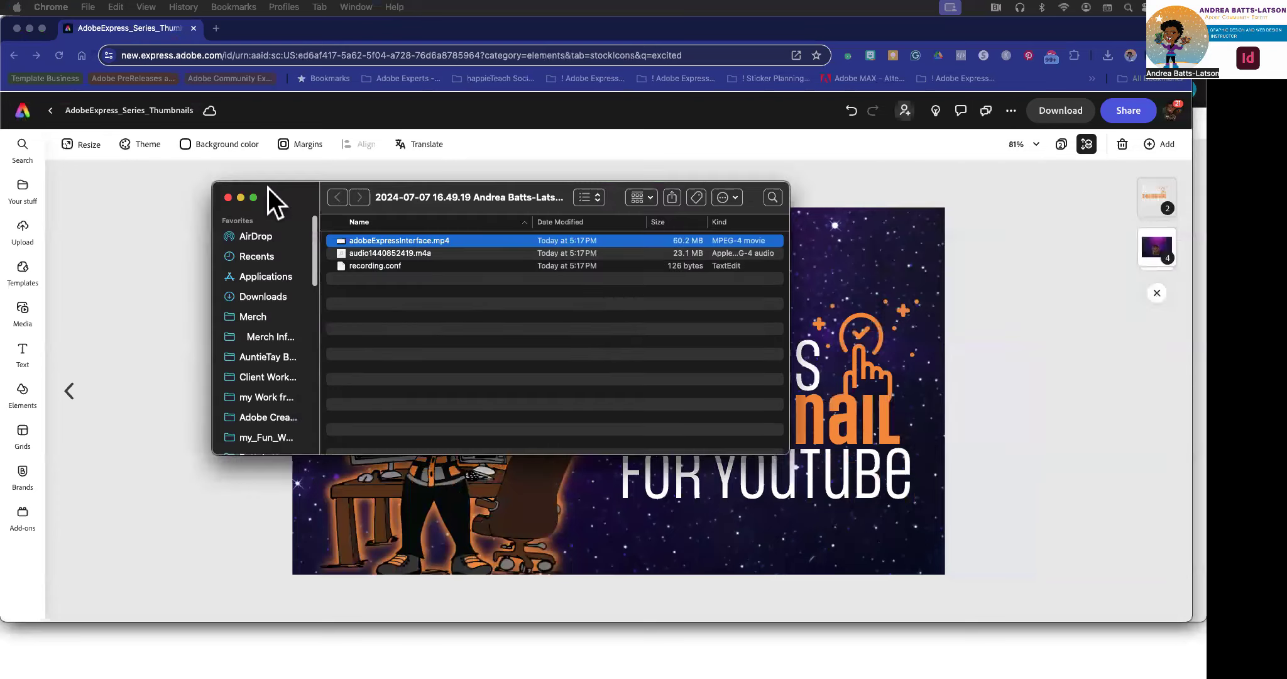
pyautogui.moveTo(268, 187); pyautogui.dragTo(327, 293)
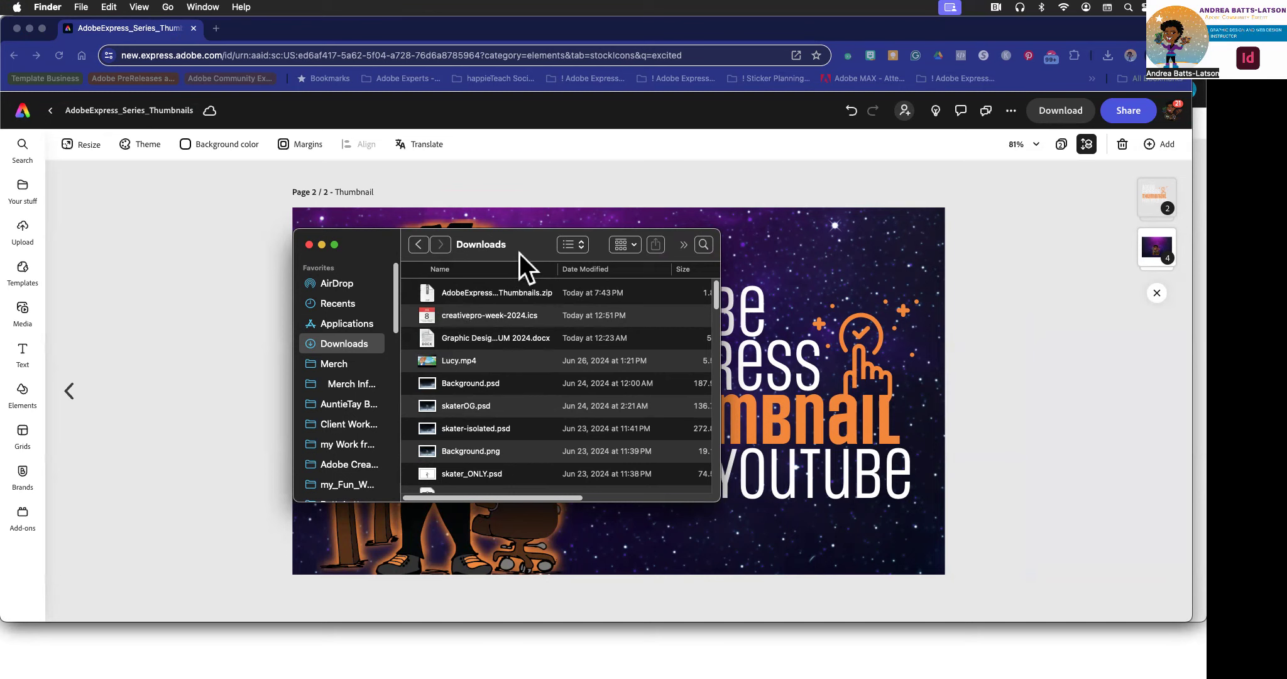
pyautogui.moveTo(519, 253); pyautogui.dragTo(339, 200)
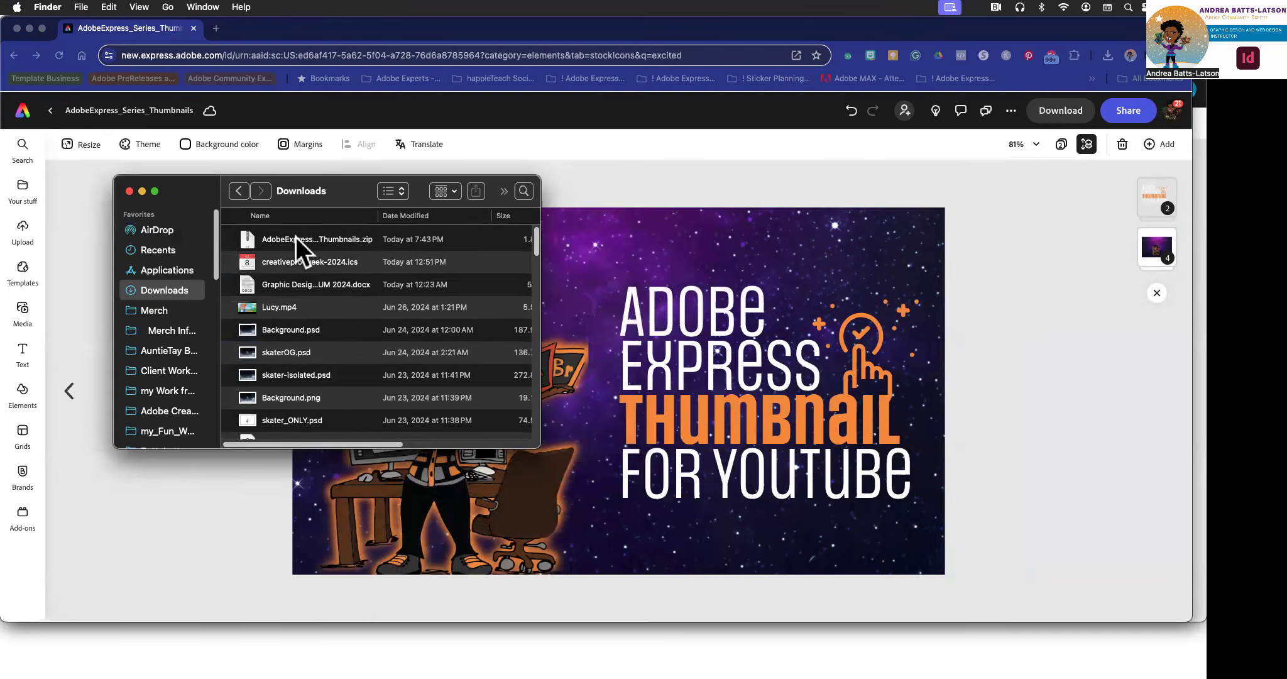
# - Extract the downloaded AdobeExpress_Series_Thumbnails zip archive and open the extracted folder
pyautogui.click(247, 238)
pyautogui.doubleClick(245, 238)
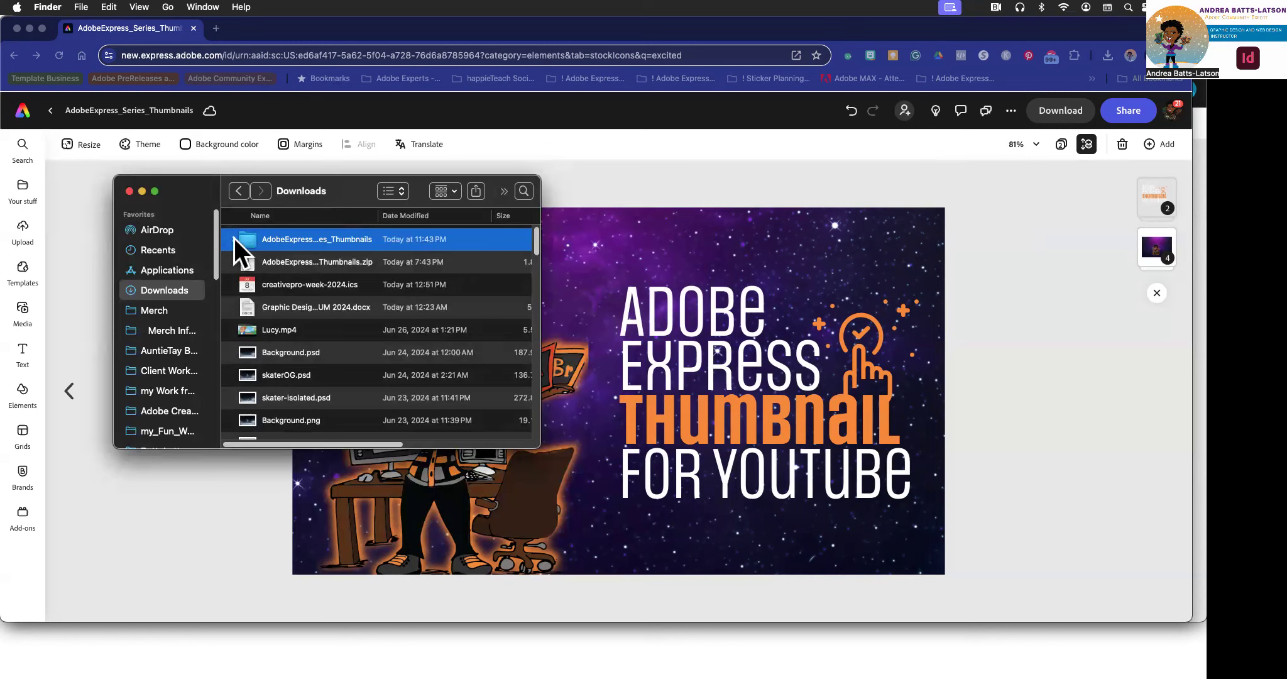
pyautogui.doubleClick(245, 239)
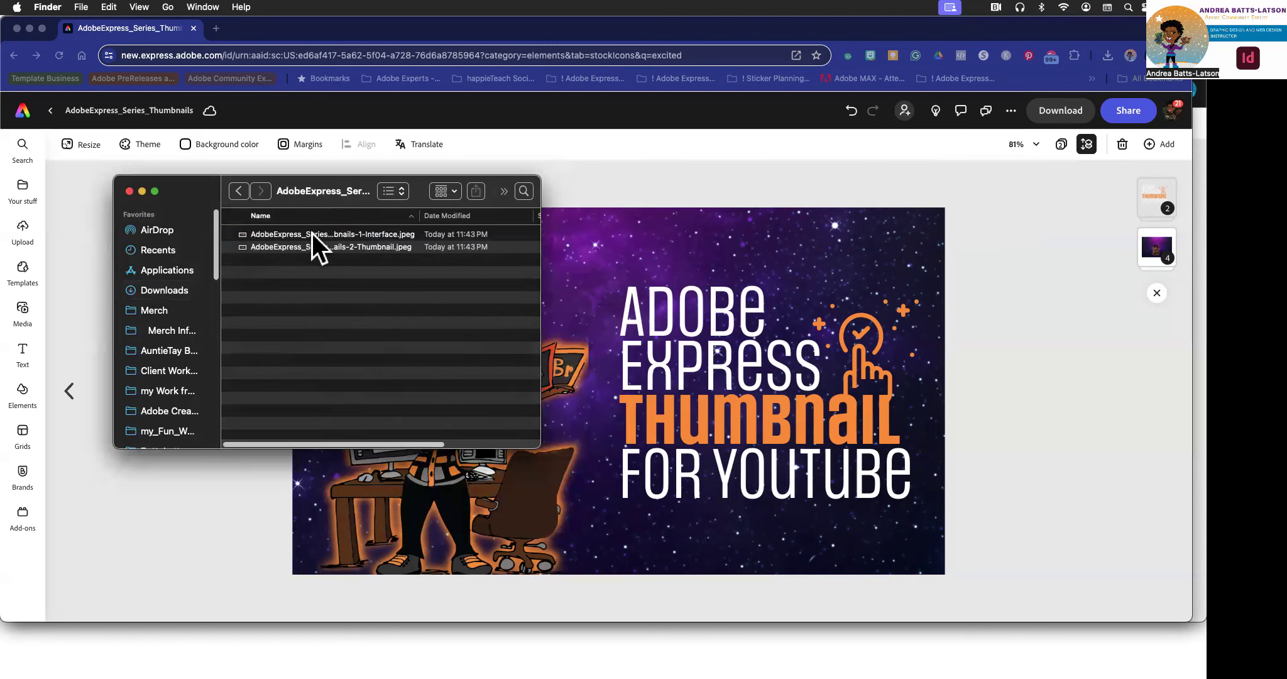
# - Check the names of the exported Interface and Thumbnail JPEG files, then move the Finder window off the thumbnail design
pyautogui.click(264, 235)
pyautogui.click(270, 243)
pyautogui.click(273, 234)
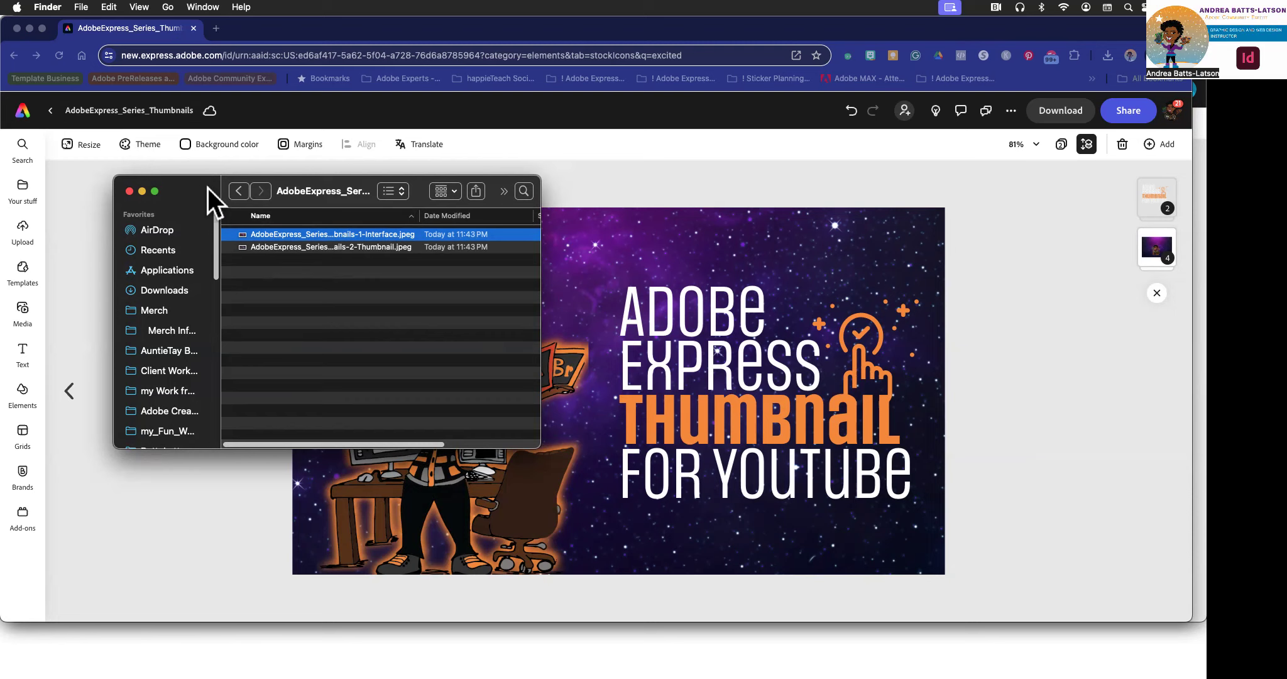
pyautogui.moveTo(192, 188); pyautogui.dragTo(1206, 197)
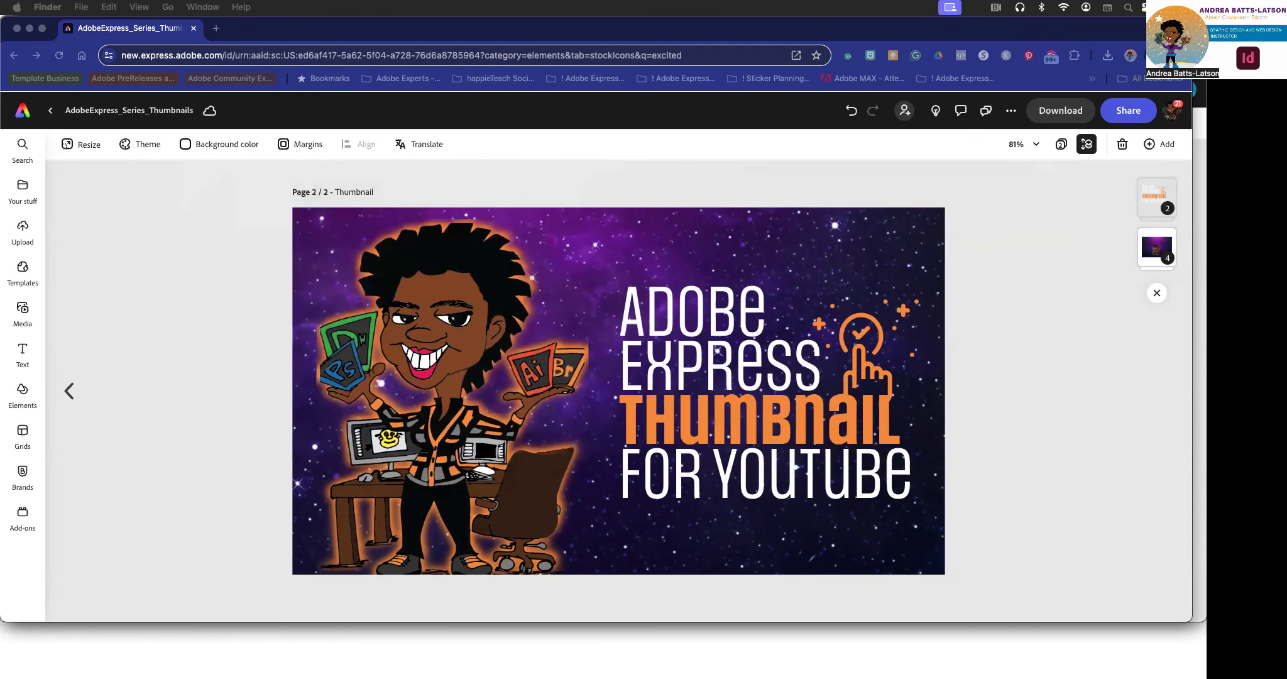